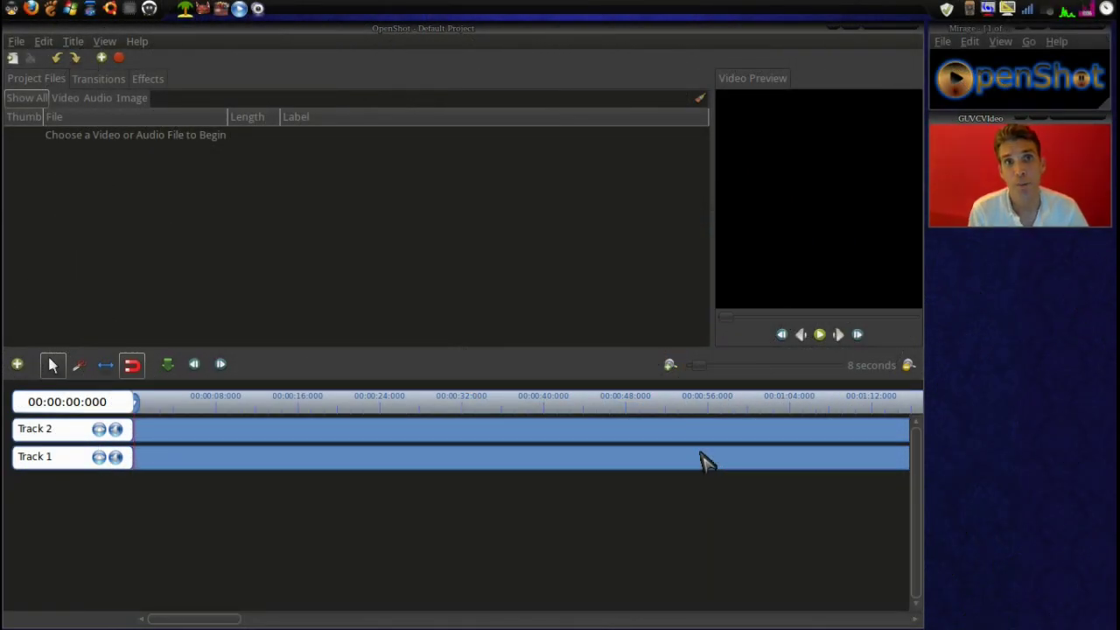
Start saving the project under a new name with a 30-minute project length
left_click(16, 42)
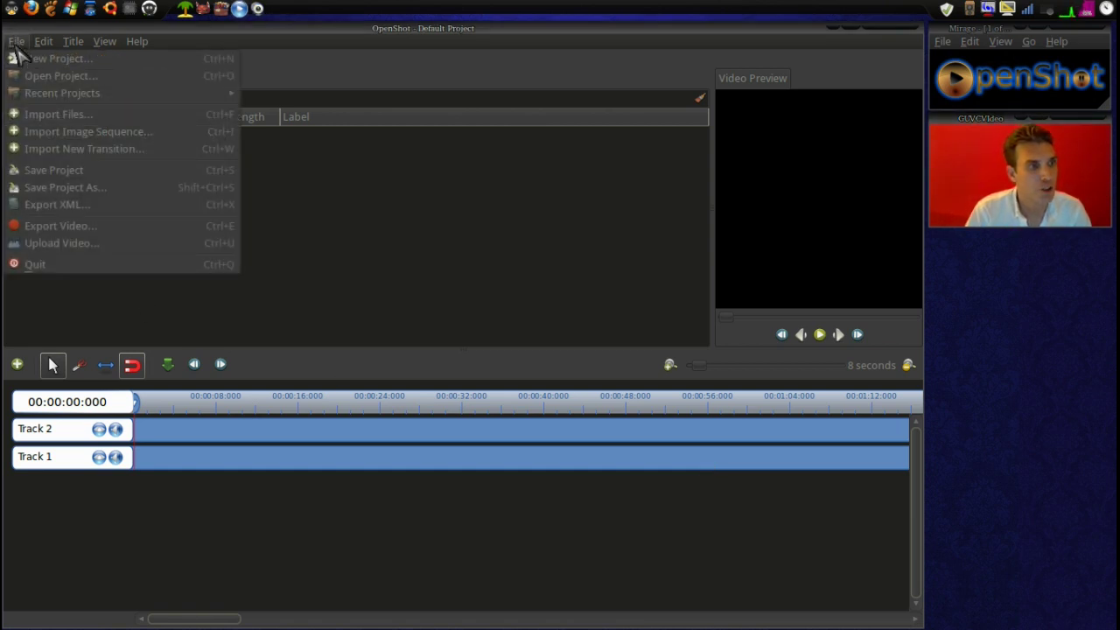
left_click(63, 189)
key("Tab")
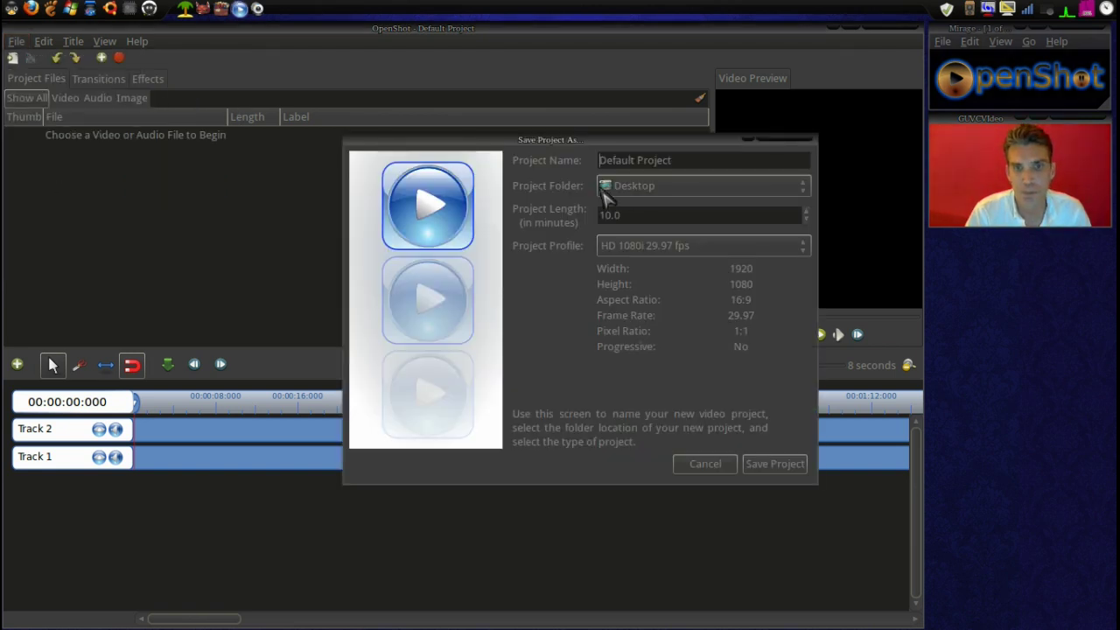
key("Tab")
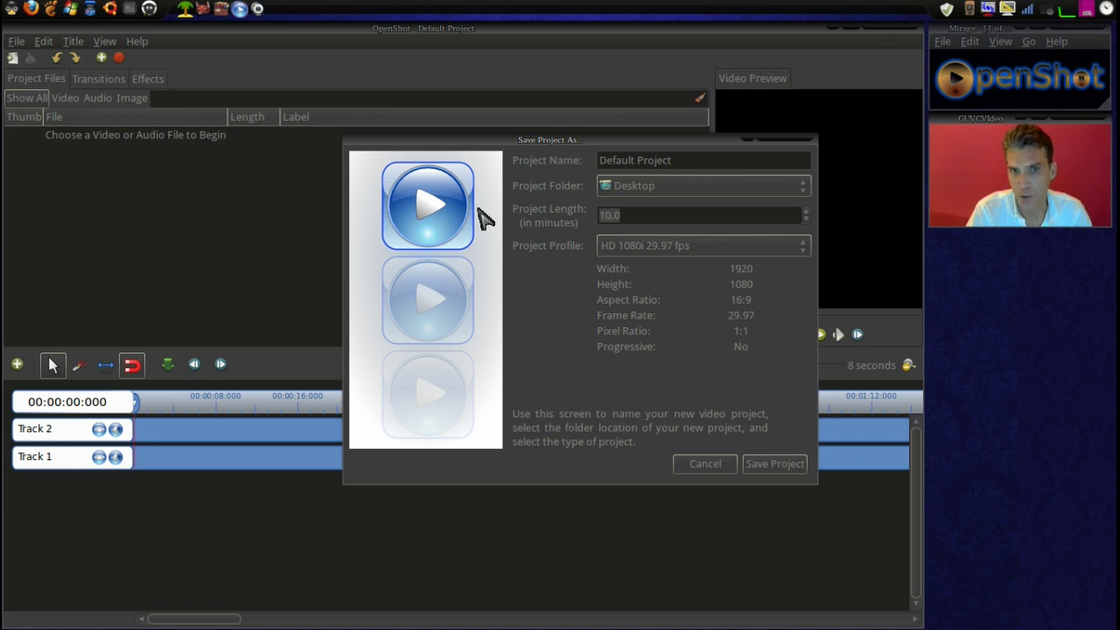
type("3")
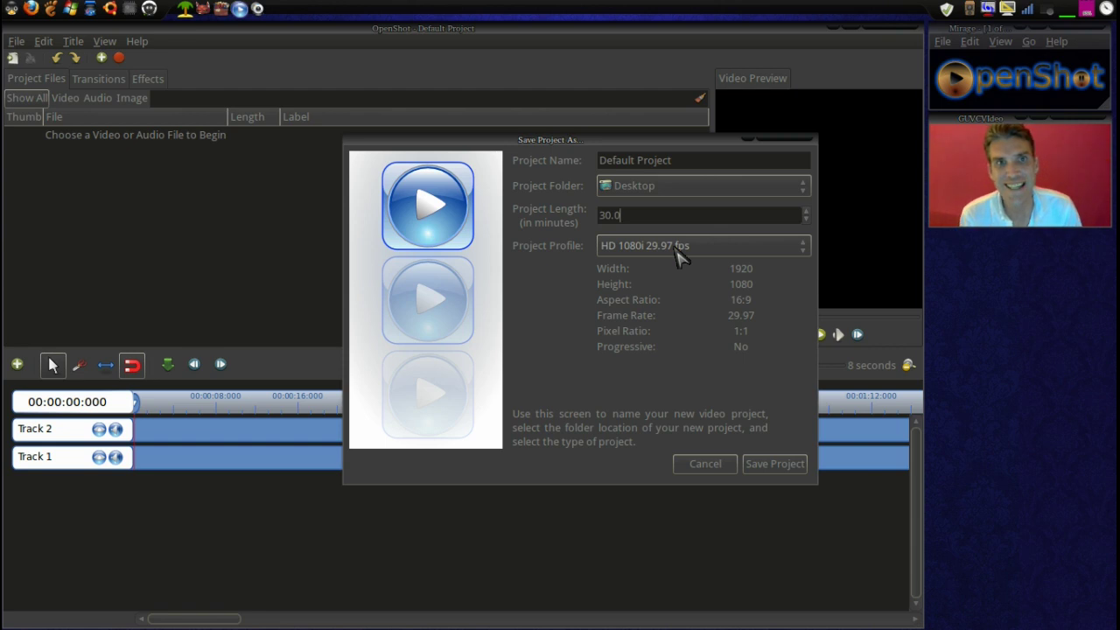
Pick the HD 1080p 23.98 fps profile and bring up the project folder choices
left_click(680, 252)
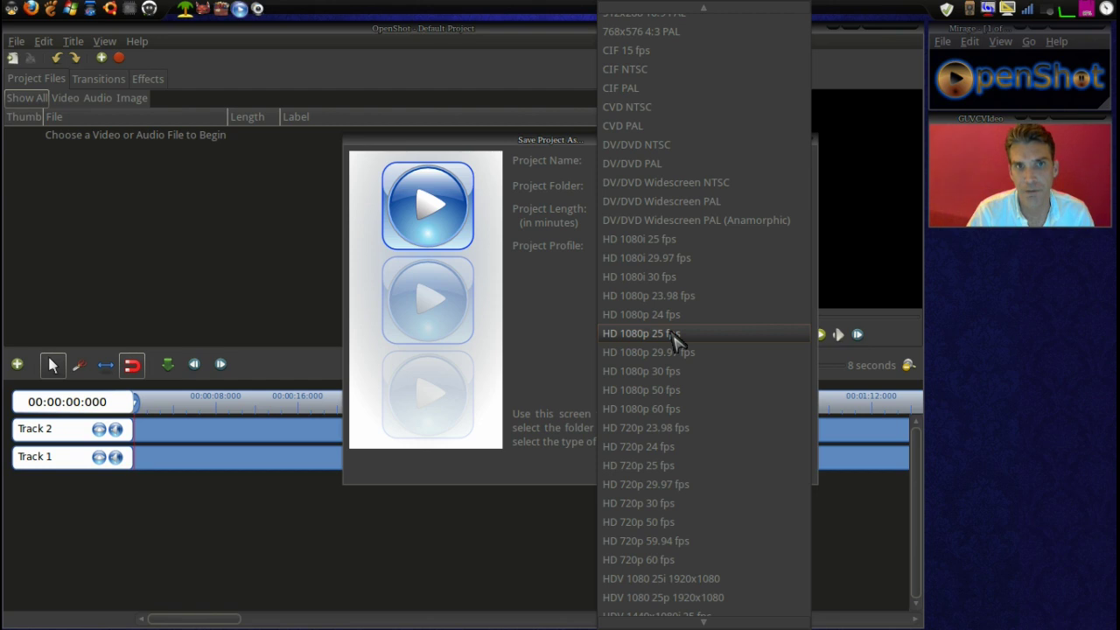
left_click(681, 297)
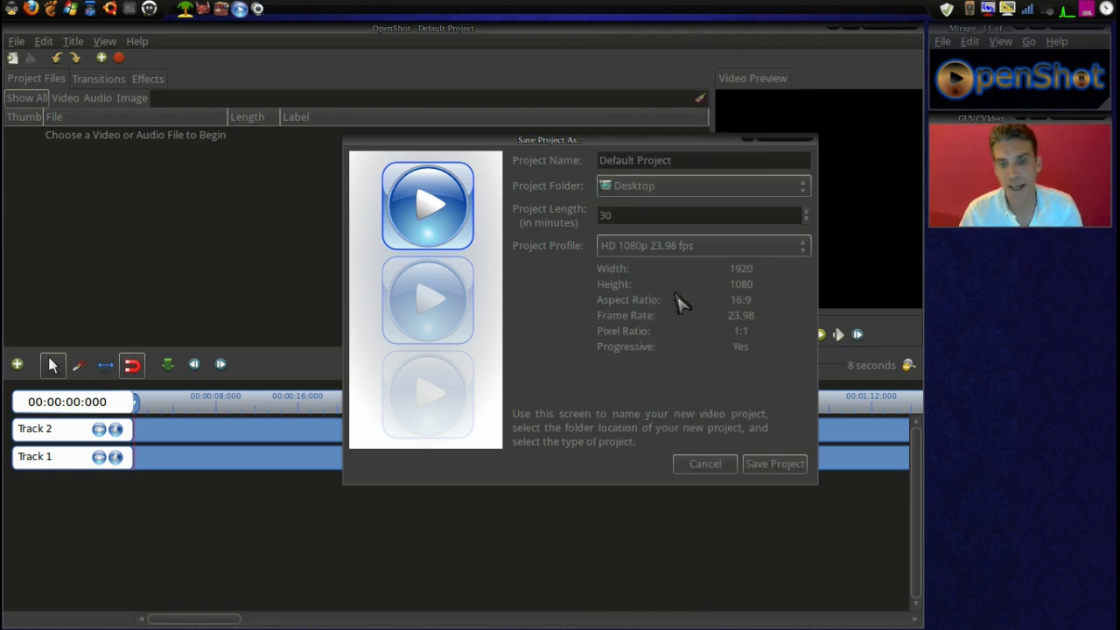
left_click(716, 187)
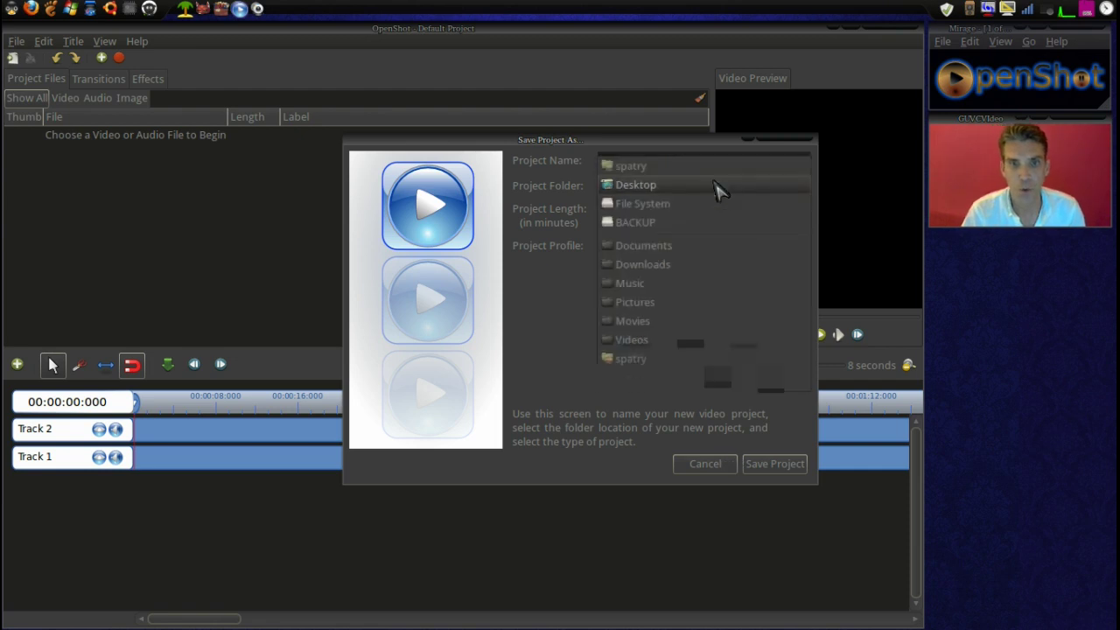
left_click(716, 188)
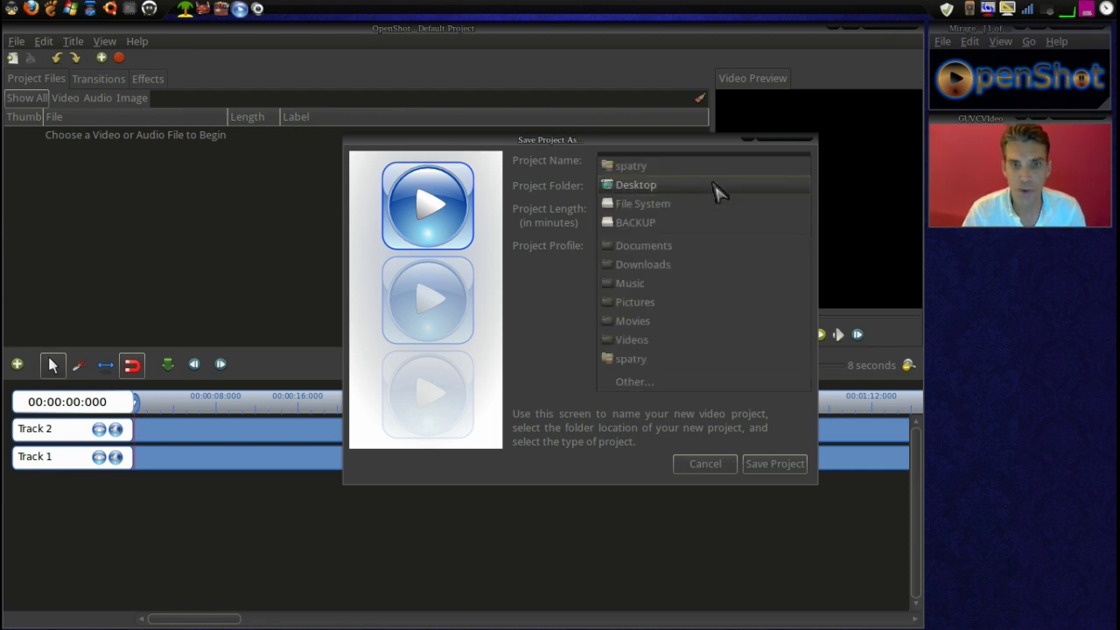
Choose Videos > Customize as the project folder and save the project there
left_click(658, 385)
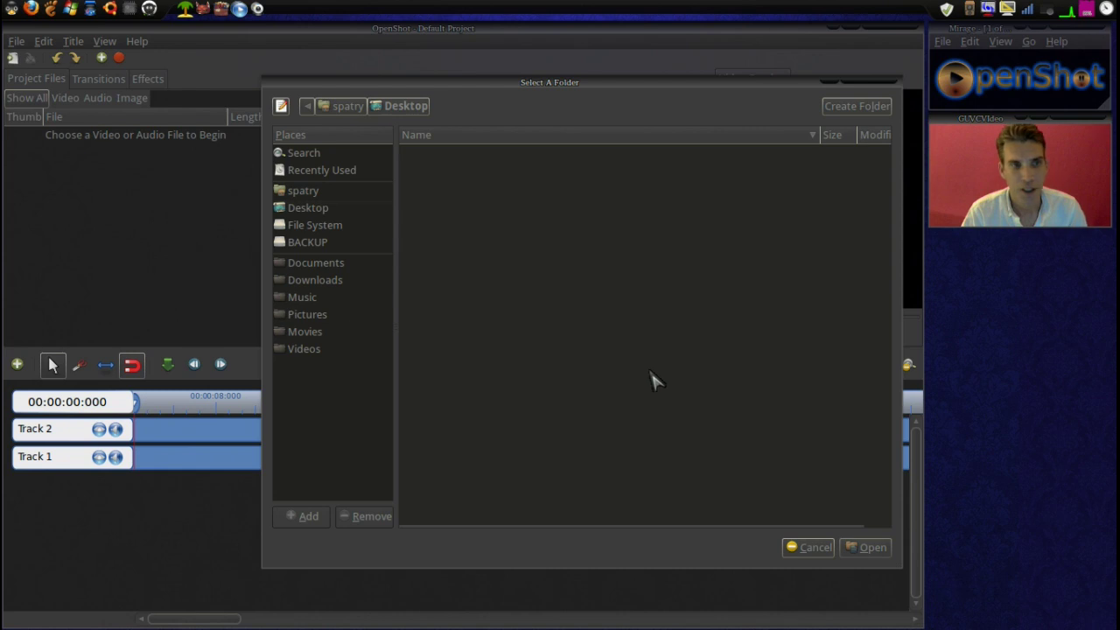
left_click(305, 350)
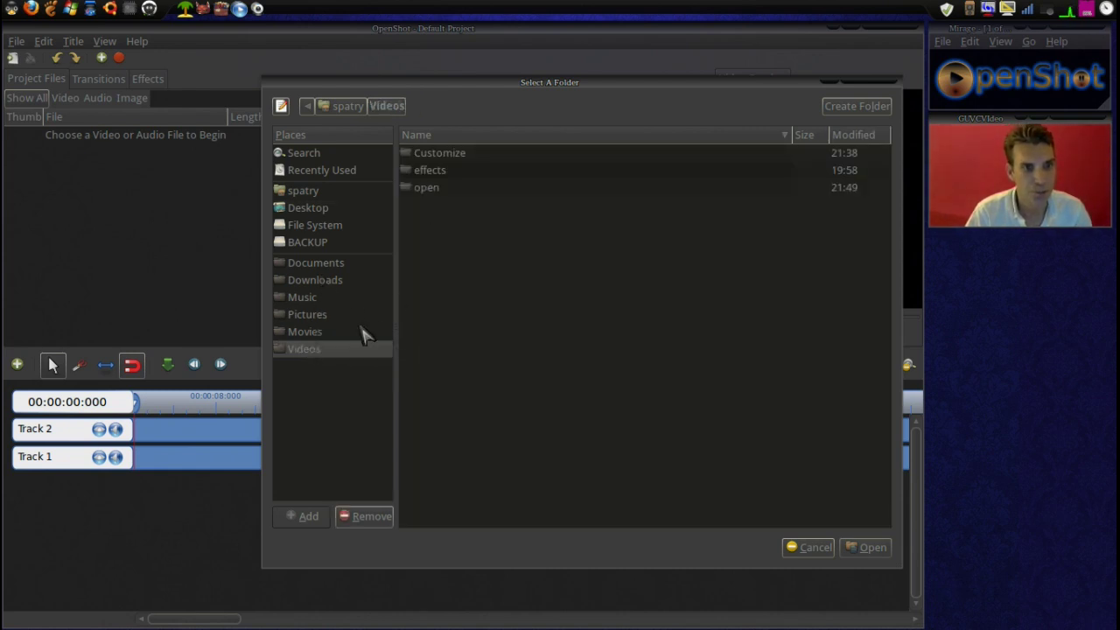
double_click(420, 158)
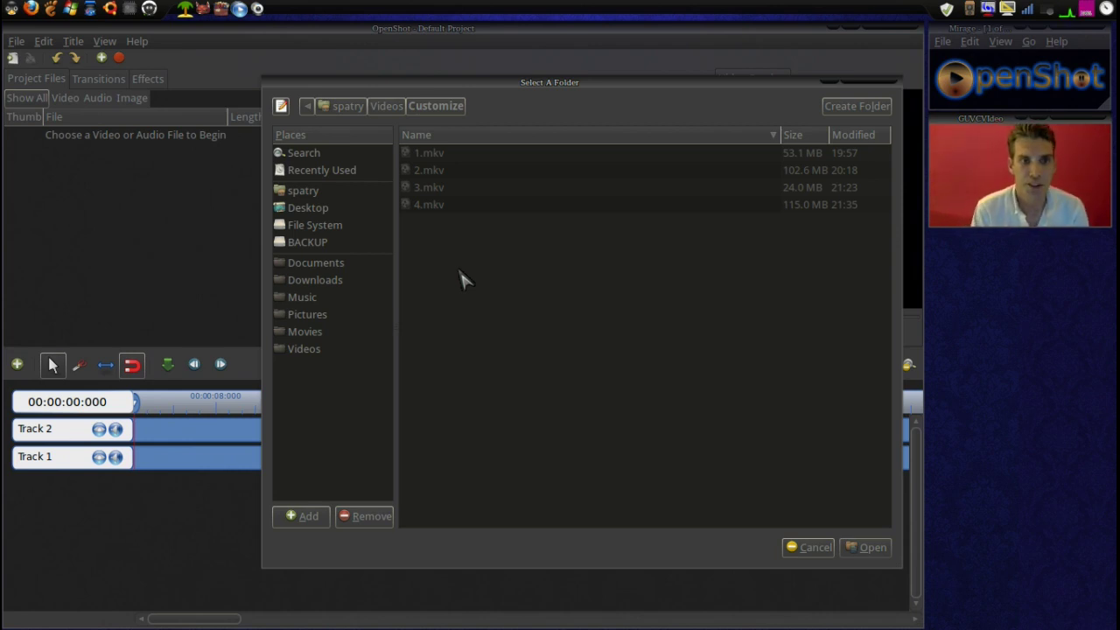
left_click(870, 549)
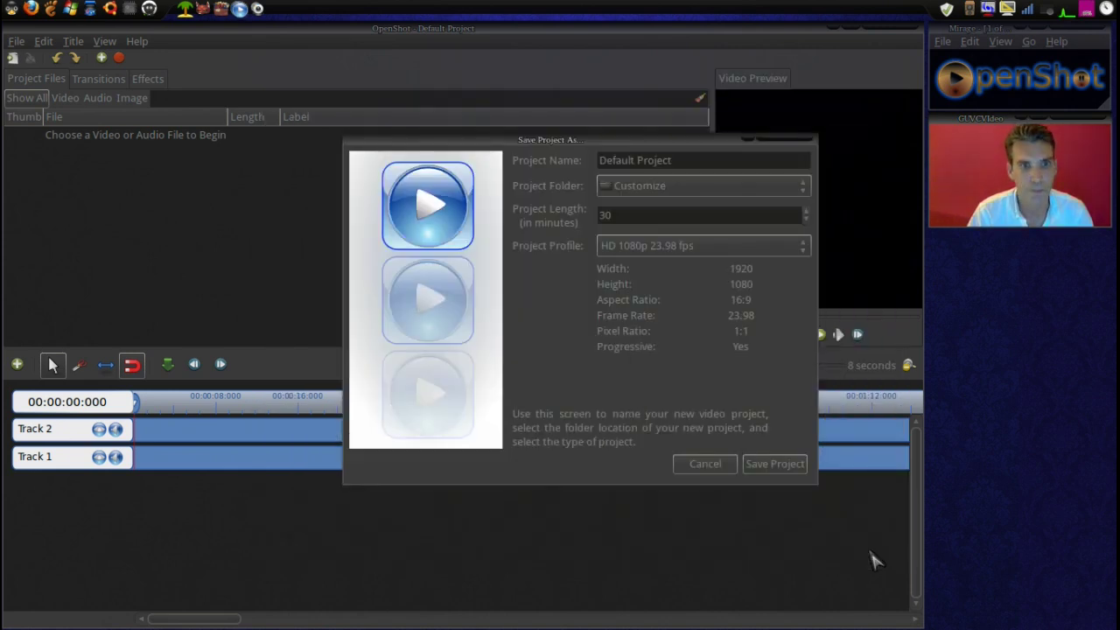
left_click(773, 464)
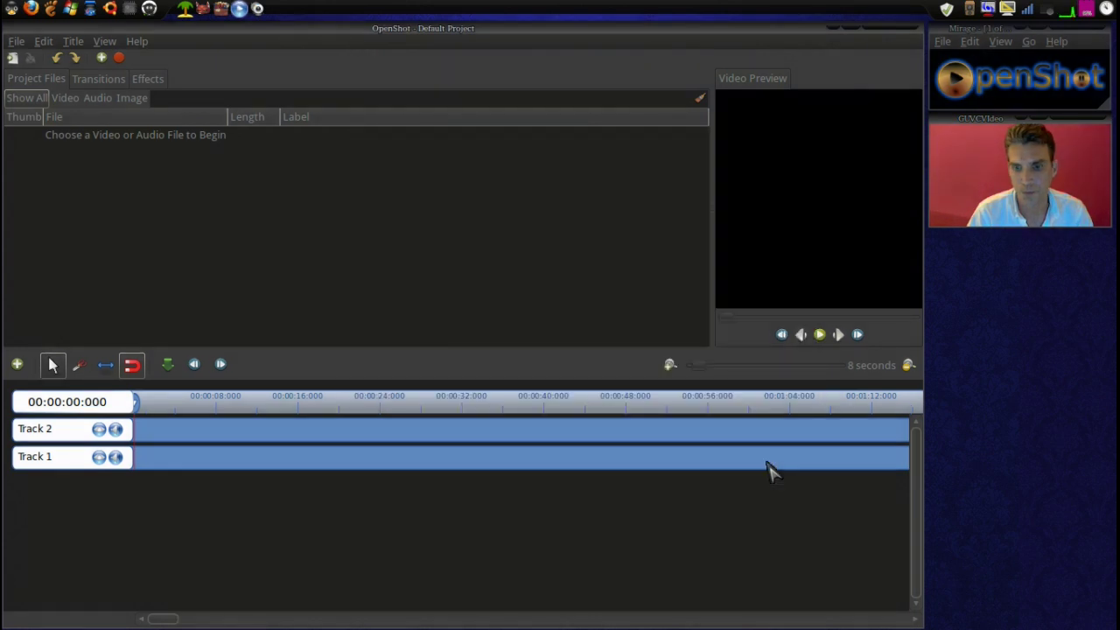
Import 1.mkv, 2.mkv, 3.mkv and 4.mkv from the Customize folder into Project Files
right_click(51, 185)
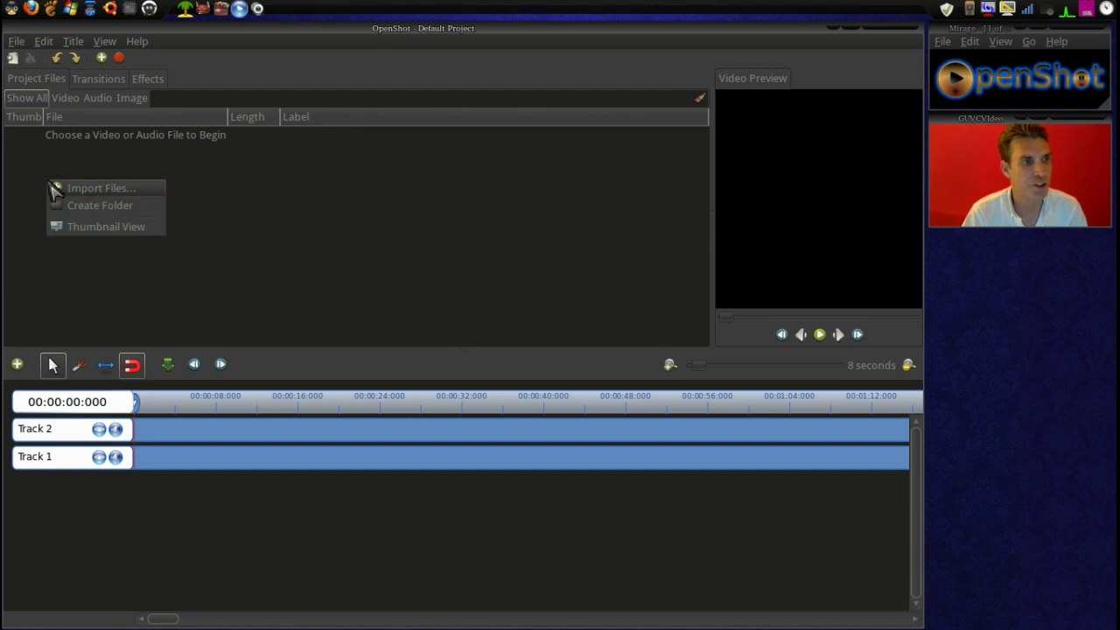
left_click(81, 190)
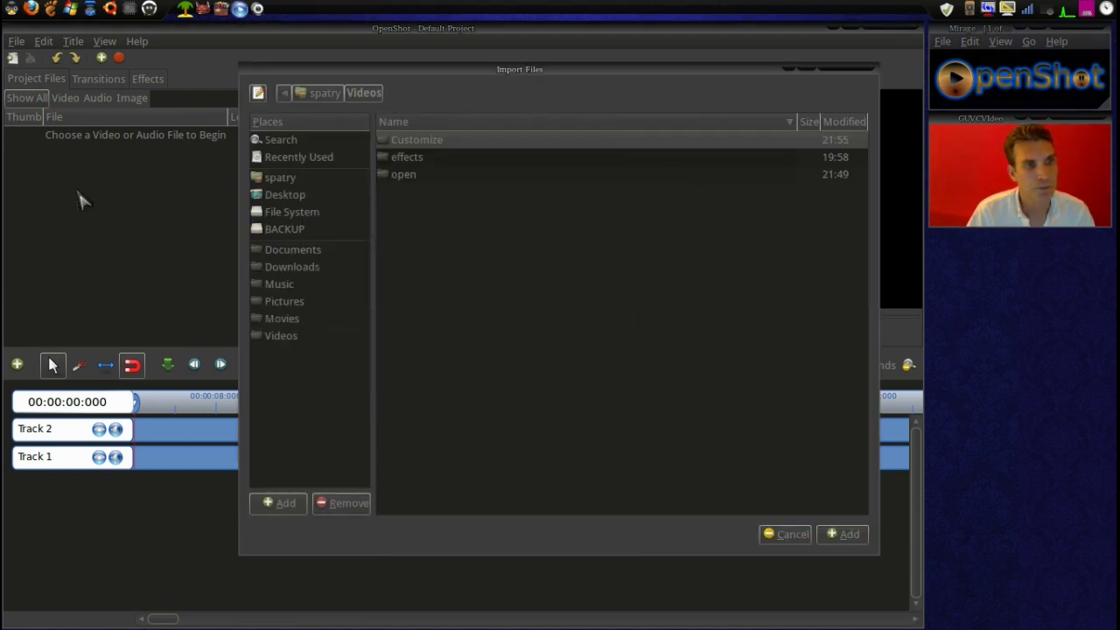
double_click(396, 144)
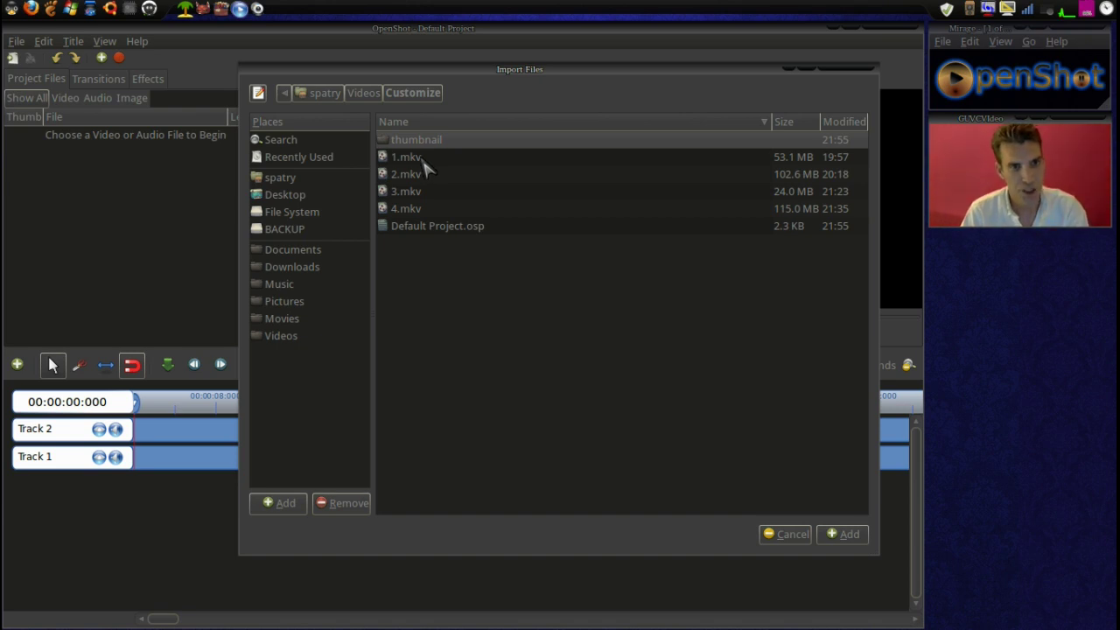
left_click(423, 160)
left_click(418, 173, "shift")
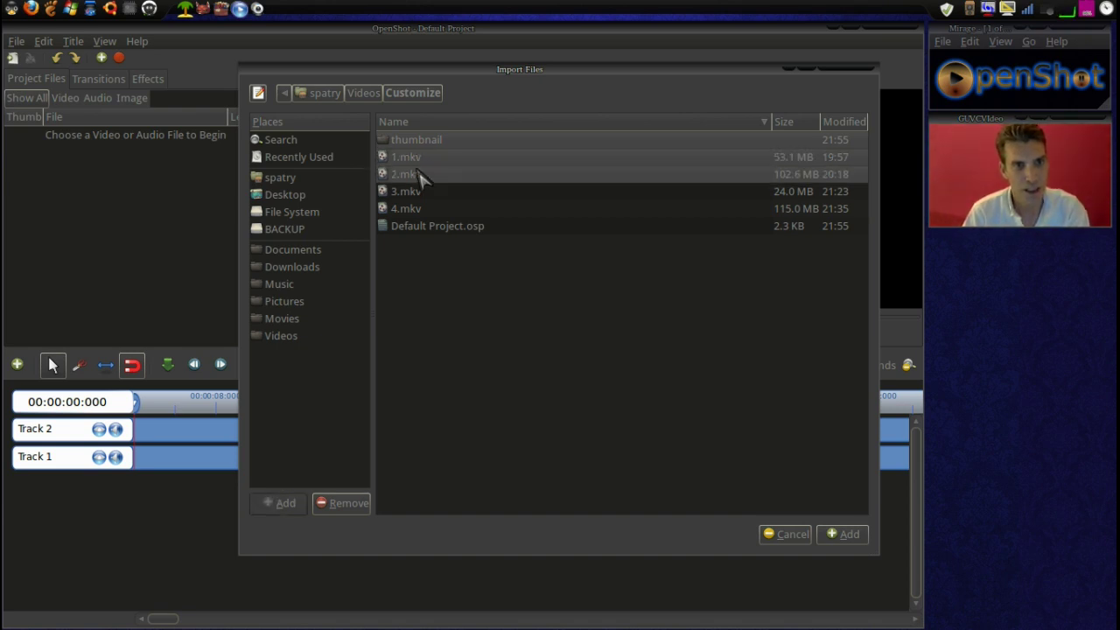
left_click(411, 192, "shift")
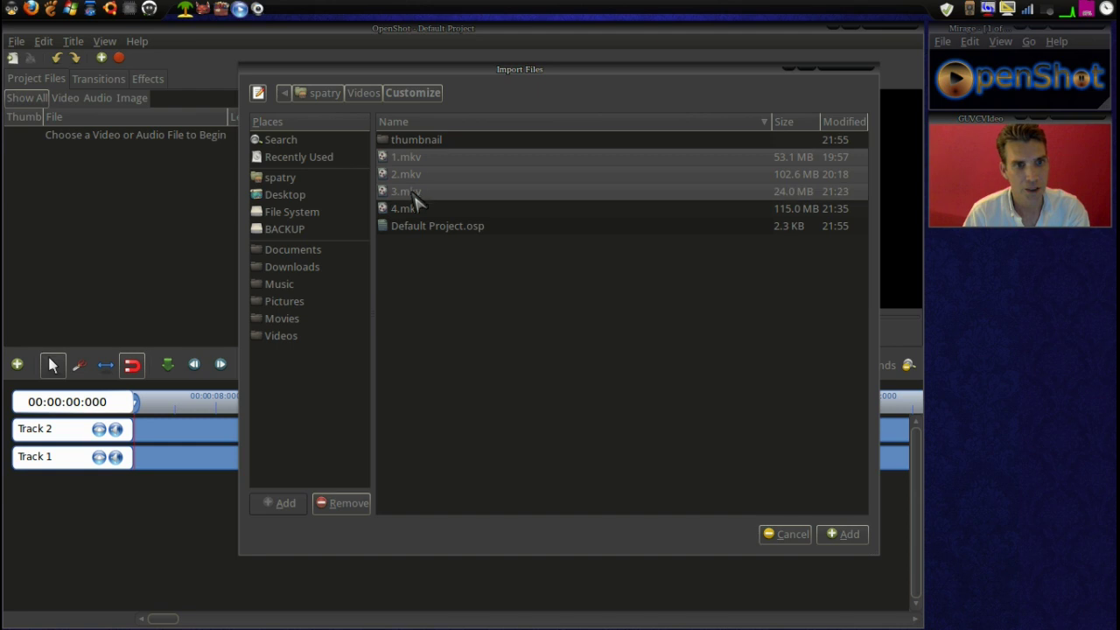
left_click(416, 210, "shift")
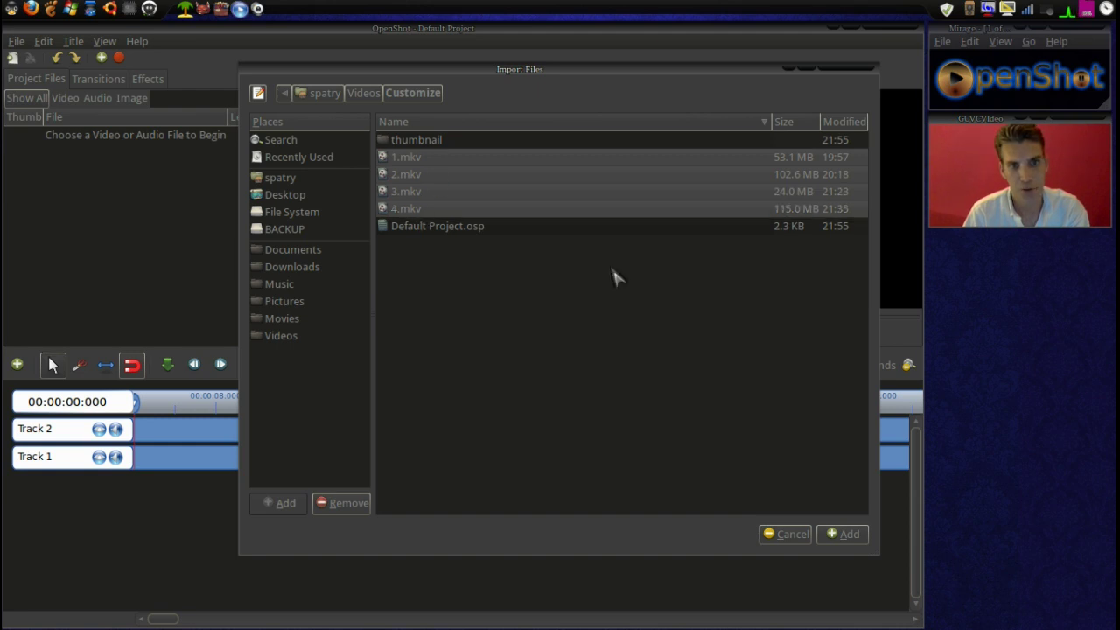
left_click(845, 534)
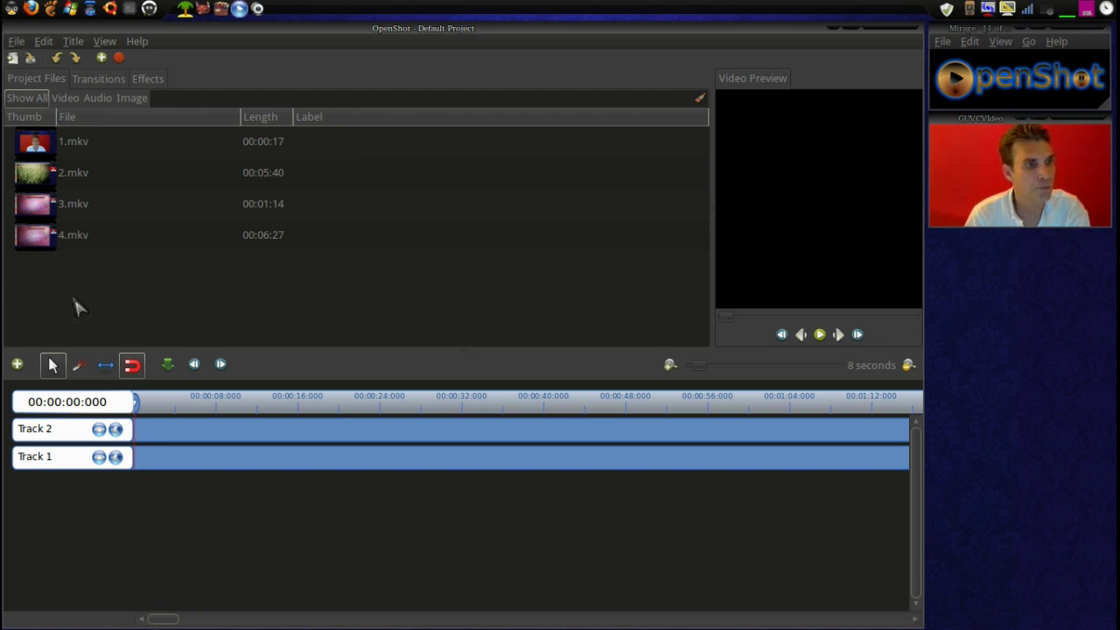
Import SpatTitle.mp4, EndTiT.png, ColTheme.mp3 and 00244=49288=49288.avi from Documents > COL
right_click(75, 301)
left_click(98, 306)
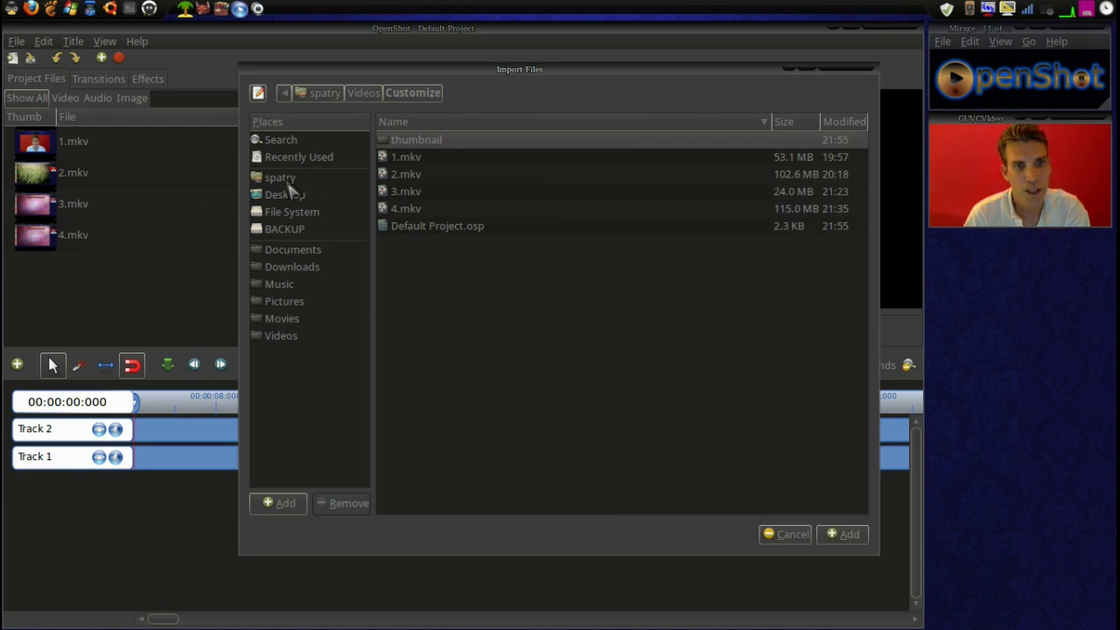
left_click(295, 252)
left_click(399, 122)
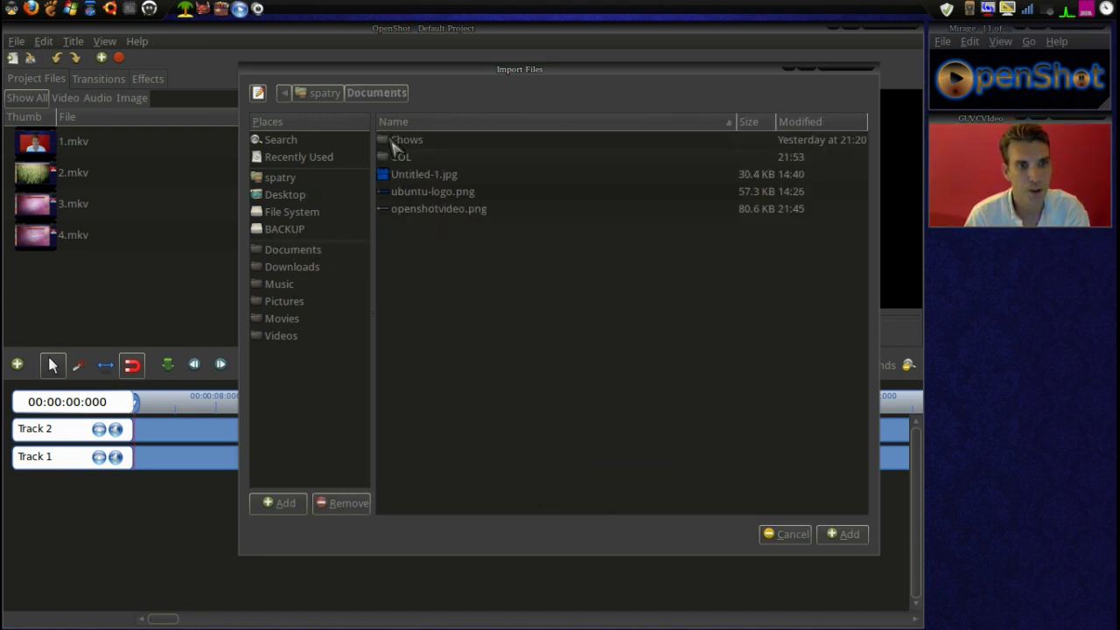
double_click(395, 158)
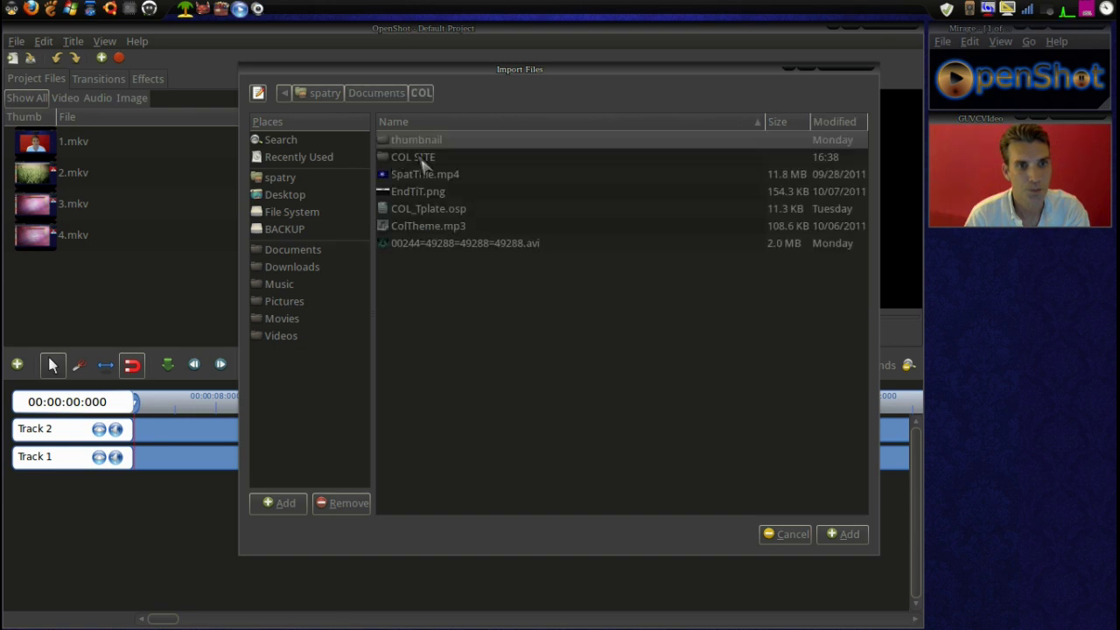
left_click(429, 196)
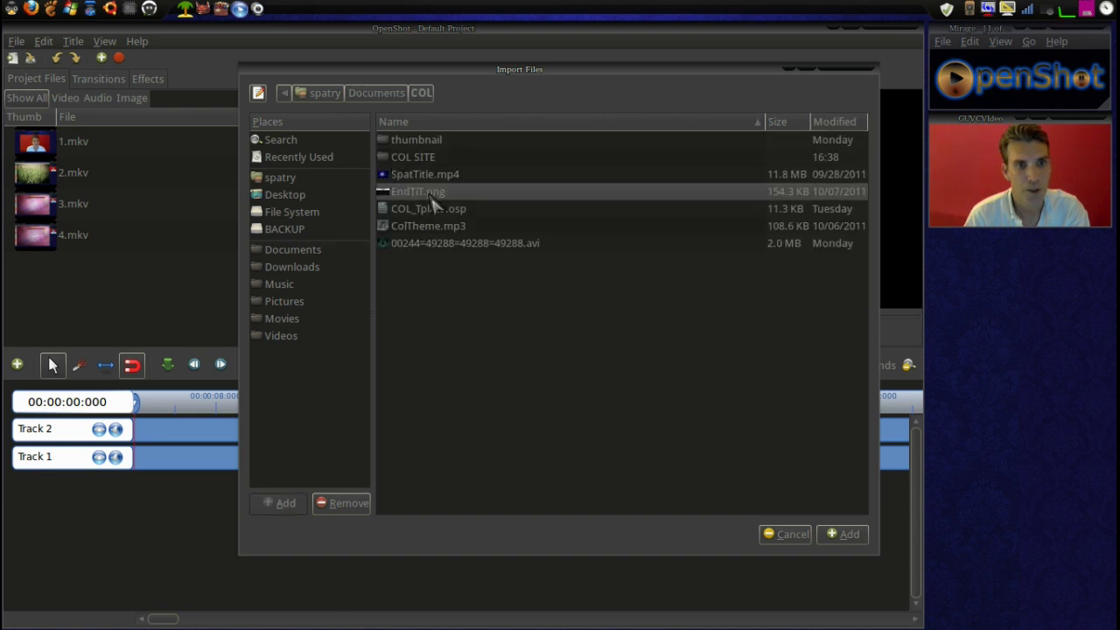
left_click(430, 179, "ctrl")
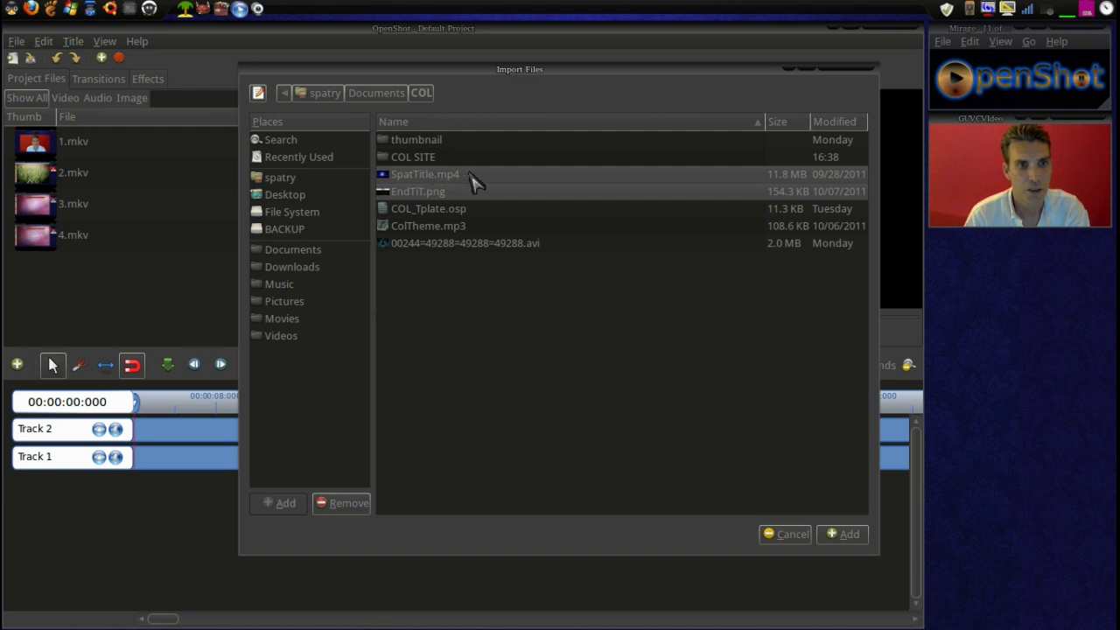
left_click(452, 229, "ctrl")
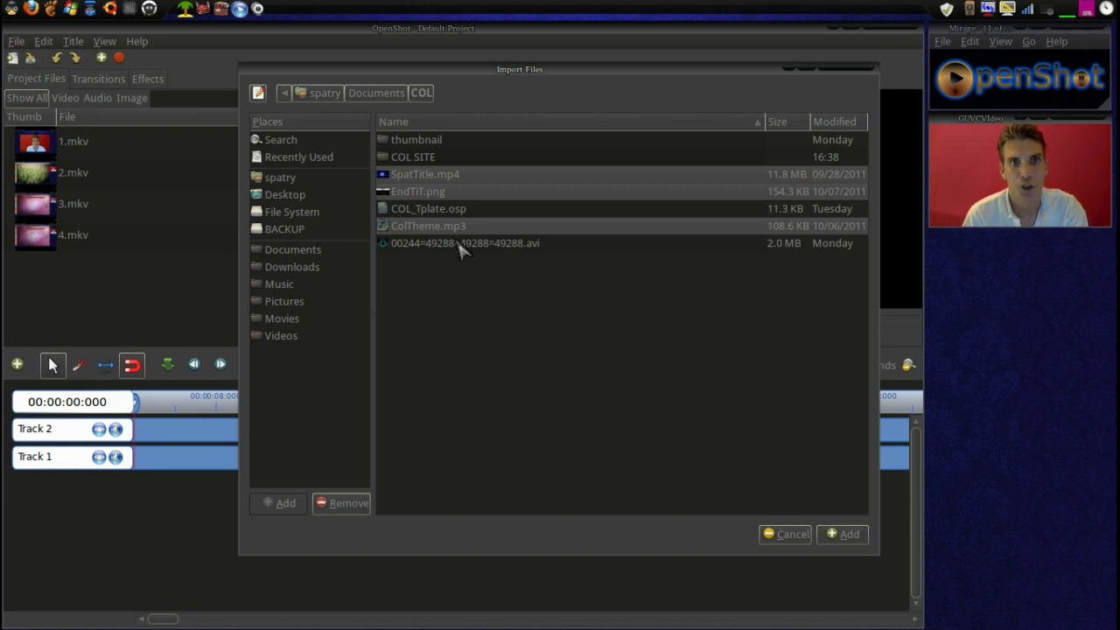
left_click(461, 249, "ctrl")
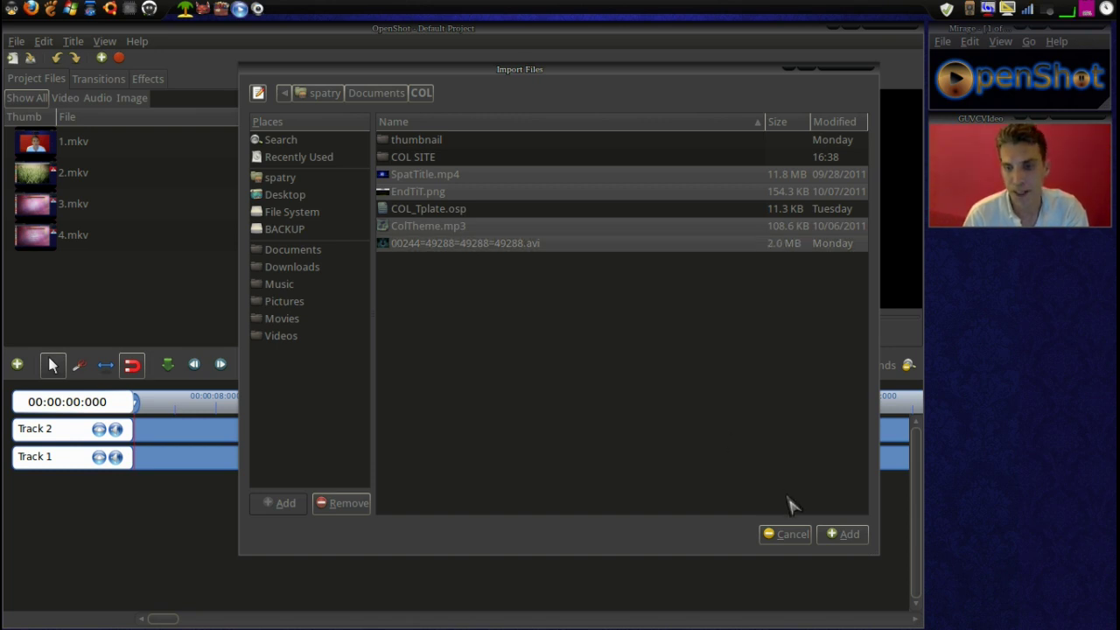
left_click(851, 539)
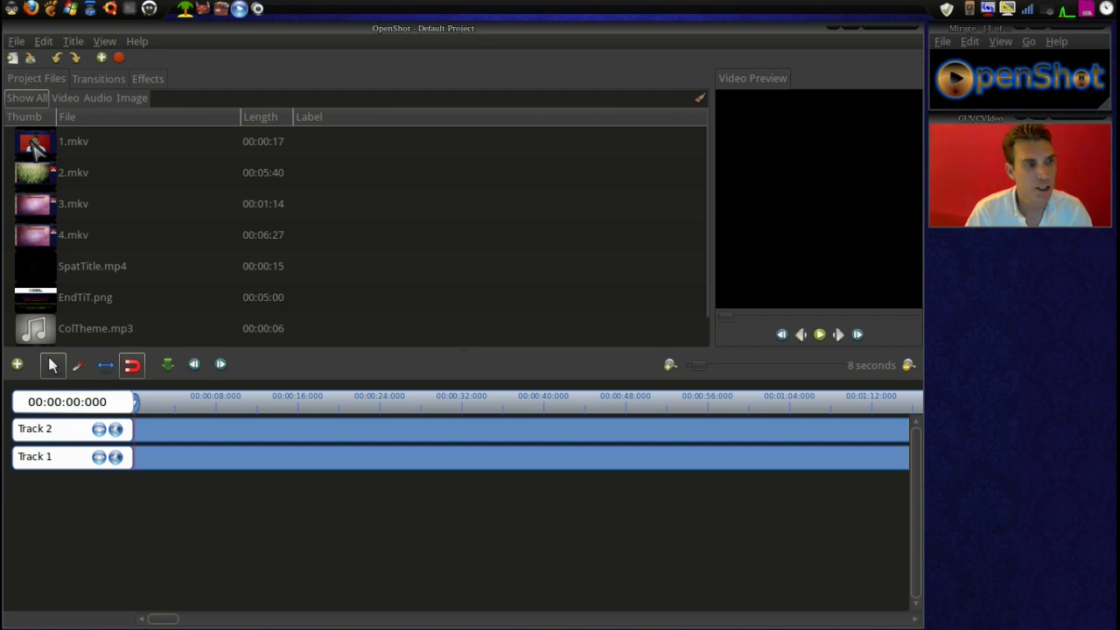
Place 1.mkv at the start of Track 2 and widen the video preview panel
left_click_drag(35, 147, 175, 451)
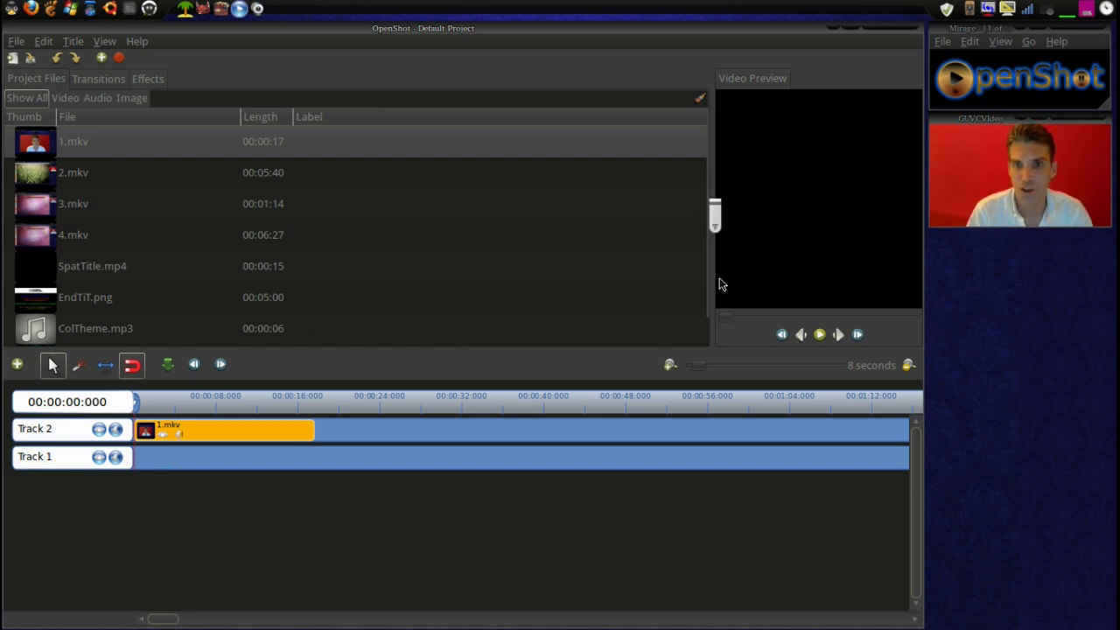
left_click_drag(711, 242, 486, 257)
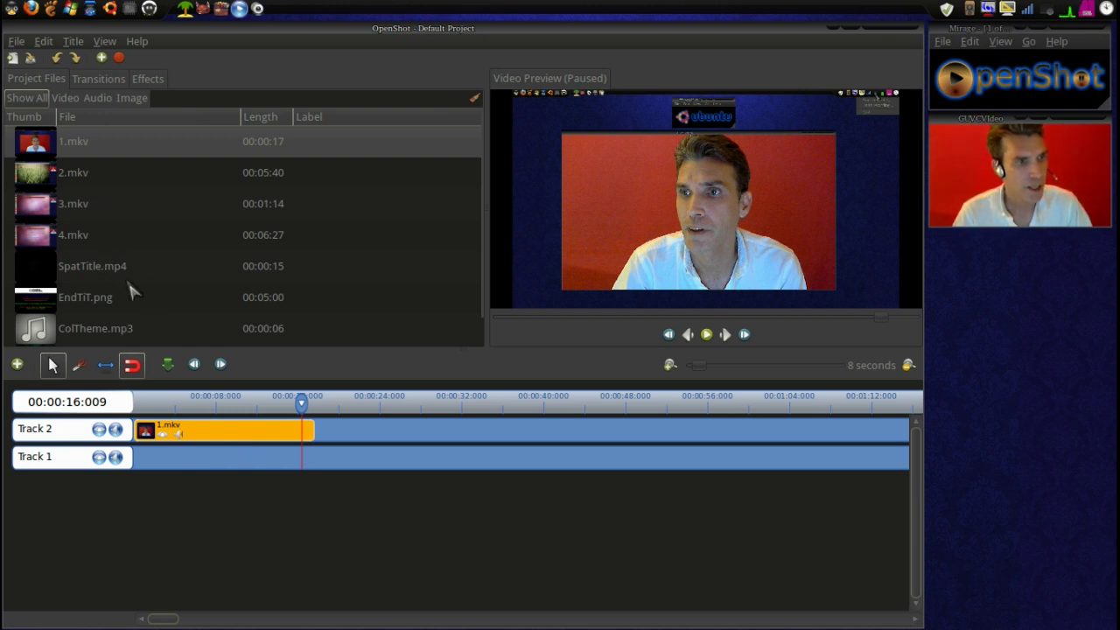
scroll(132, 292, "down", 1)
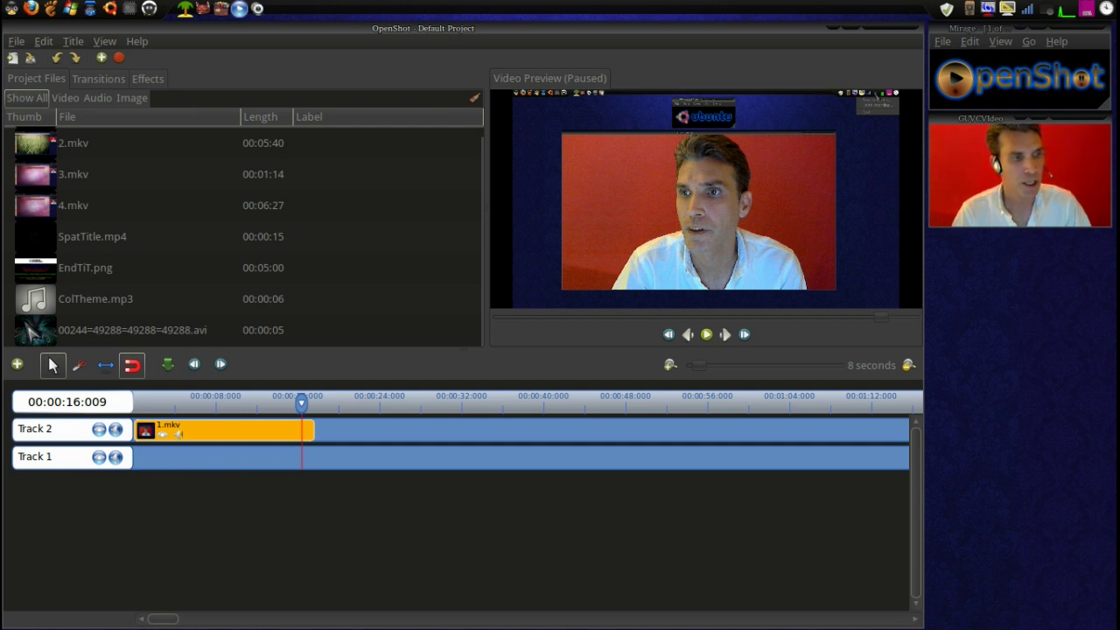
Put the 00244=49288=49288.avi clip at the start of Track 1 and apply its video properties
left_click_drag(31, 332, 171, 477)
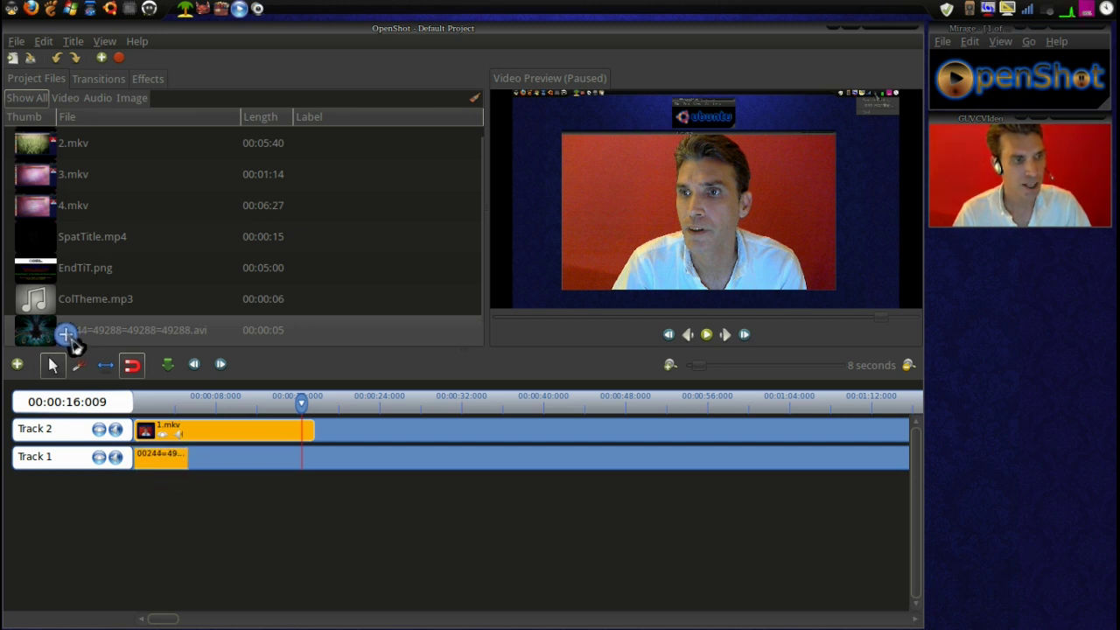
right_click(160, 464)
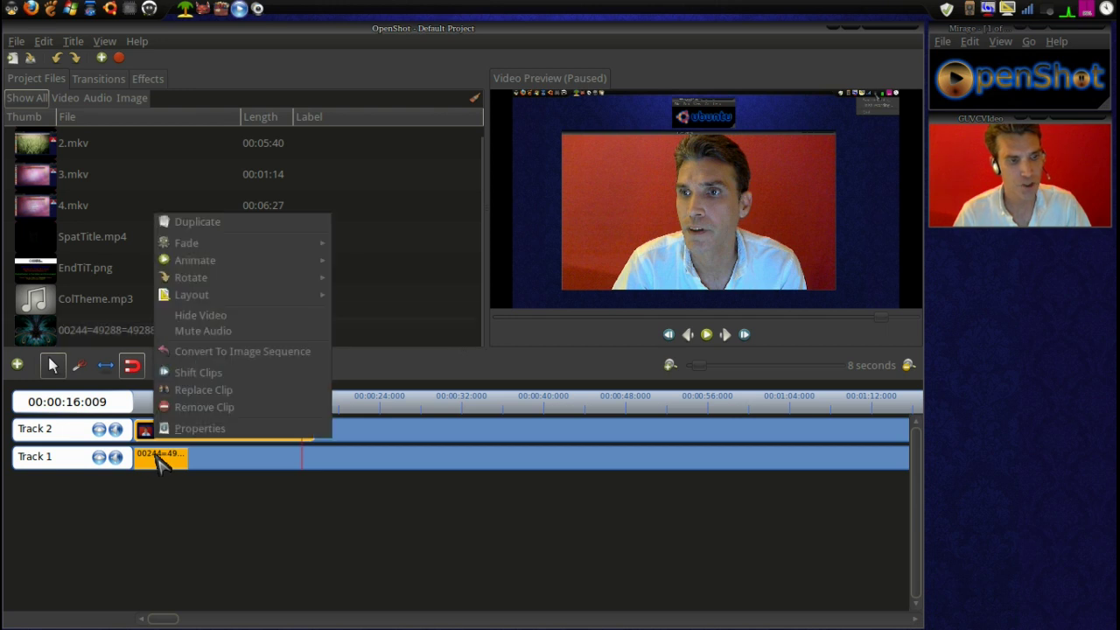
left_click(217, 435)
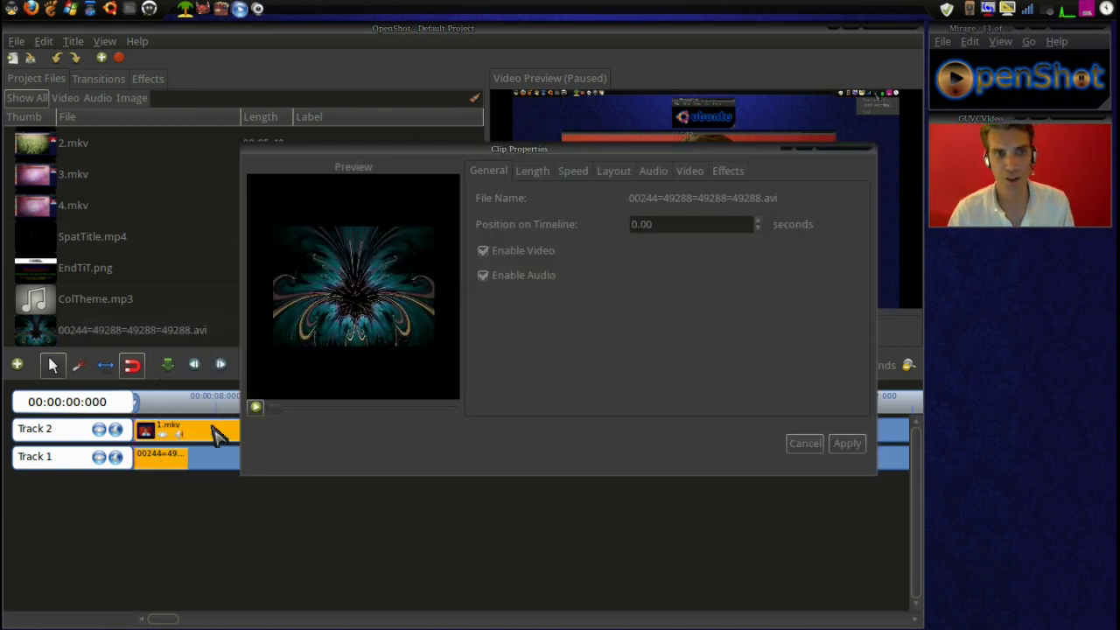
left_click(690, 174)
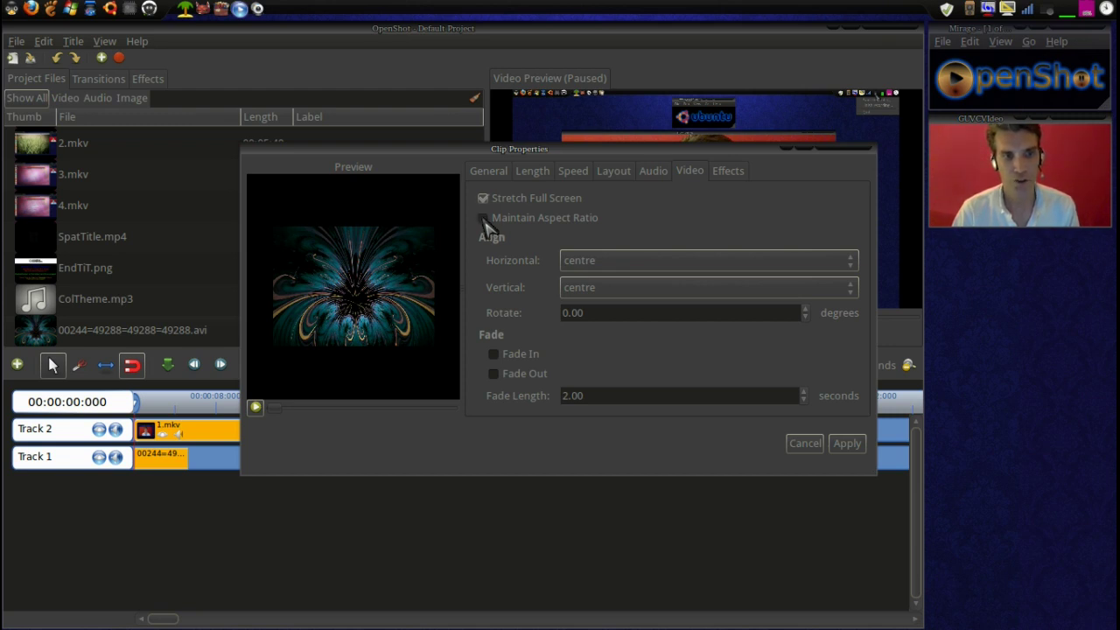
left_click(847, 444)
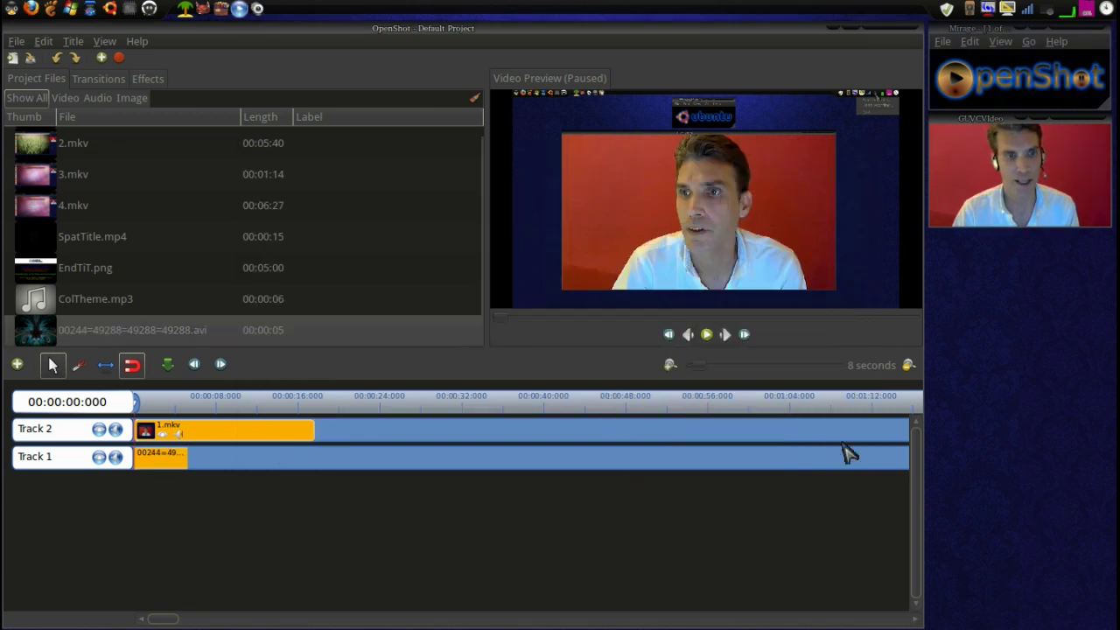
Duplicate the avi clip and butt the copy right after the original
right_click(173, 464)
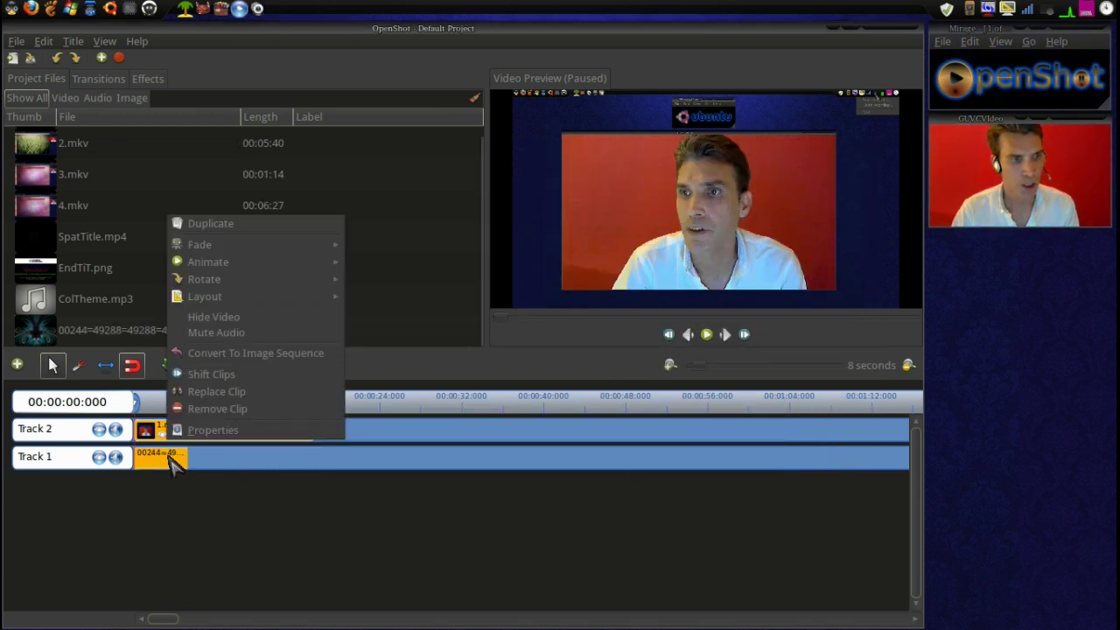
left_click(210, 225)
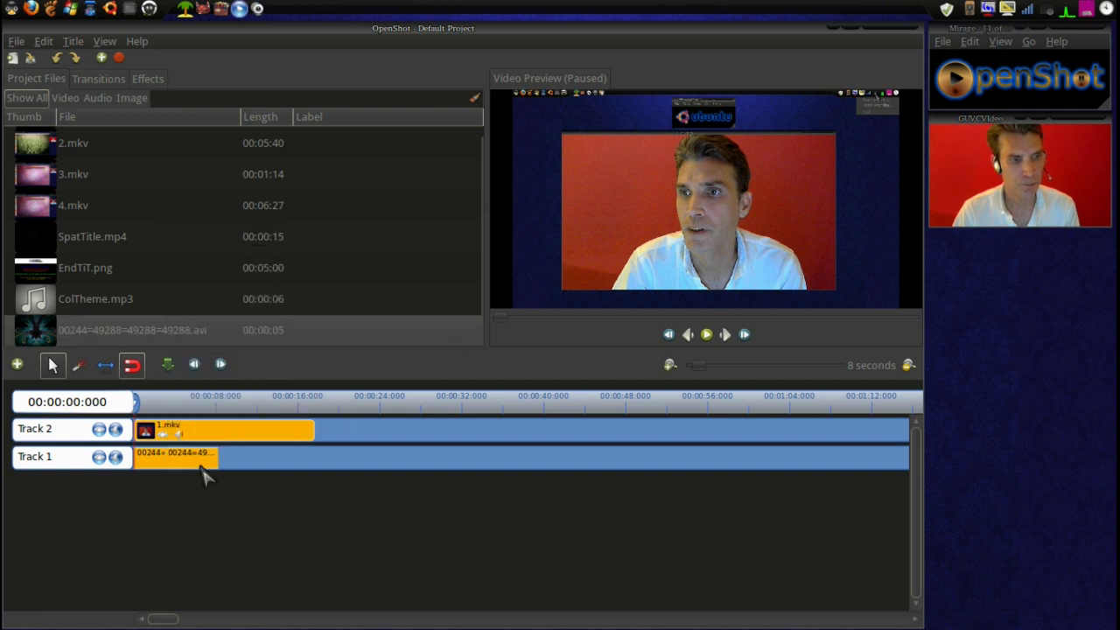
left_click_drag(219, 462, 225, 467)
left_click(670, 366)
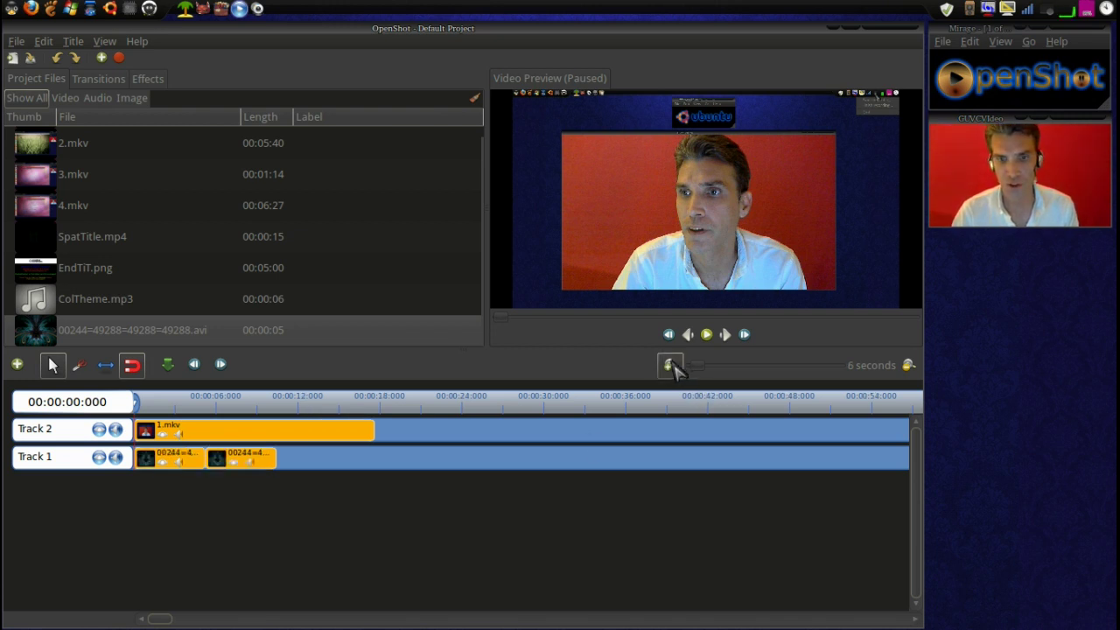
left_click(670, 366)
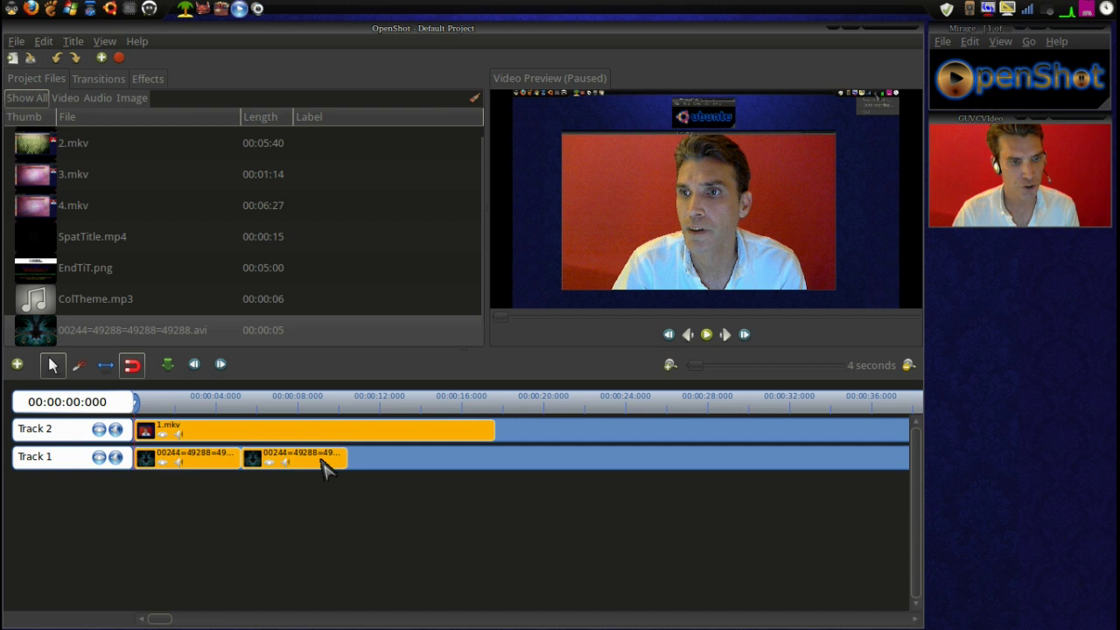
mouse_move(325, 463)
left_mouse_down()
mouse_move(340, 456)
mouse_move(318, 460)
left_mouse_up()
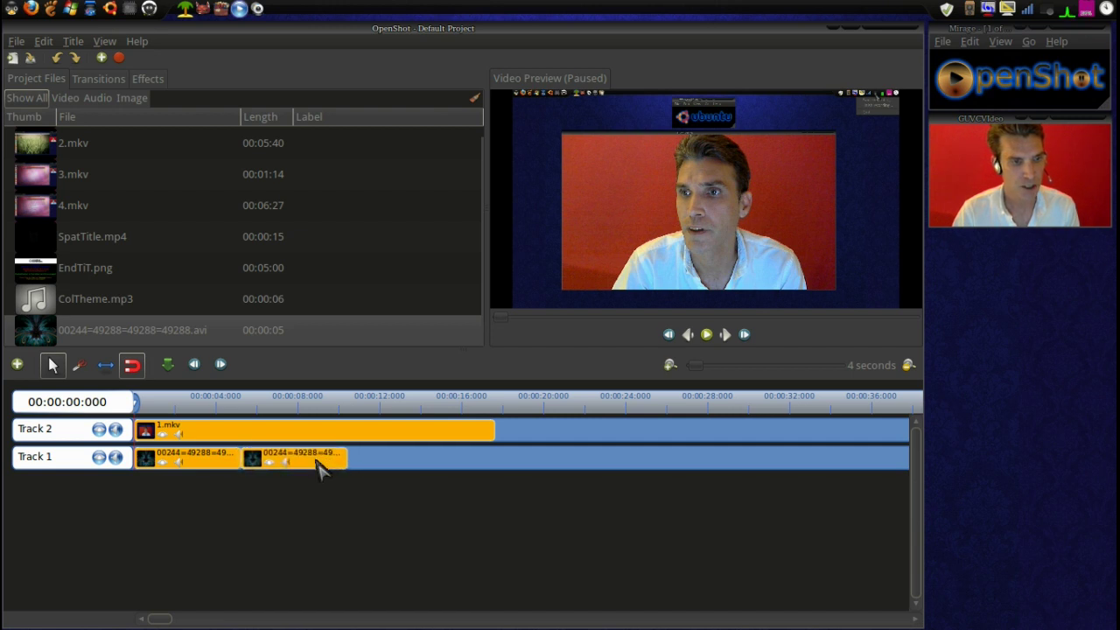
Add third and fourth avi copies, each placed directly after the previous one
right_click(317, 468)
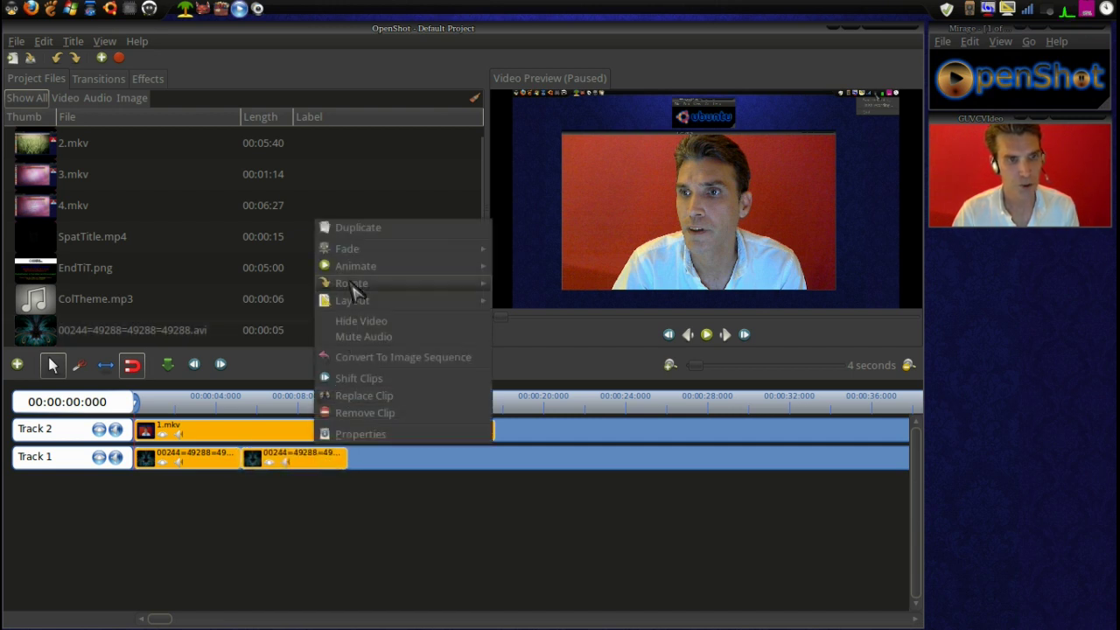
left_click(355, 229)
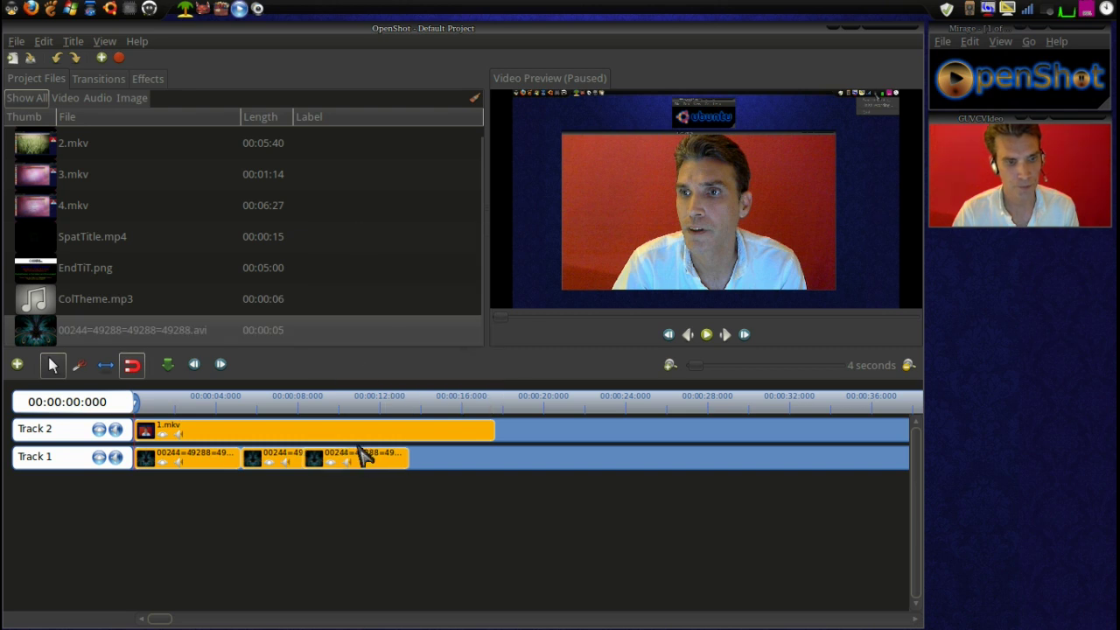
left_click_drag(365, 452, 404, 457)
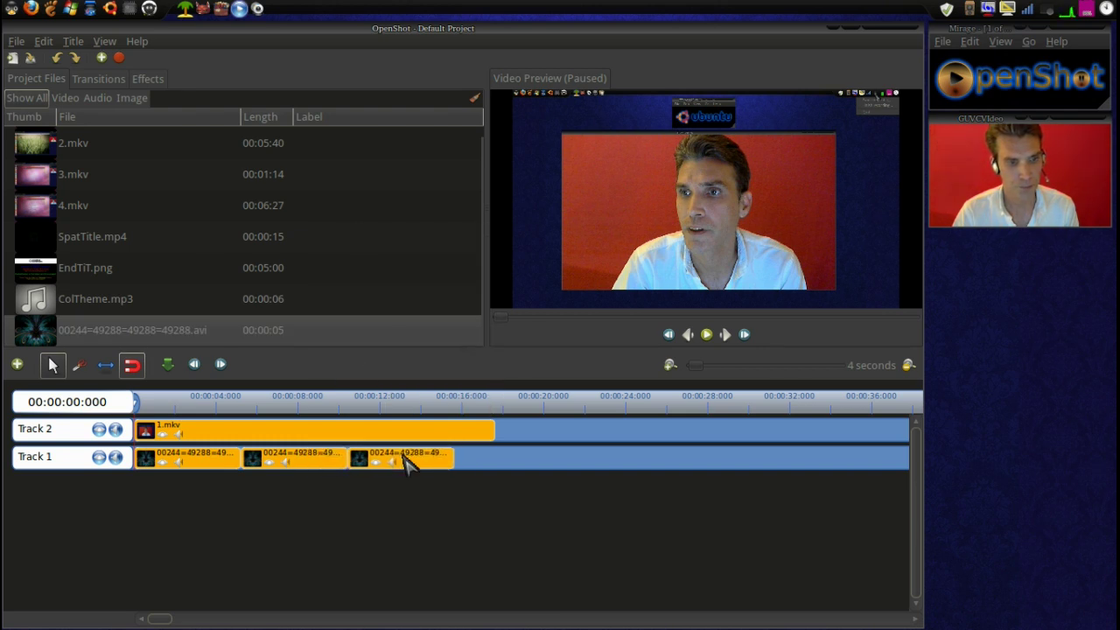
right_click(425, 462)
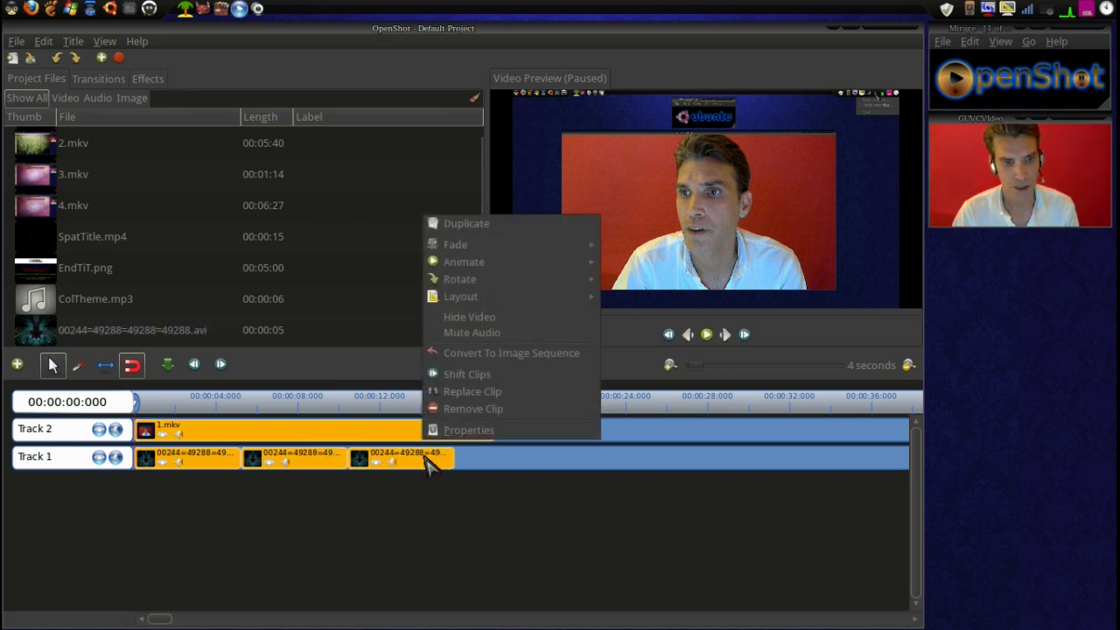
left_click(449, 226)
left_click_drag(498, 463, 538, 463)
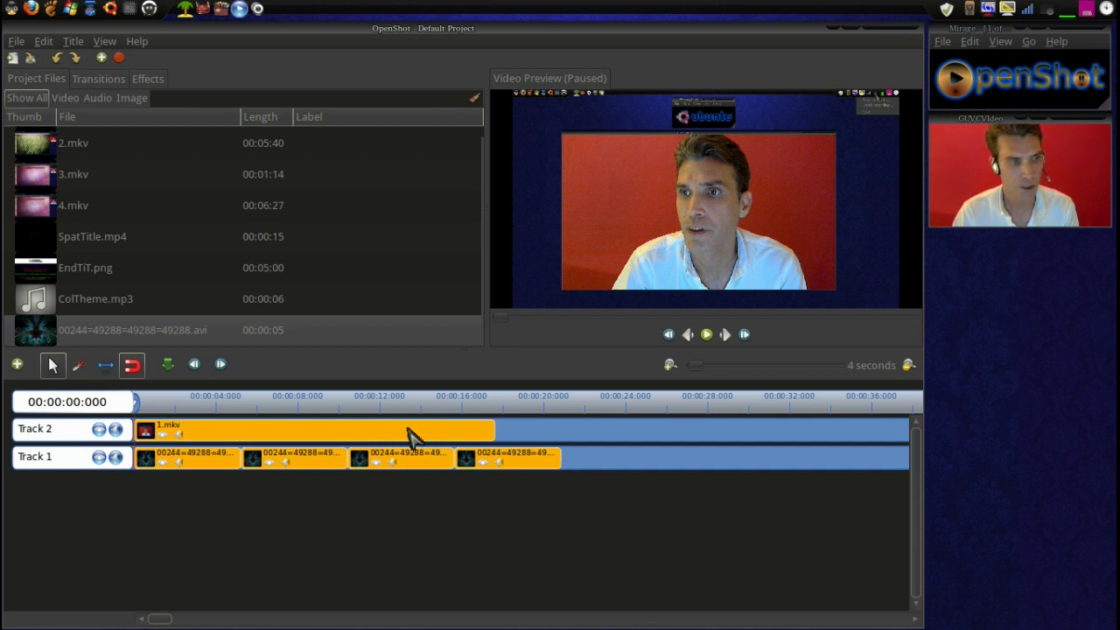
With the resize tool, shorten the last avi clip and park the playhead at 1.mkv's end
left_click(105, 367)
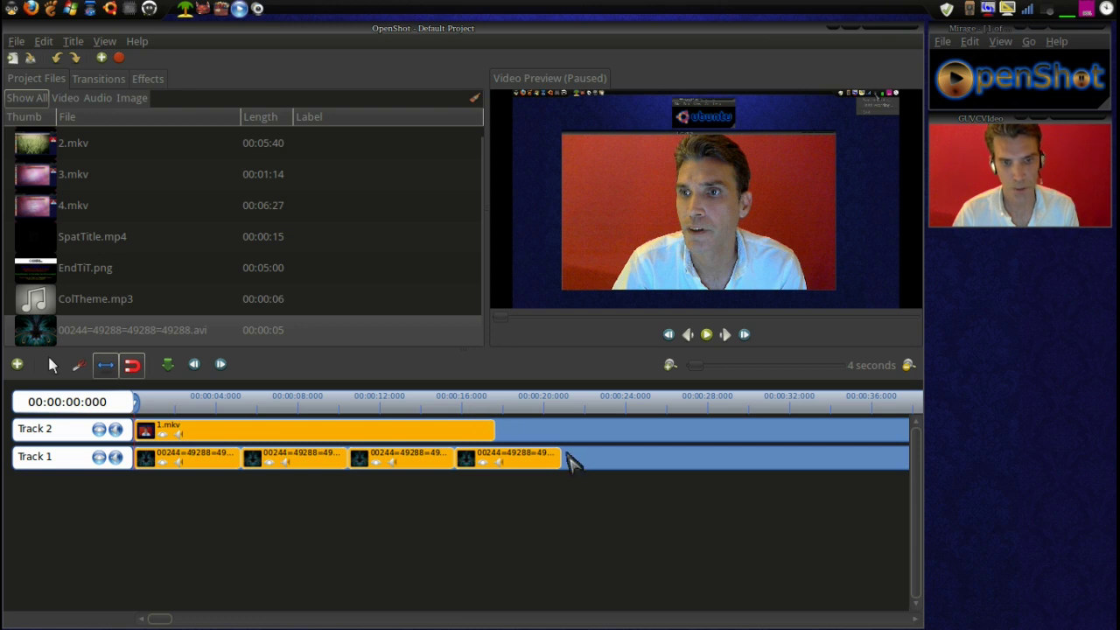
left_click_drag(560, 455, 495, 452)
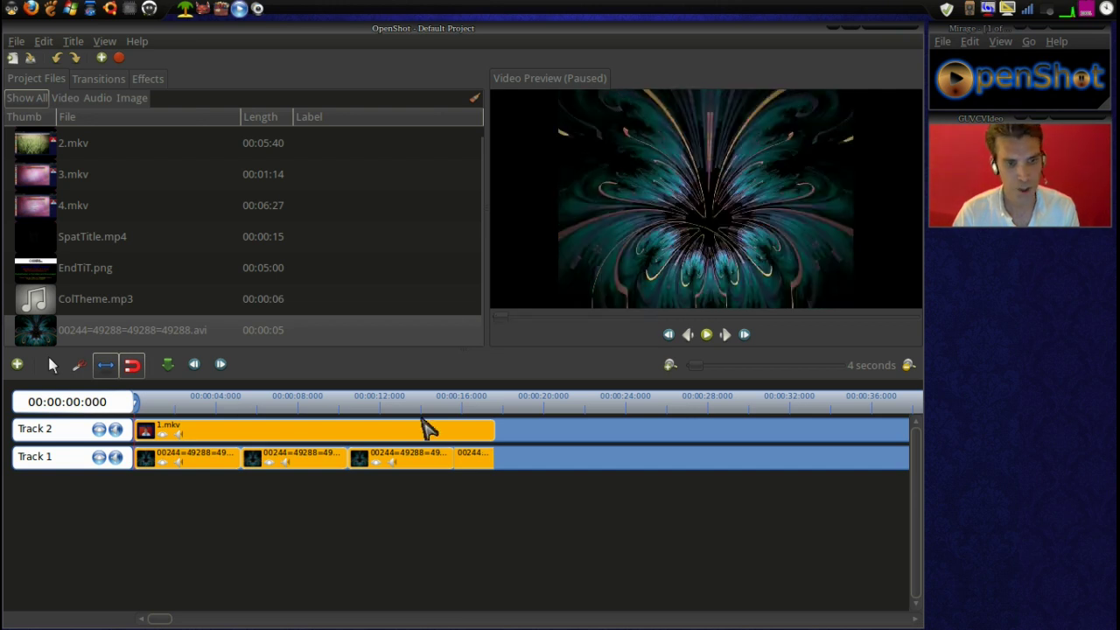
left_click(481, 407)
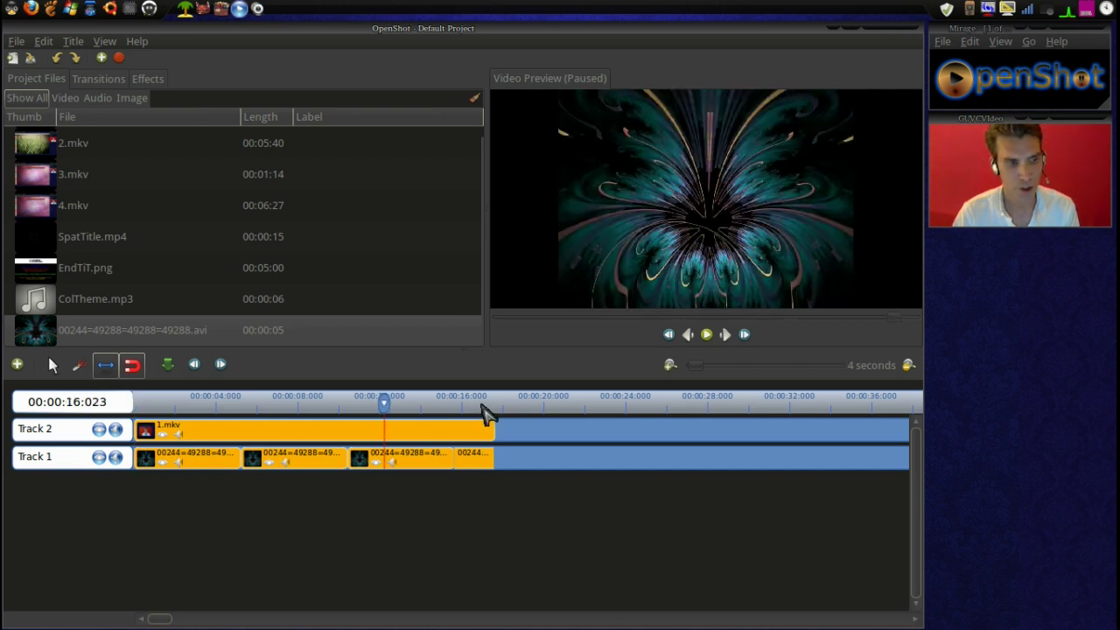
left_click_drag(483, 408, 494, 403)
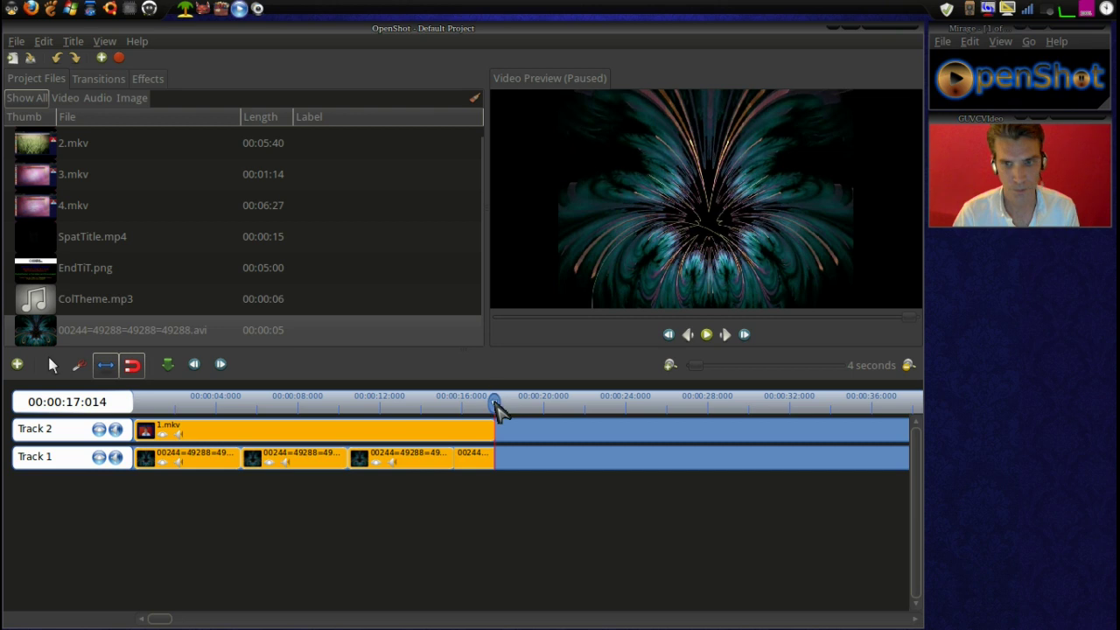
Align the last avi clip's end exactly with 1.mkv at about 17.6 seconds, then rewind the playhead
left_click(670, 366)
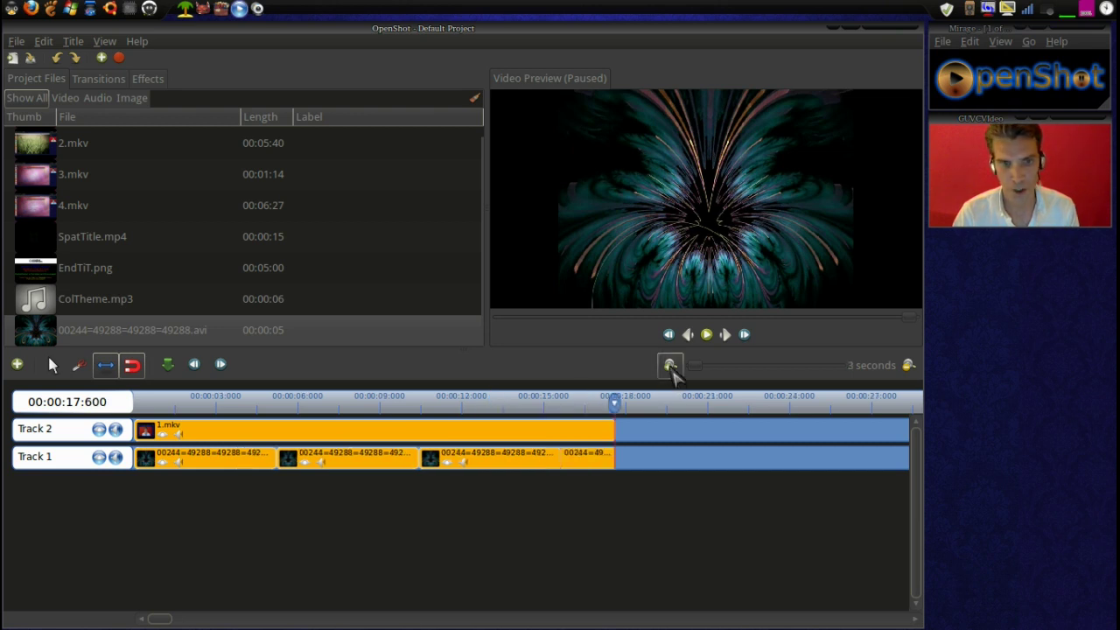
left_click(670, 366)
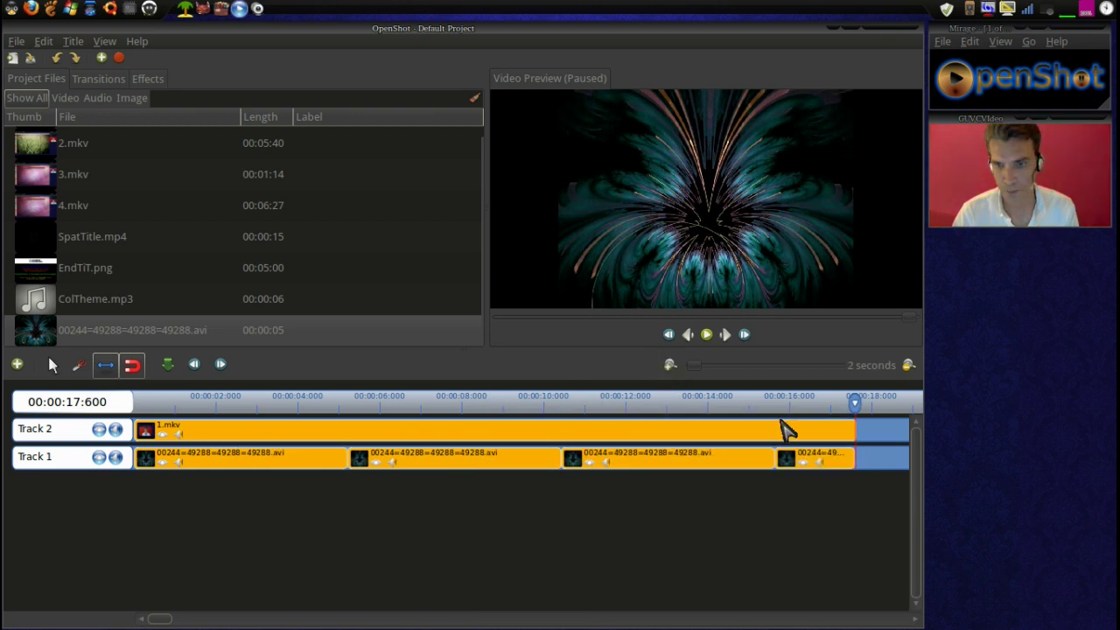
left_click_drag(853, 456, 853, 454)
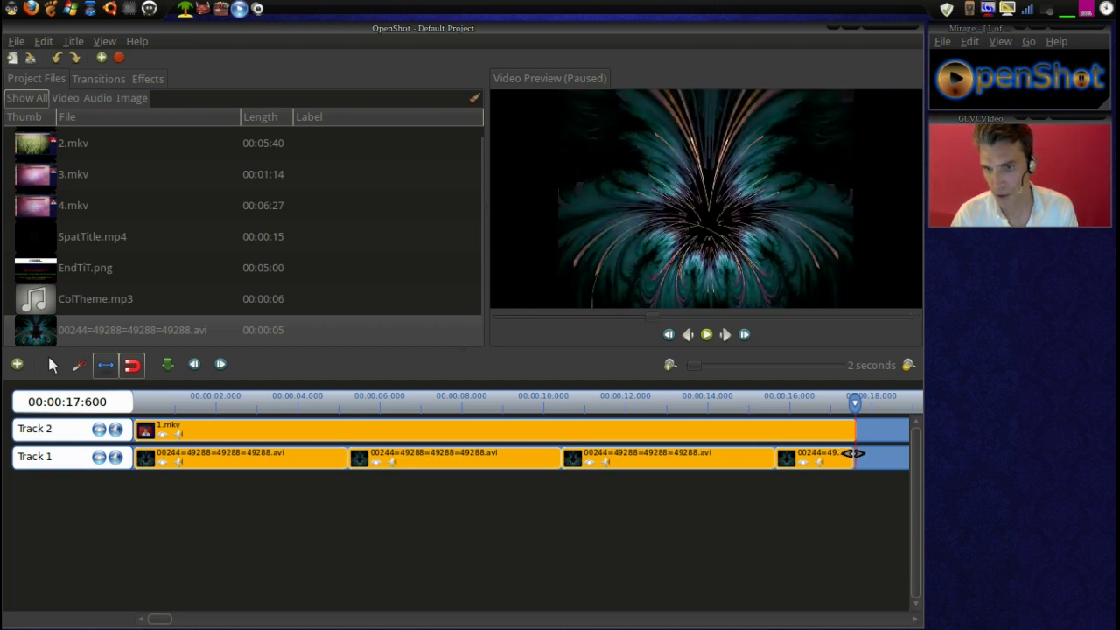
left_click_drag(853, 452, 856, 453)
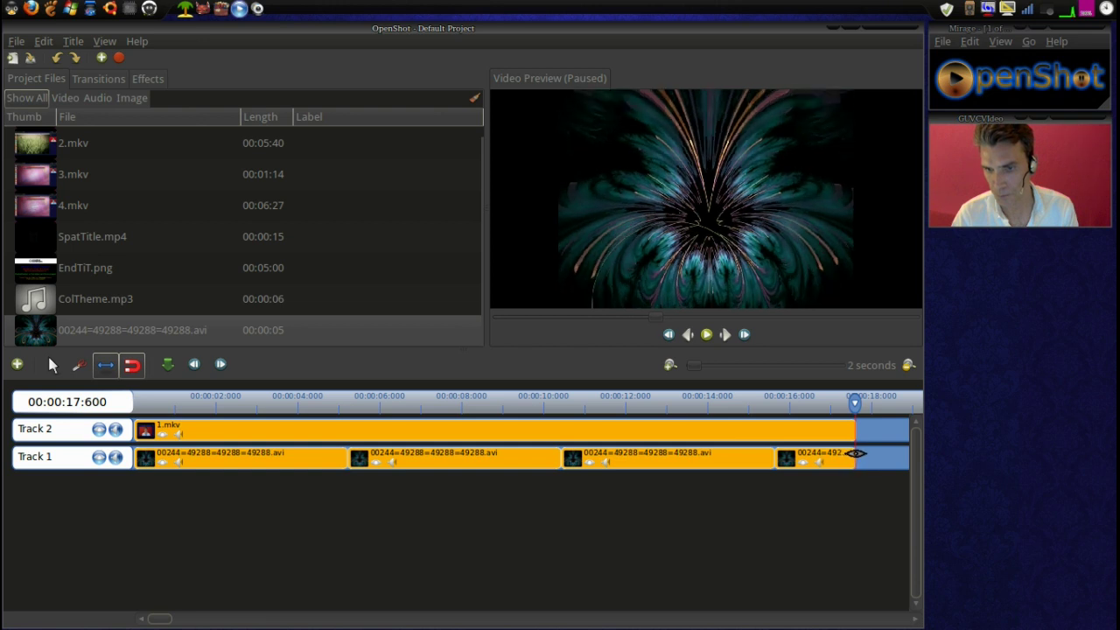
left_click(856, 405)
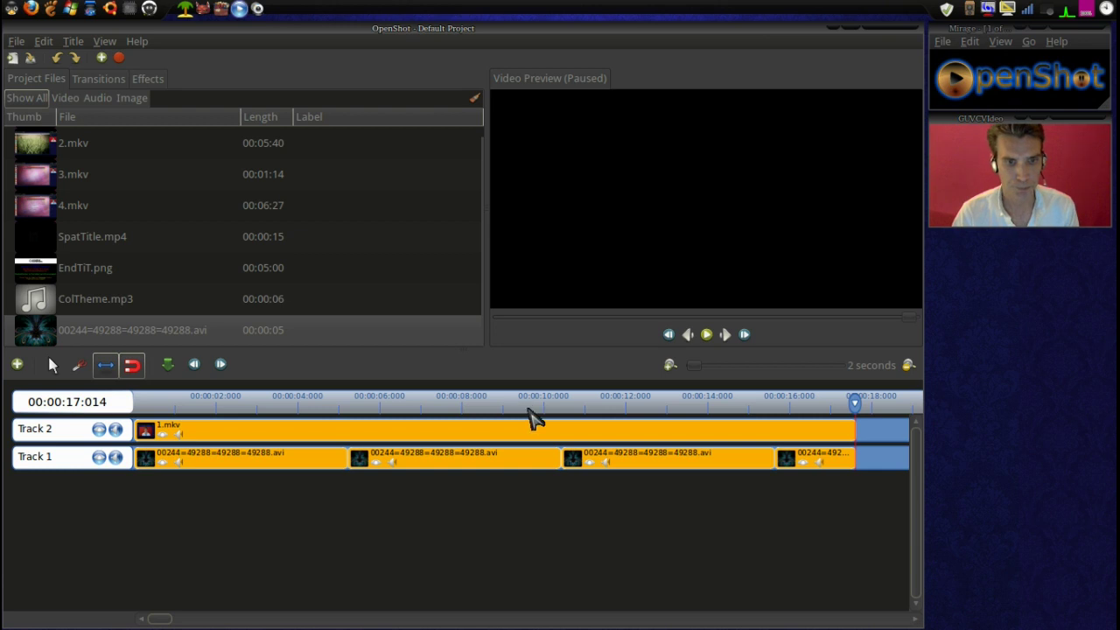
left_click(528, 408)
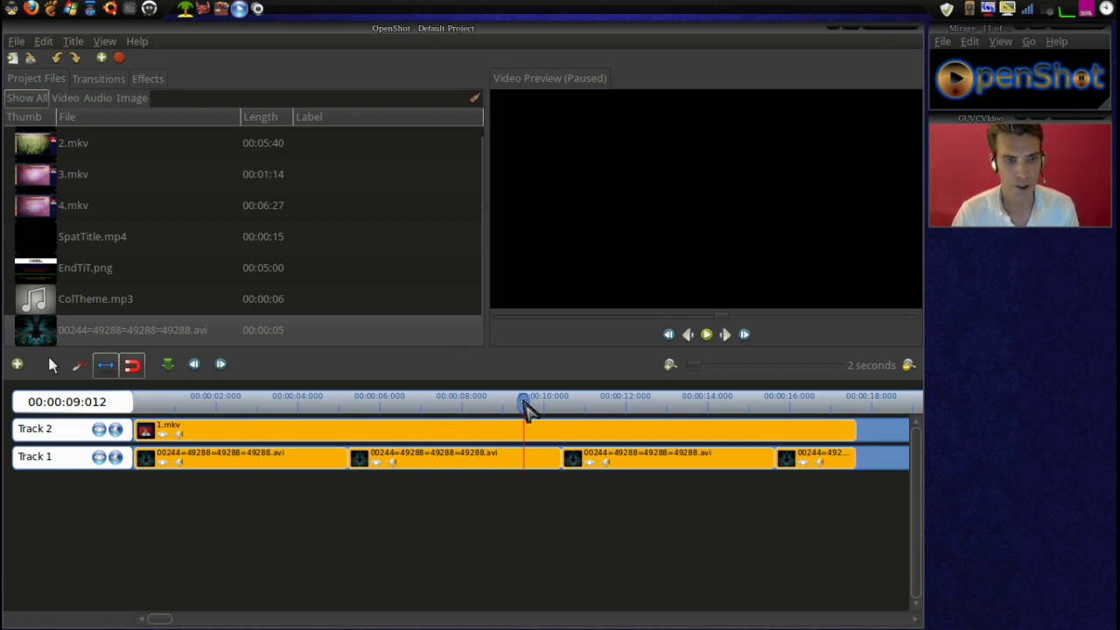
left_click_drag(525, 408, 173, 418)
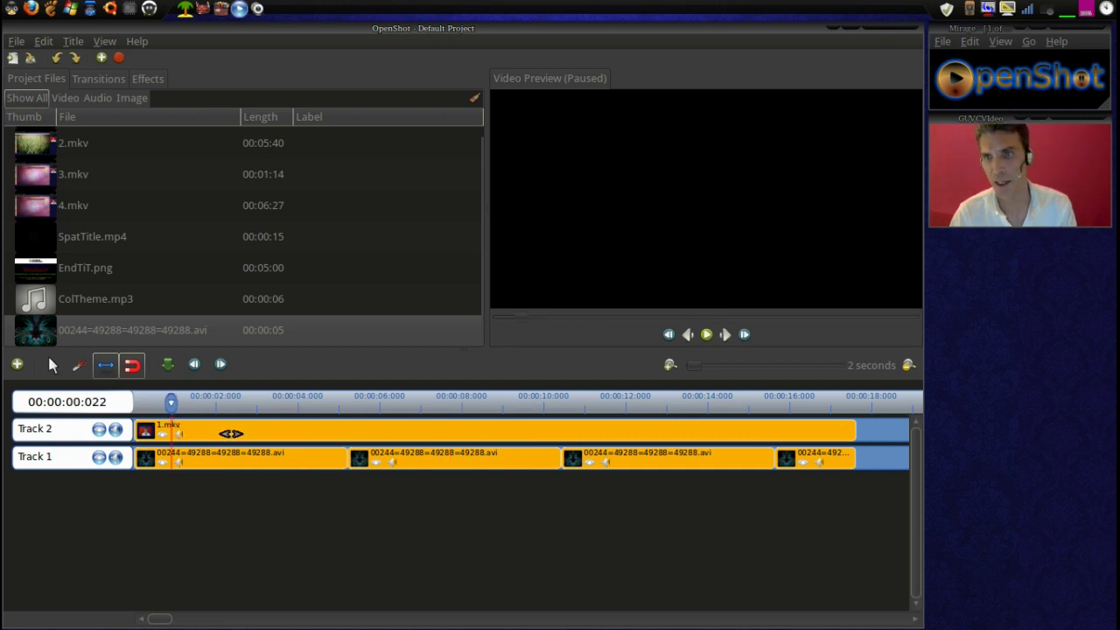
Switch the timeline back to the arrow select tool and open 1.mkv's Clip Properties
right_click(230, 434)
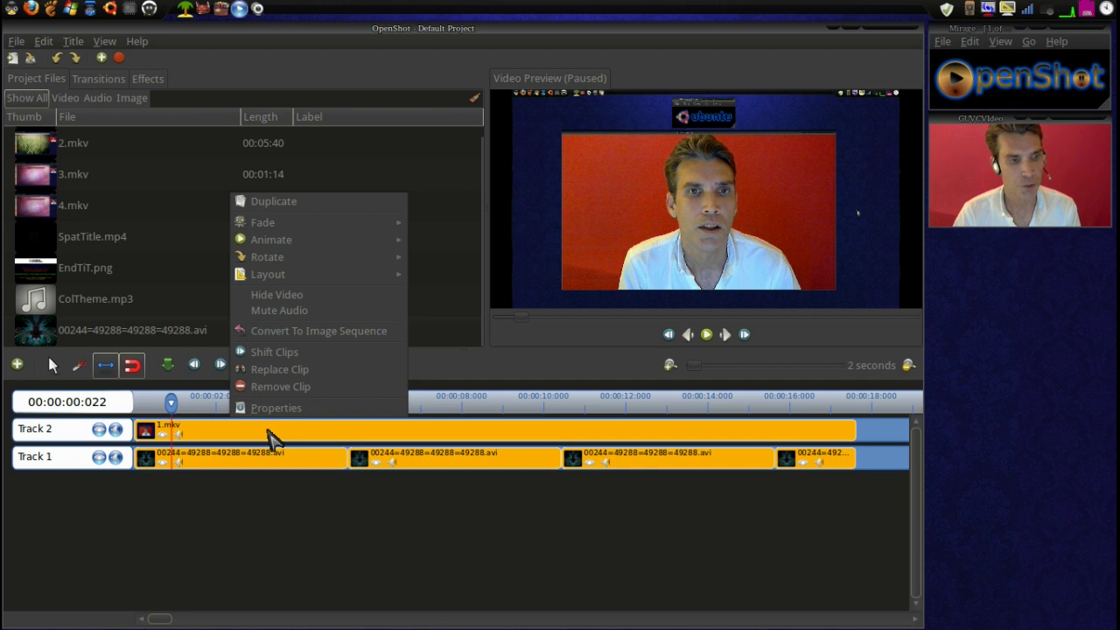
right_click(270, 435)
right_click(270, 437)
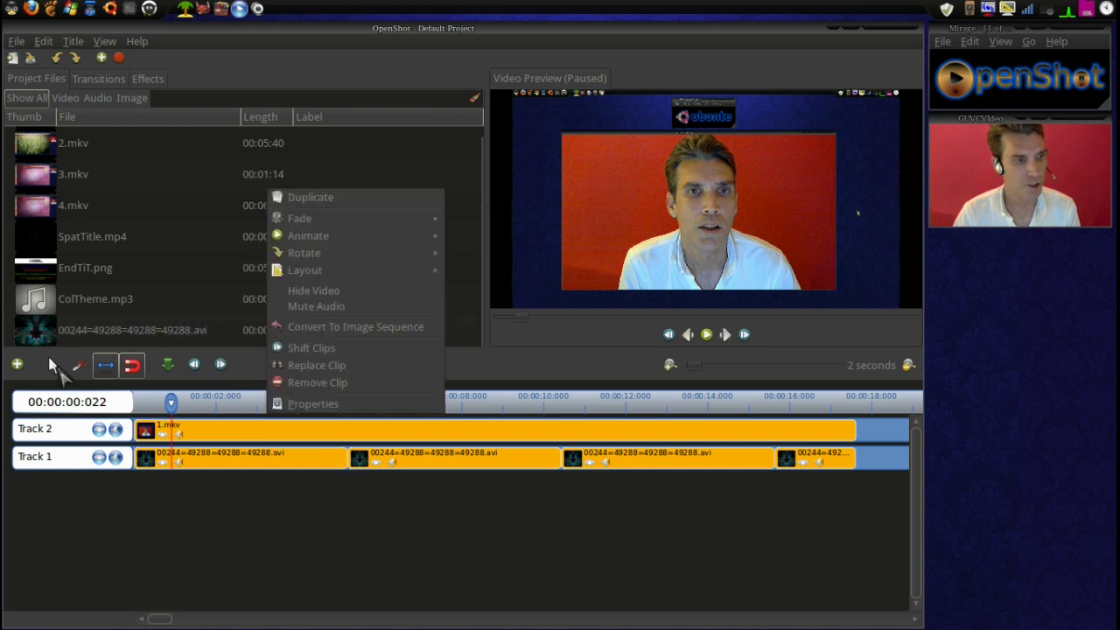
left_click(52, 367)
left_click(52, 367)
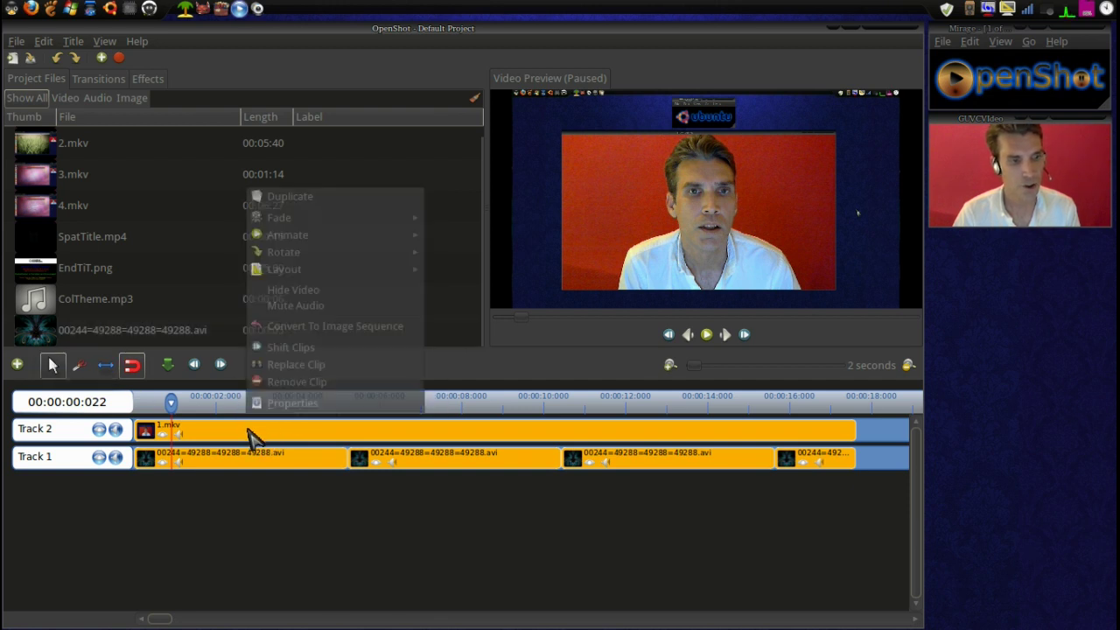
left_click(288, 415)
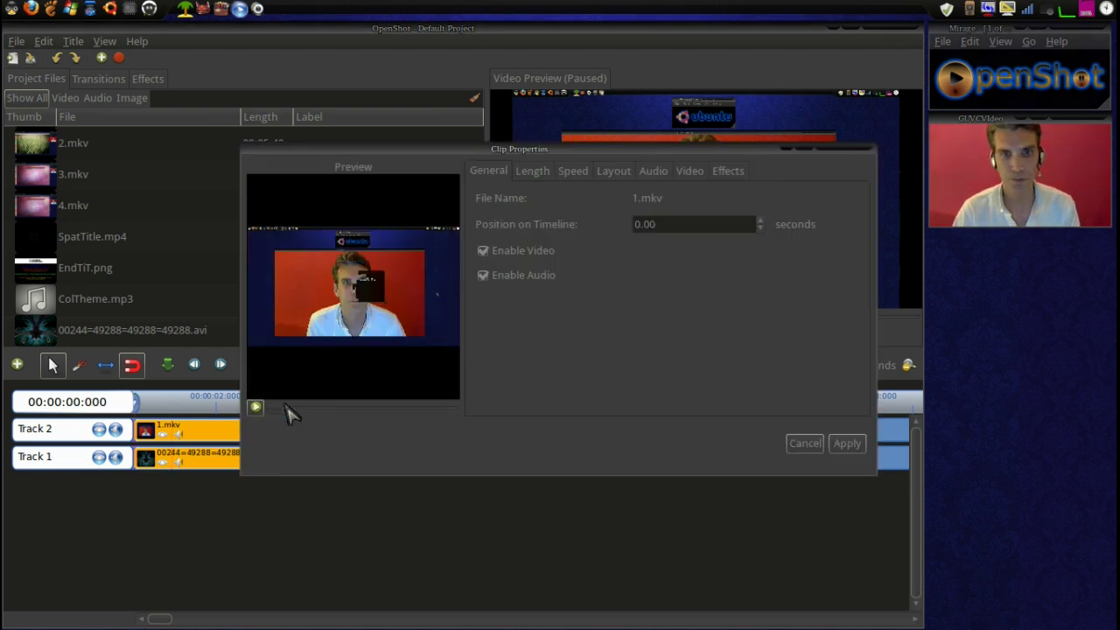
Add a Chroma Key effect to 1.mkv from the Effects tab of its Clip Properties
left_click(729, 171)
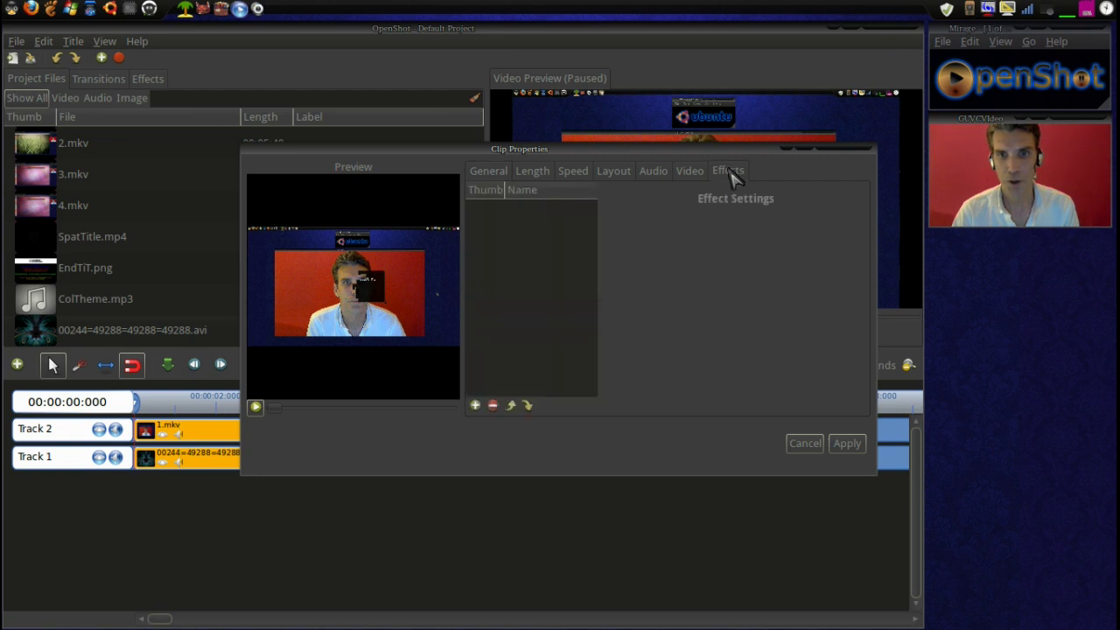
left_click(475, 406)
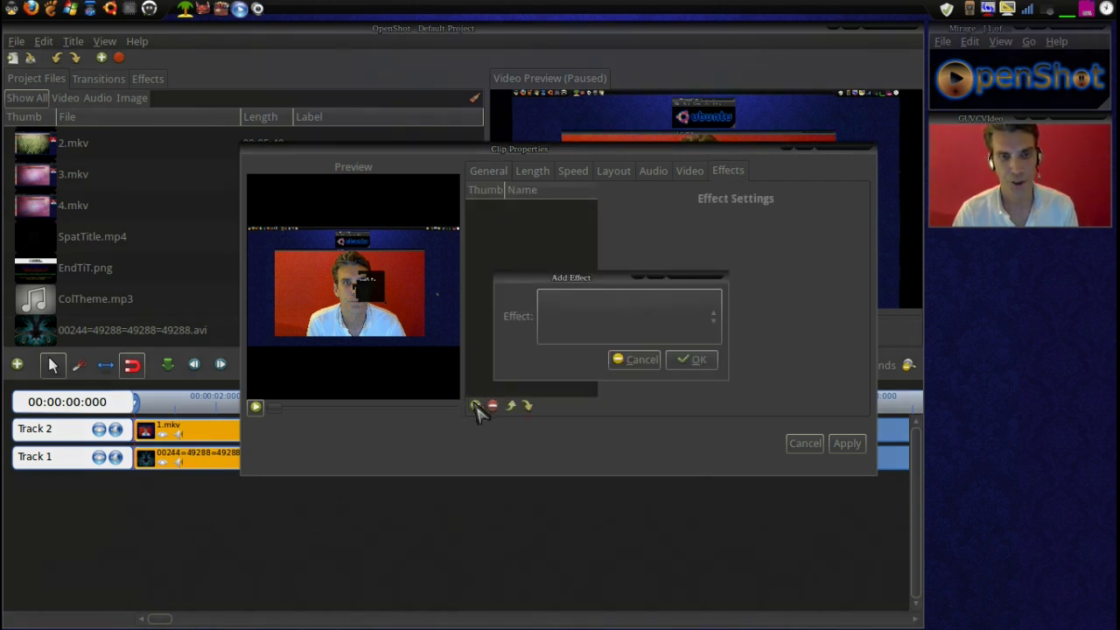
left_click(695, 322)
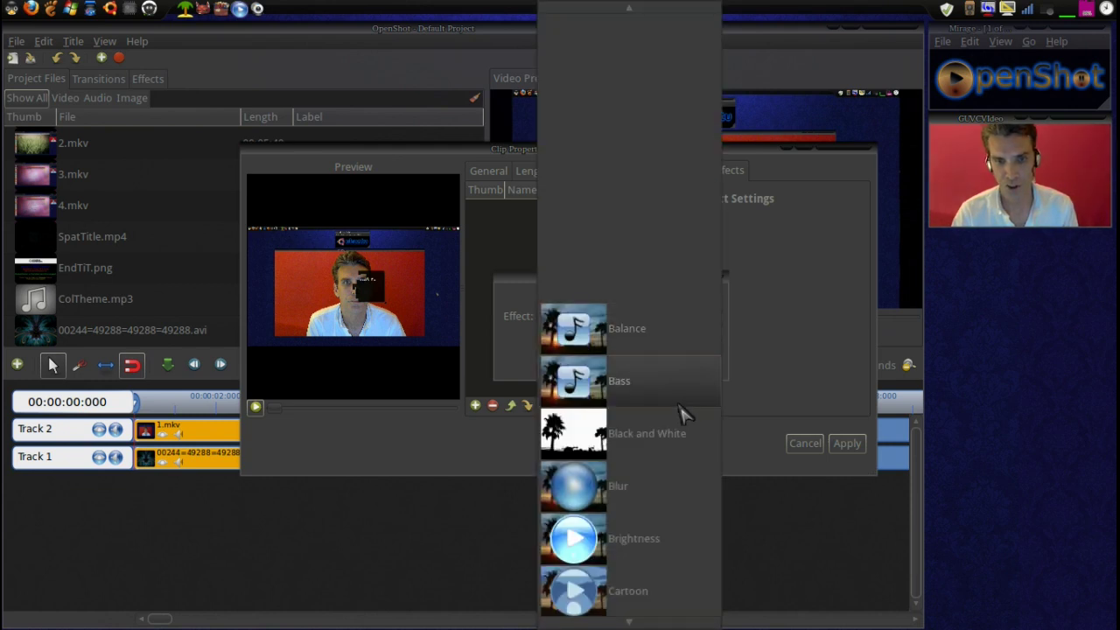
scroll(686, 415, "down", 10)
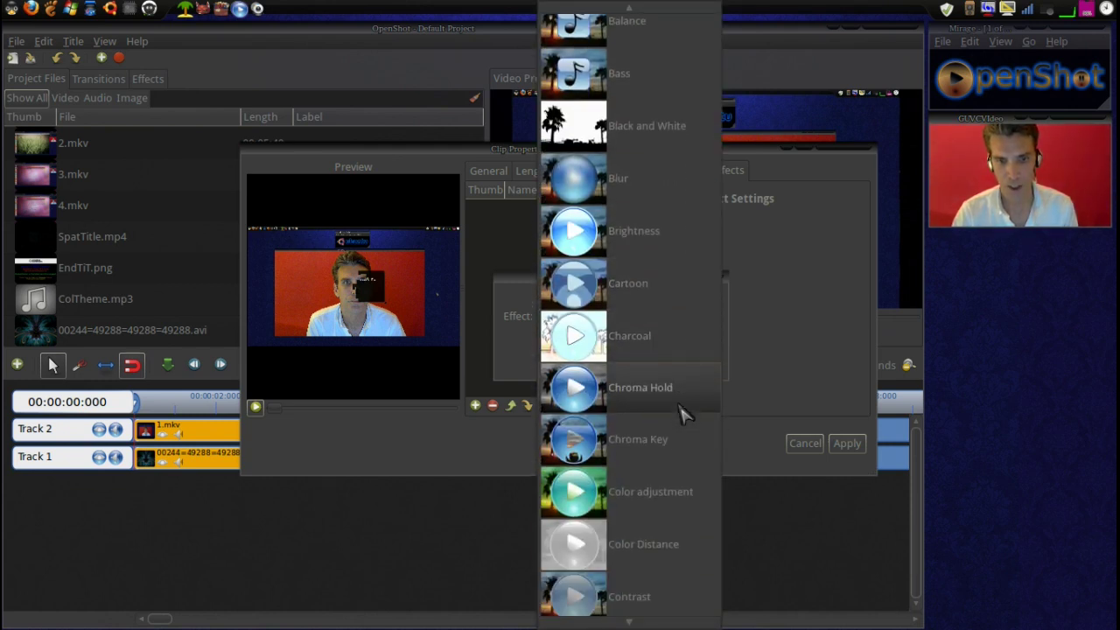
scroll(686, 415, "down", 1)
left_click(579, 409)
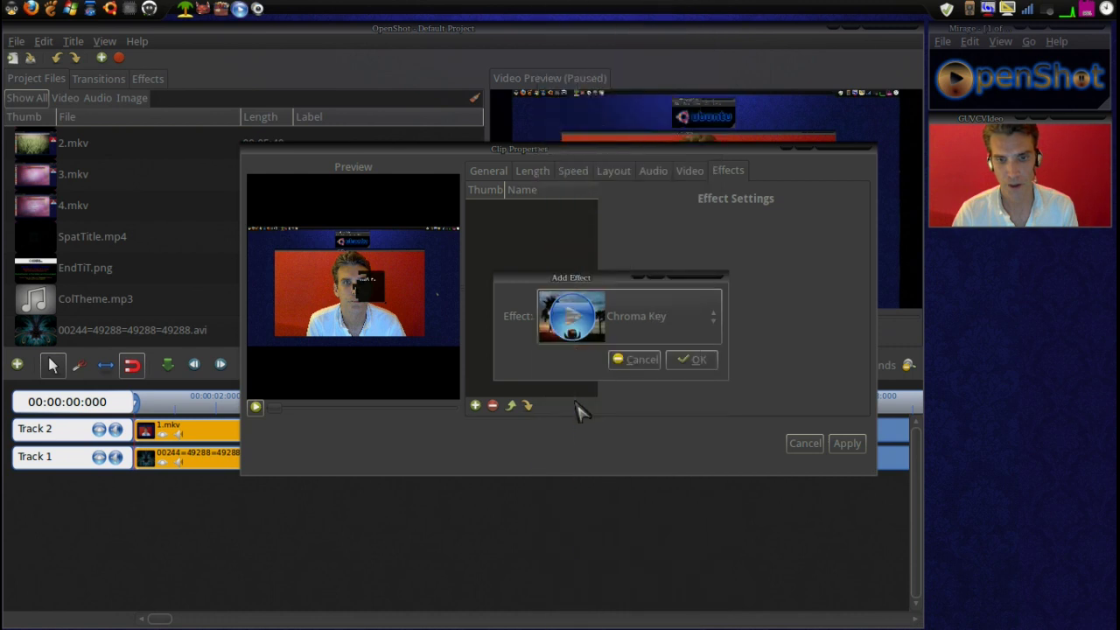
left_click(692, 360)
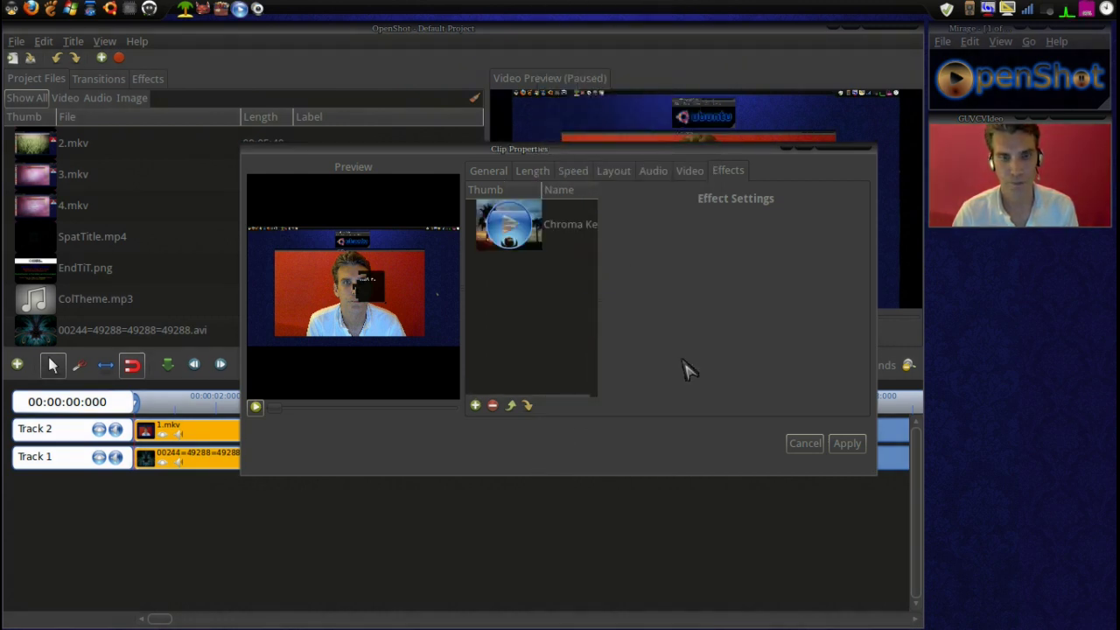
Set the Chroma Key colour to the dark red background sampled from the preview, then scrub to check
left_click(544, 240)
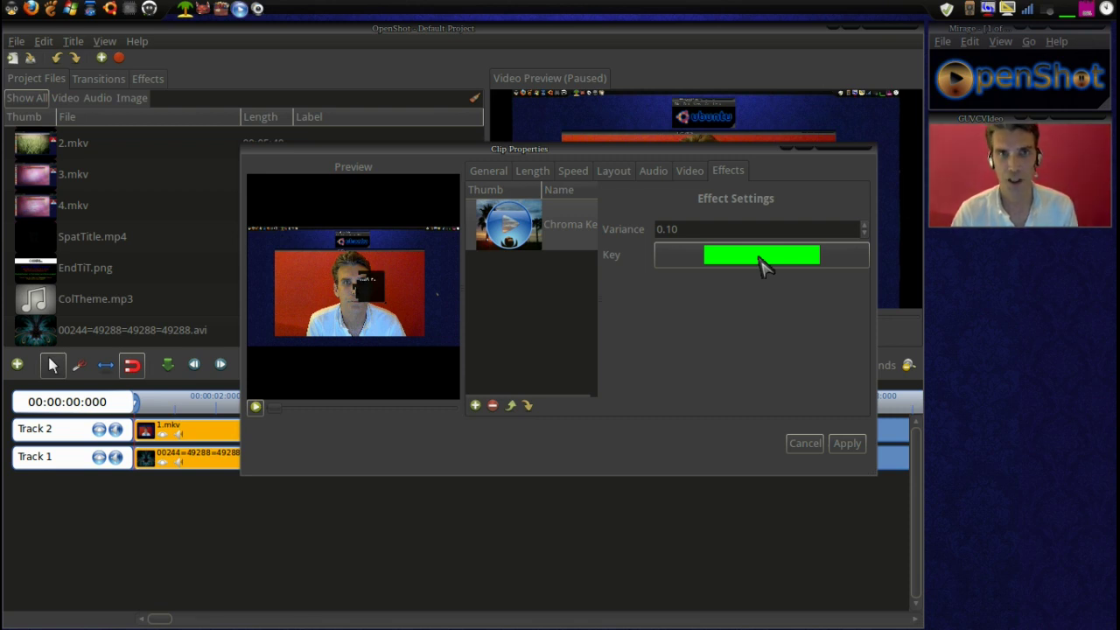
left_click(729, 258)
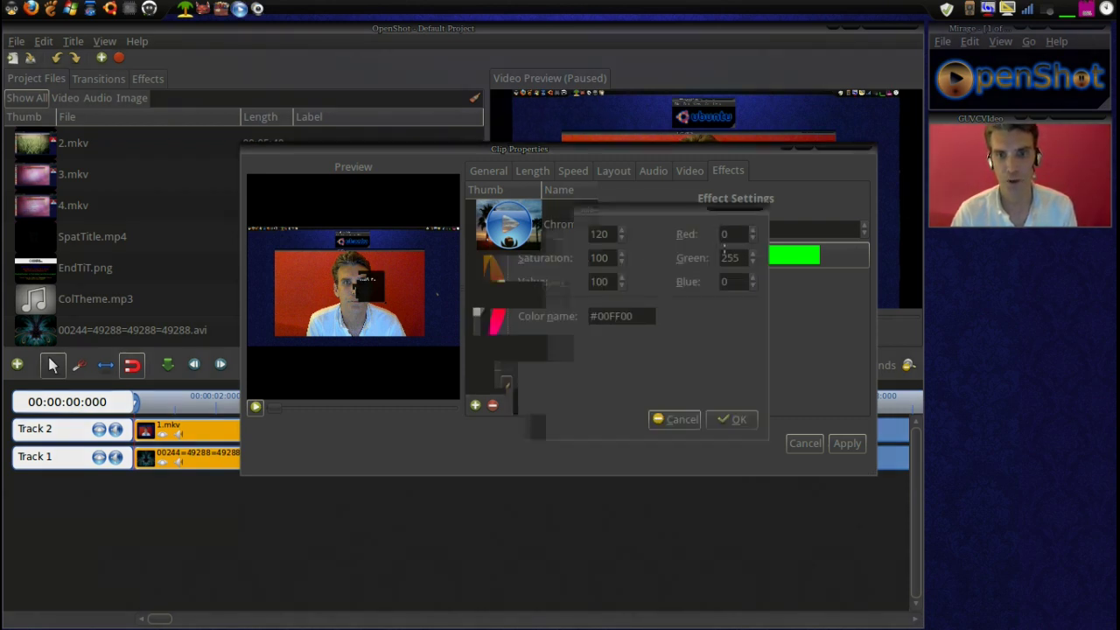
left_click_drag(612, 223, 747, 123)
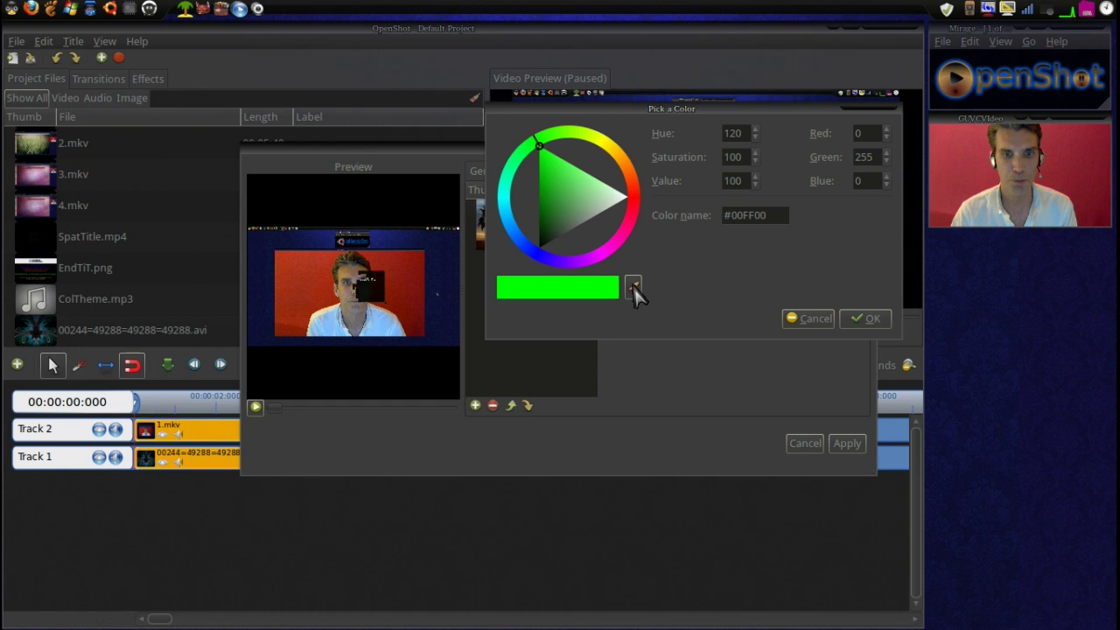
left_click(633, 289)
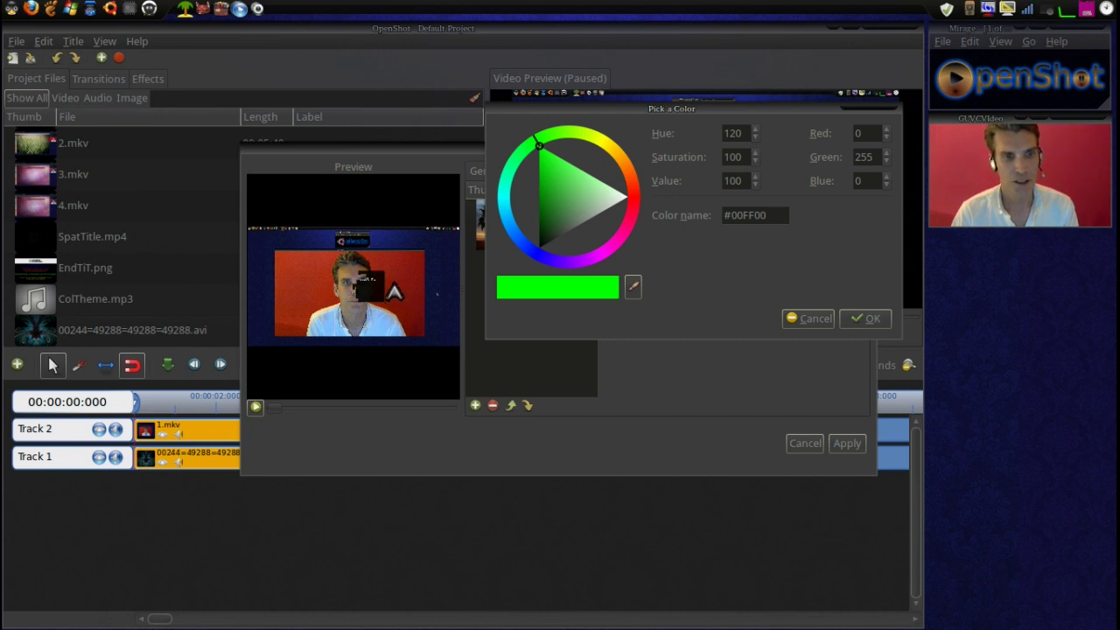
left_click(394, 289)
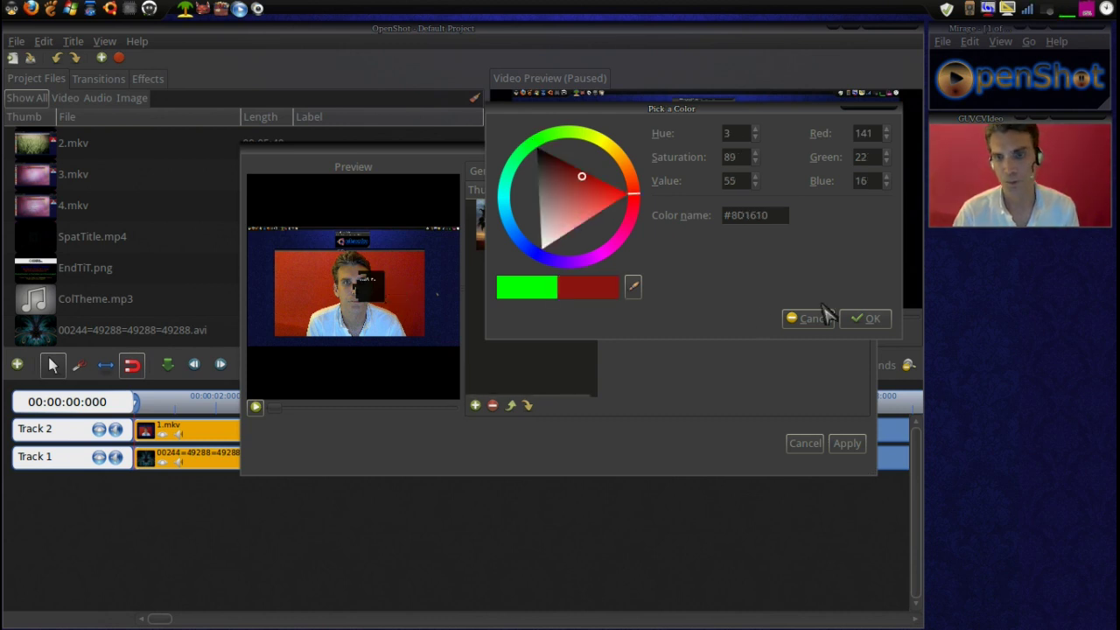
left_click(865, 321)
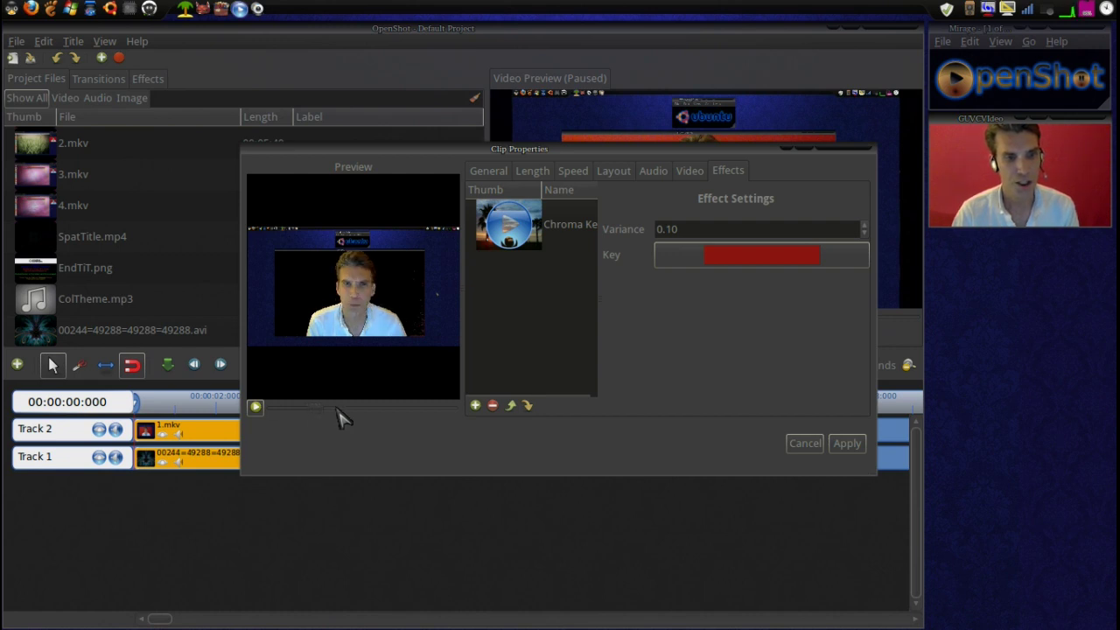
left_click_drag(320, 407, 382, 407)
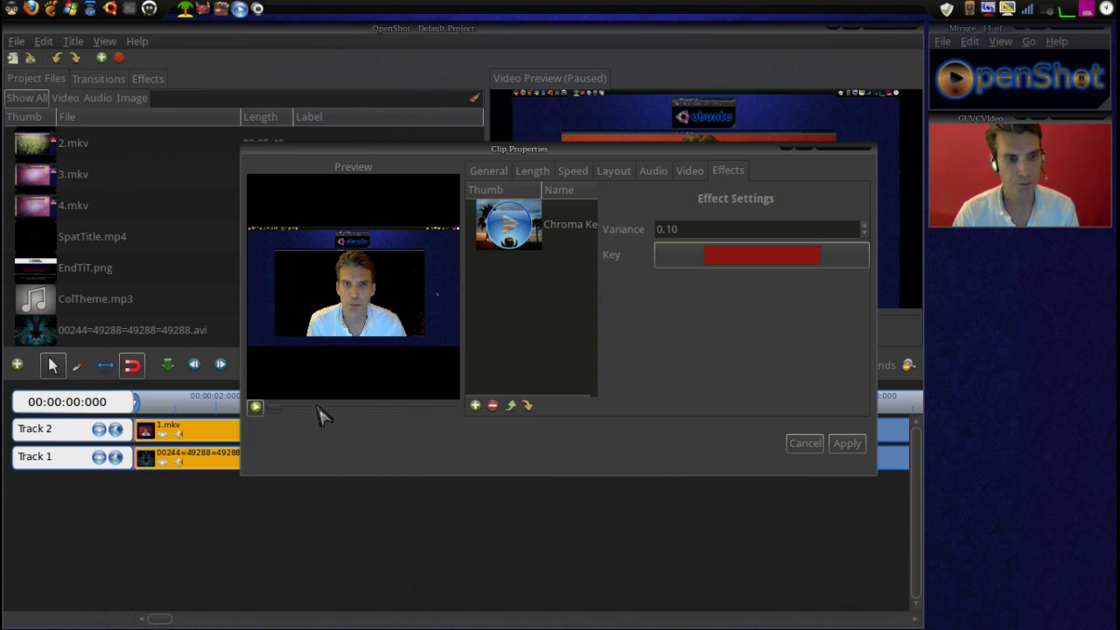
Trim the Track 2 clip's right edge so it ends at the playhead, 00:04:15
left_click(278, 409)
left_click_drag(278, 411, 404, 411)
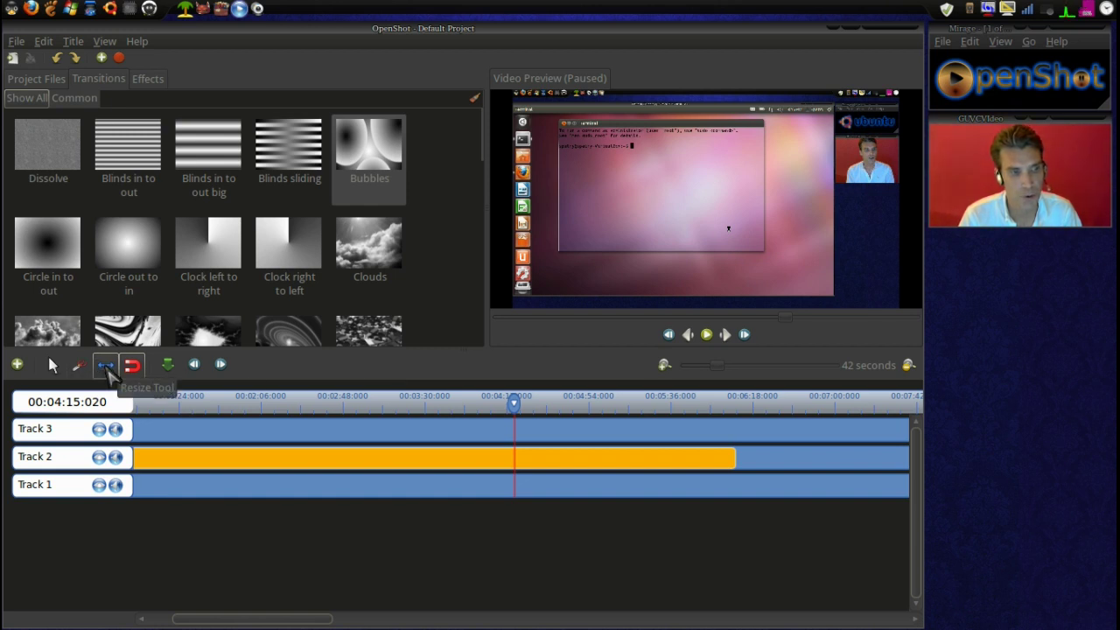
left_click(106, 368)
left_click_drag(736, 461, 528, 457)
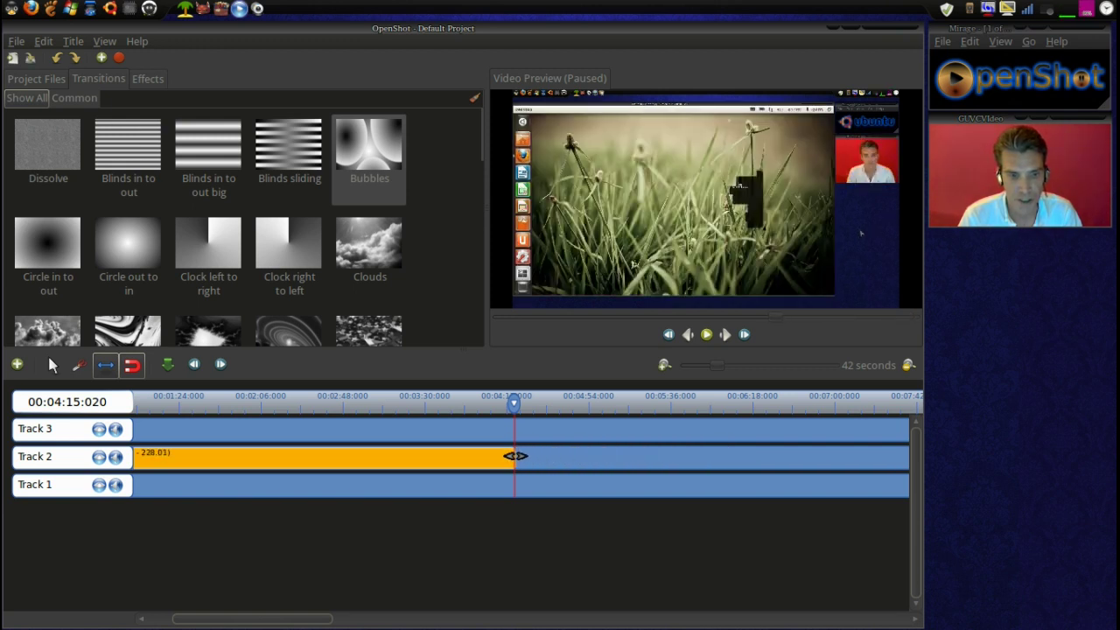
left_click_drag(515, 456, 514, 456)
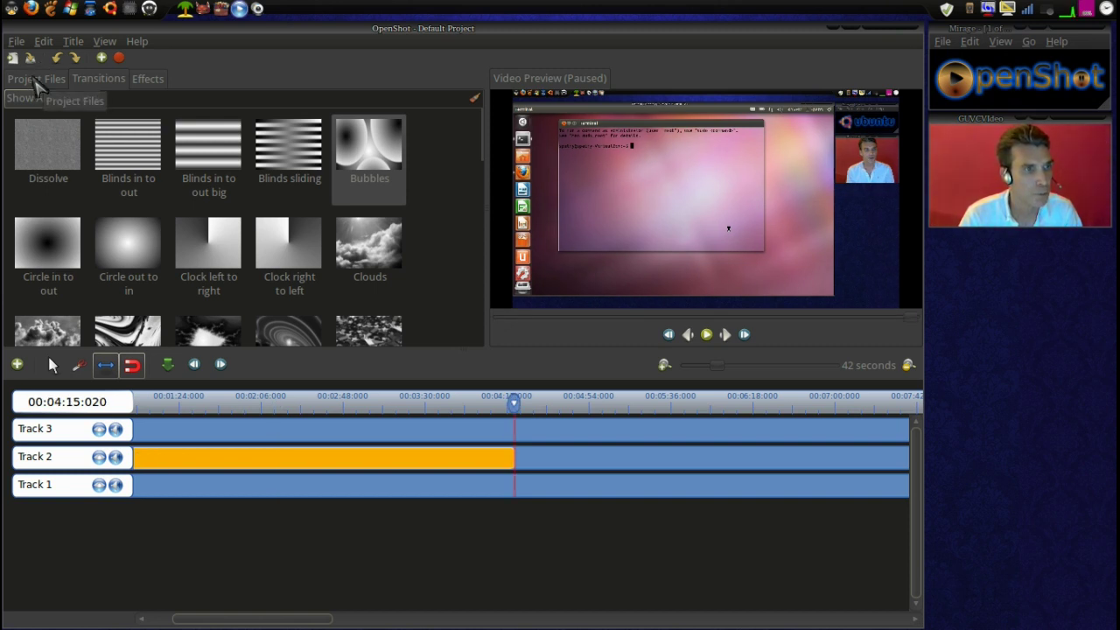
Zoom the timeline to a 1-second scale and scroll to the Track 2 clip's end near 00:04:15
left_click(666, 366)
left_click(665, 365)
left_click(665, 366)
left_click(666, 366)
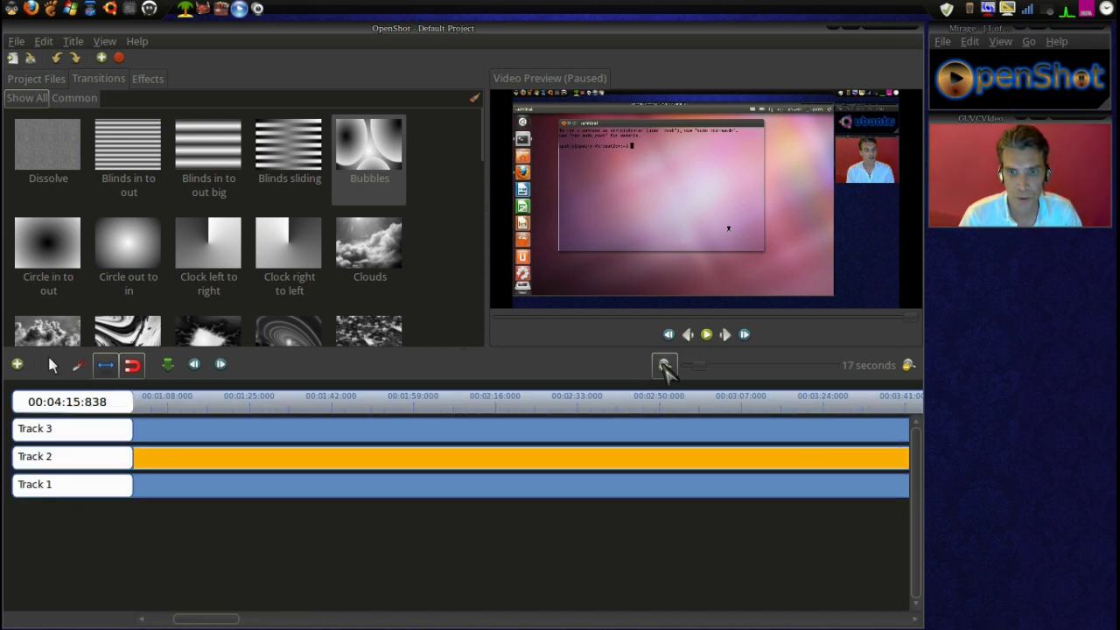
left_click(665, 366)
left_click(665, 366)
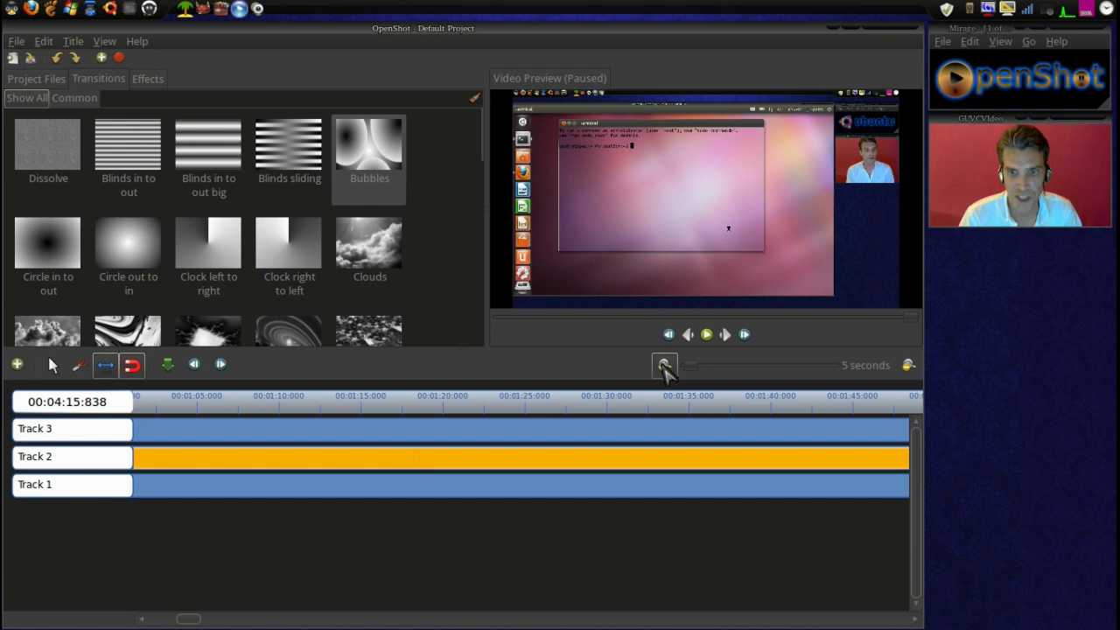
left_click(665, 366)
left_click(665, 366)
left_click(665, 366)
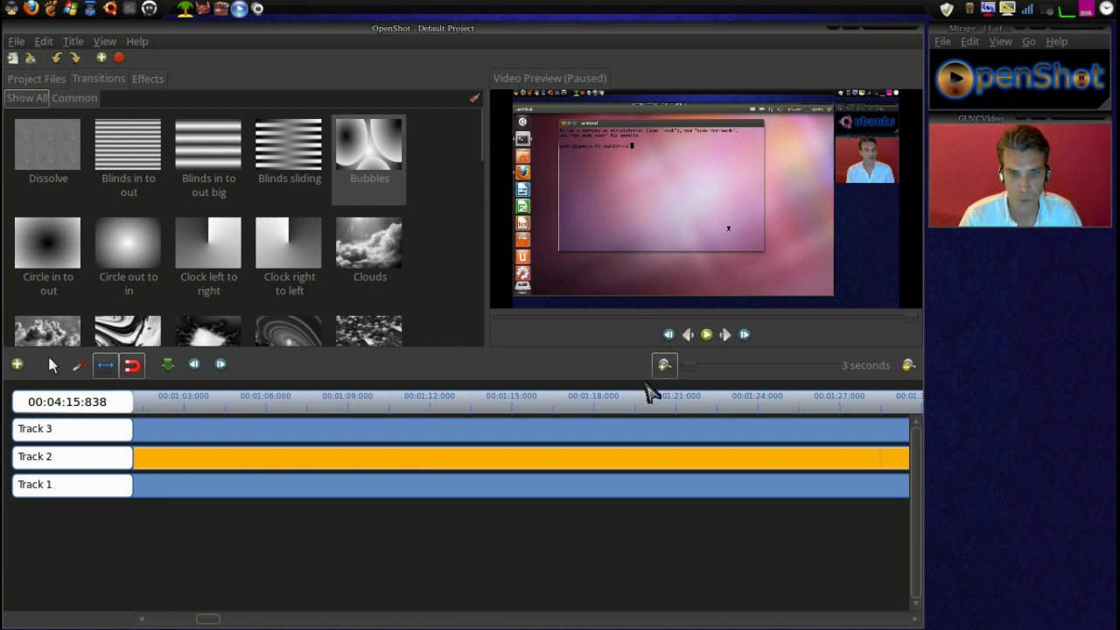
left_click_drag(234, 619, 760, 604)
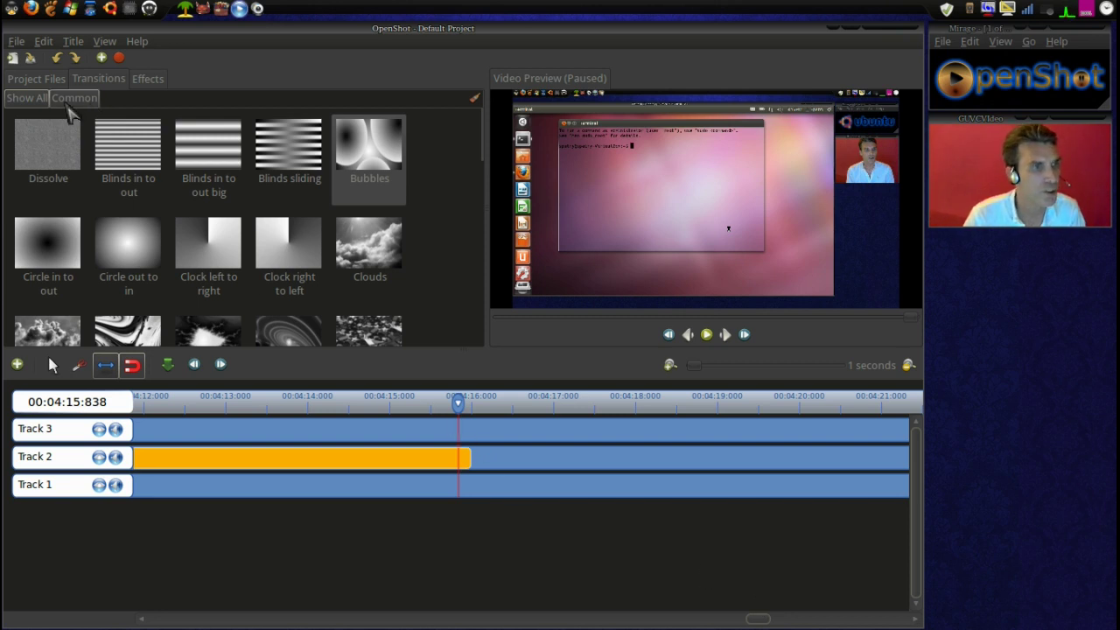
Drop 3.mkv onto Track 3 at the playhead and trim it to end at 00:05:09
left_click(21, 79)
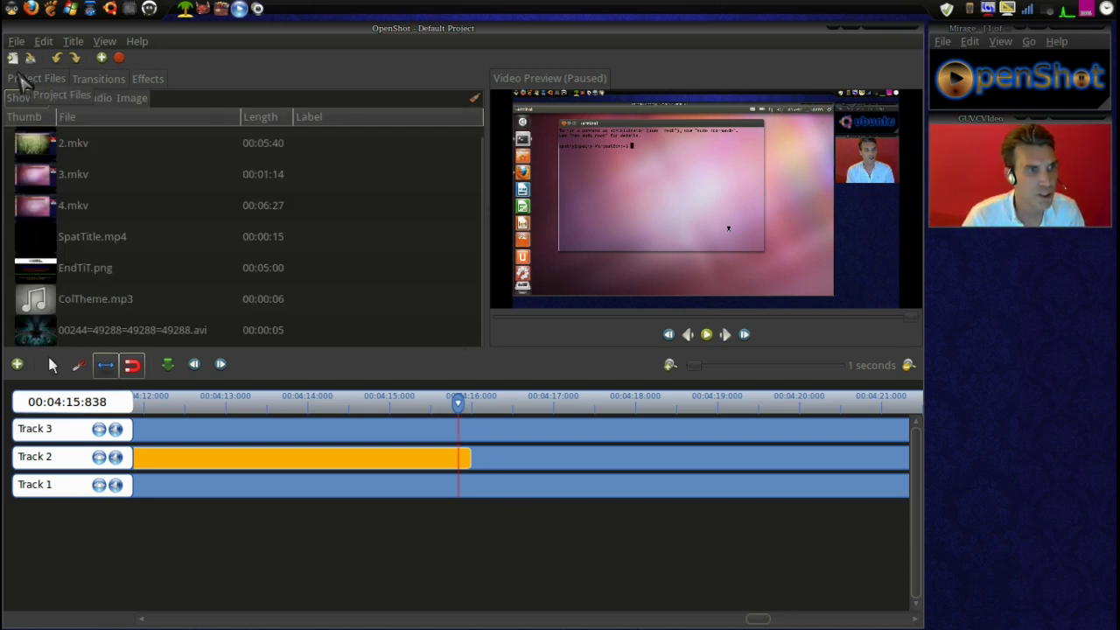
left_click_drag(32, 179, 495, 446)
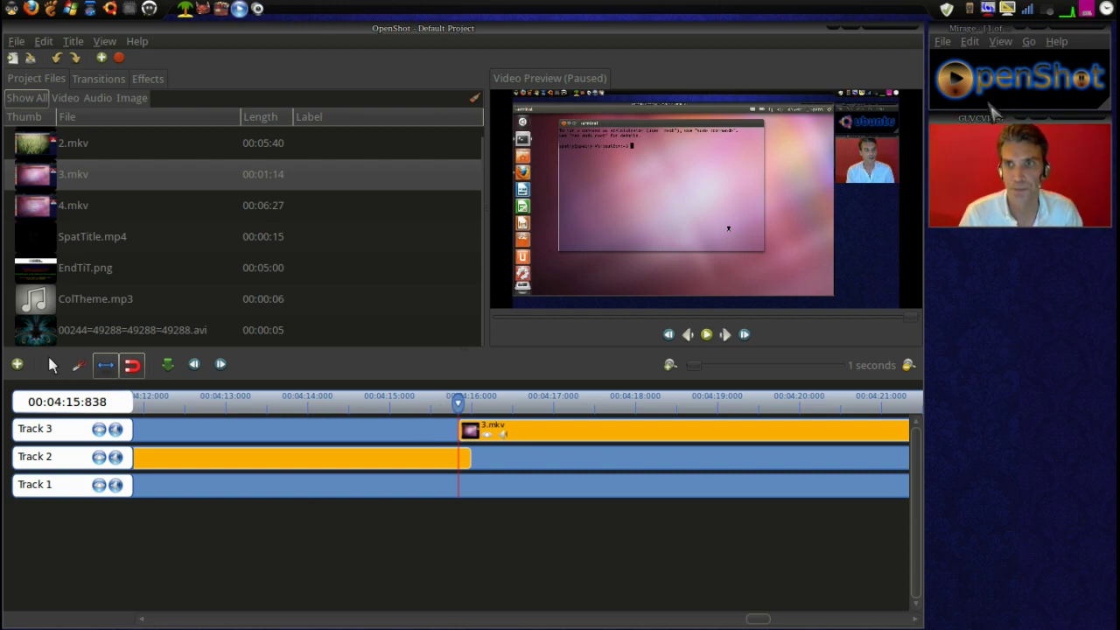
left_click(1048, 10)
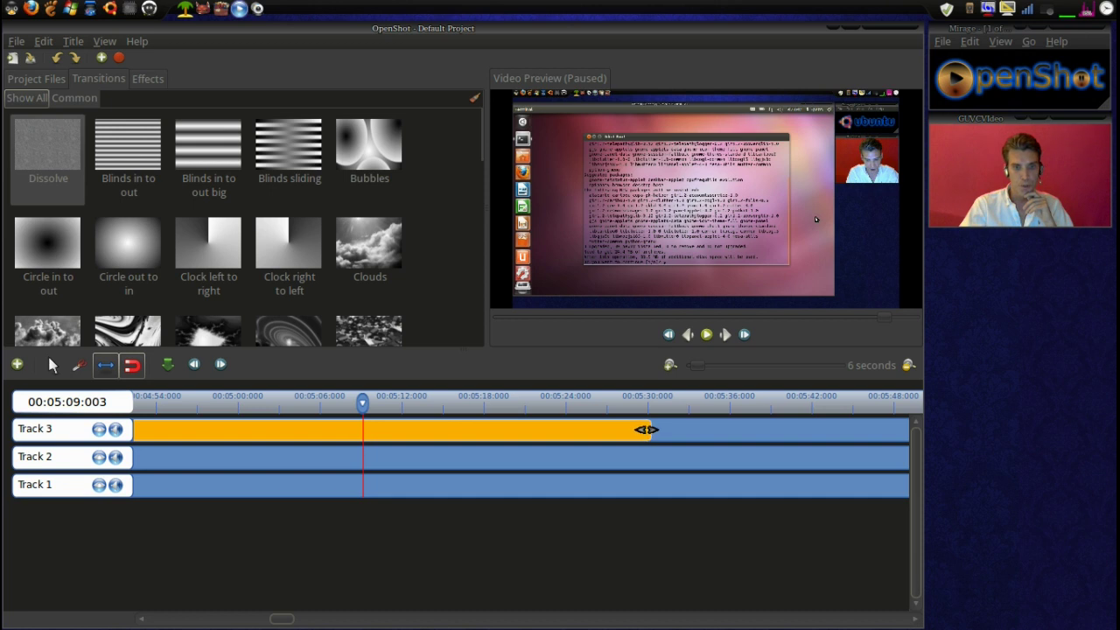
left_click_drag(650, 429, 366, 430)
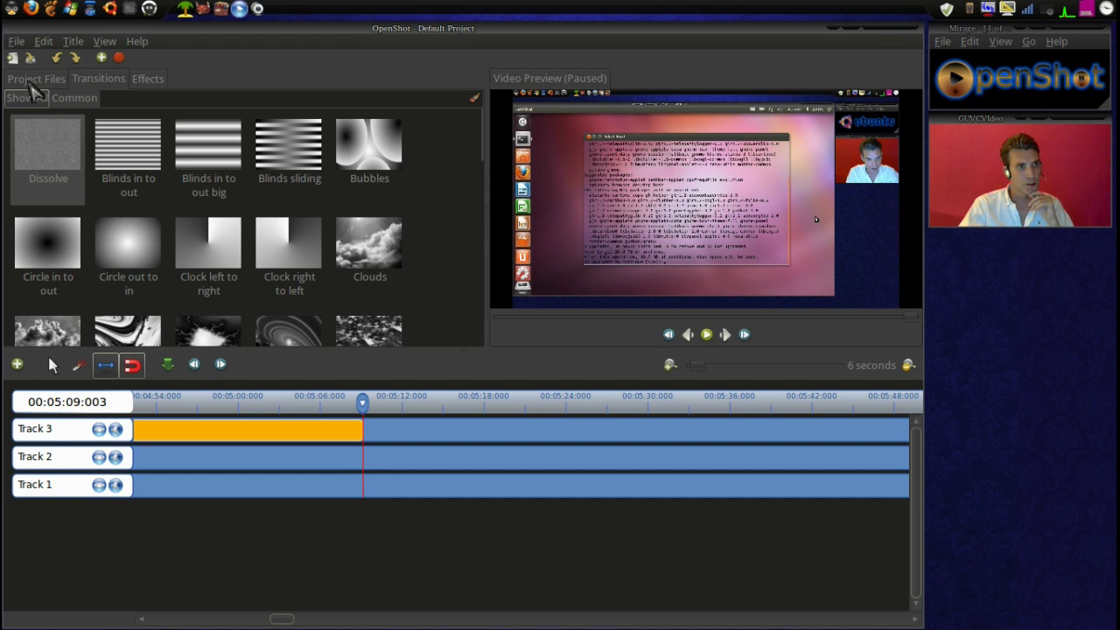
Zoom in and place 4.mkv on Track 2 right after the 3.mkv clip, running to 00:11:30
left_click(32, 79)
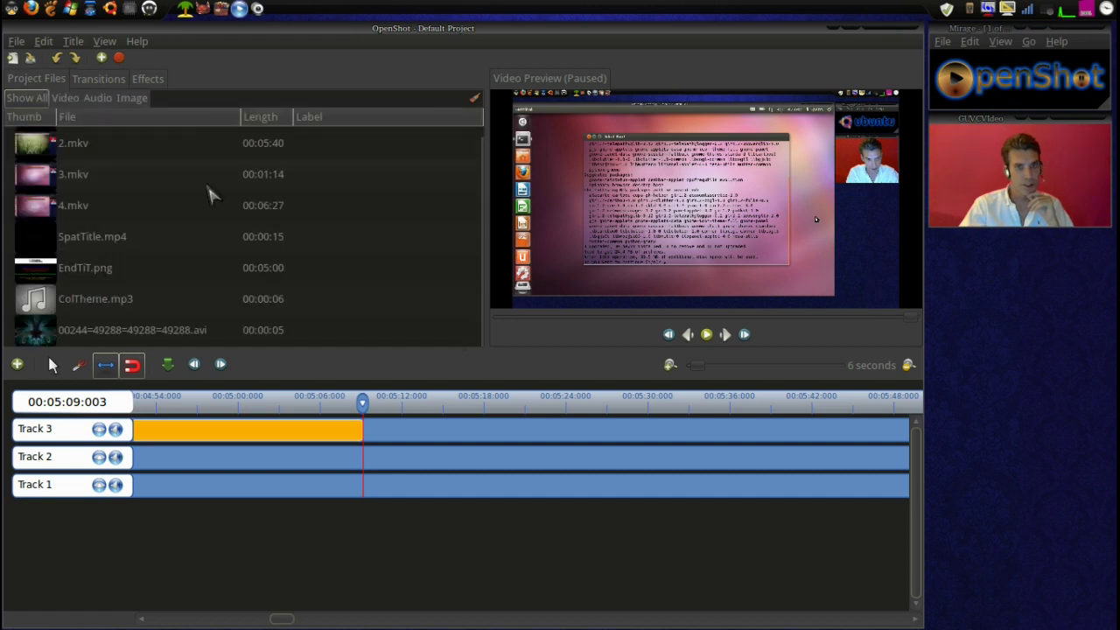
left_click(670, 366)
left_click(669, 365)
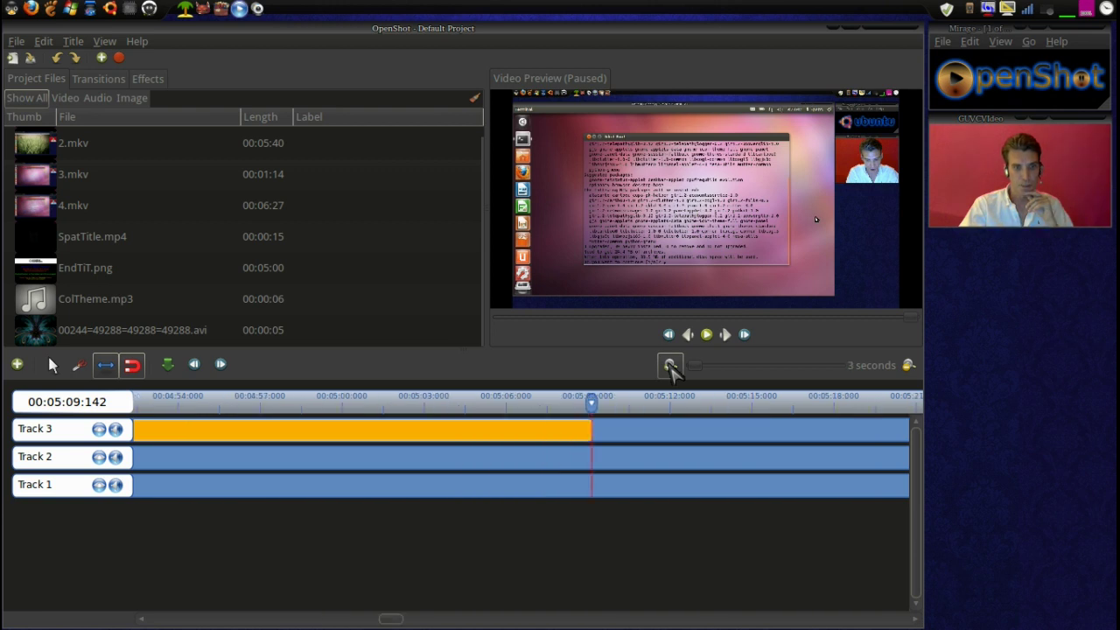
left_click(669, 365)
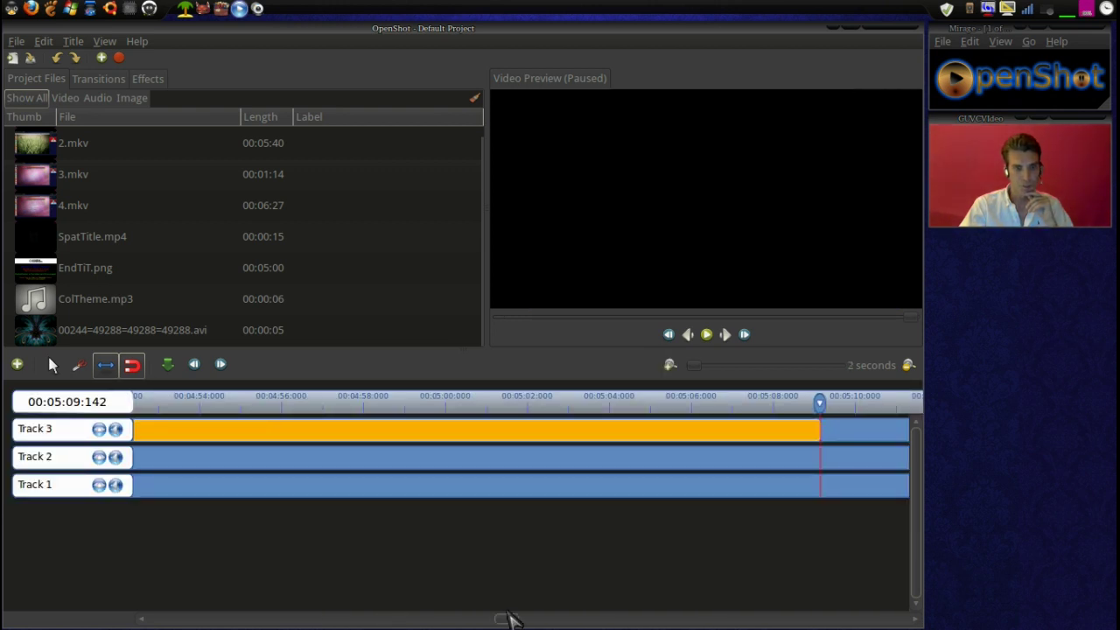
left_click_drag(510, 615, 528, 619)
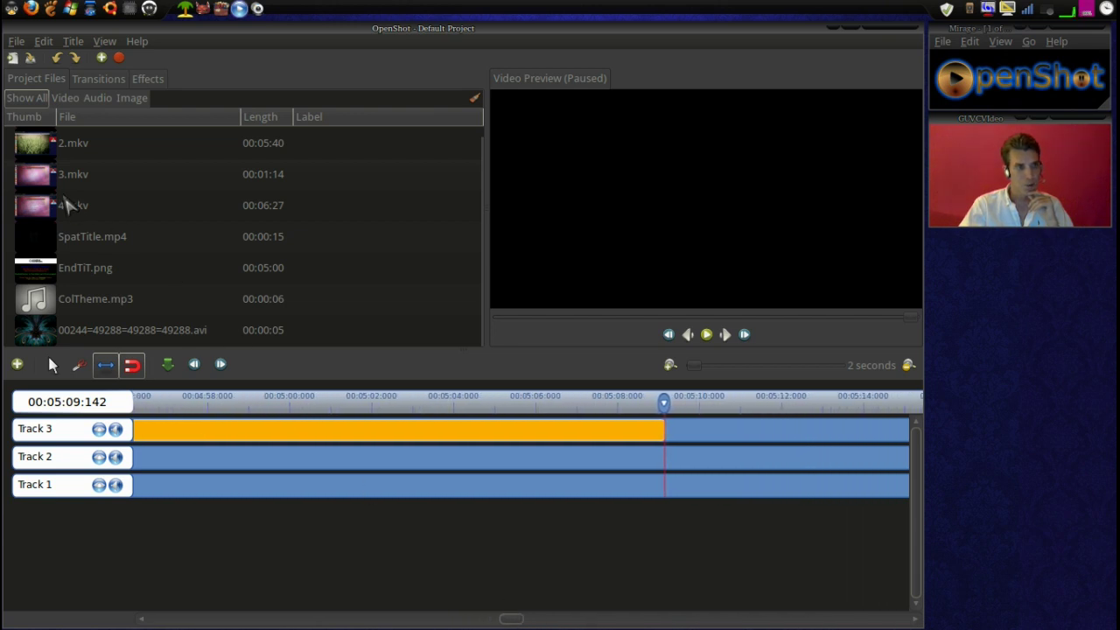
left_click_drag(54, 208, 685, 467)
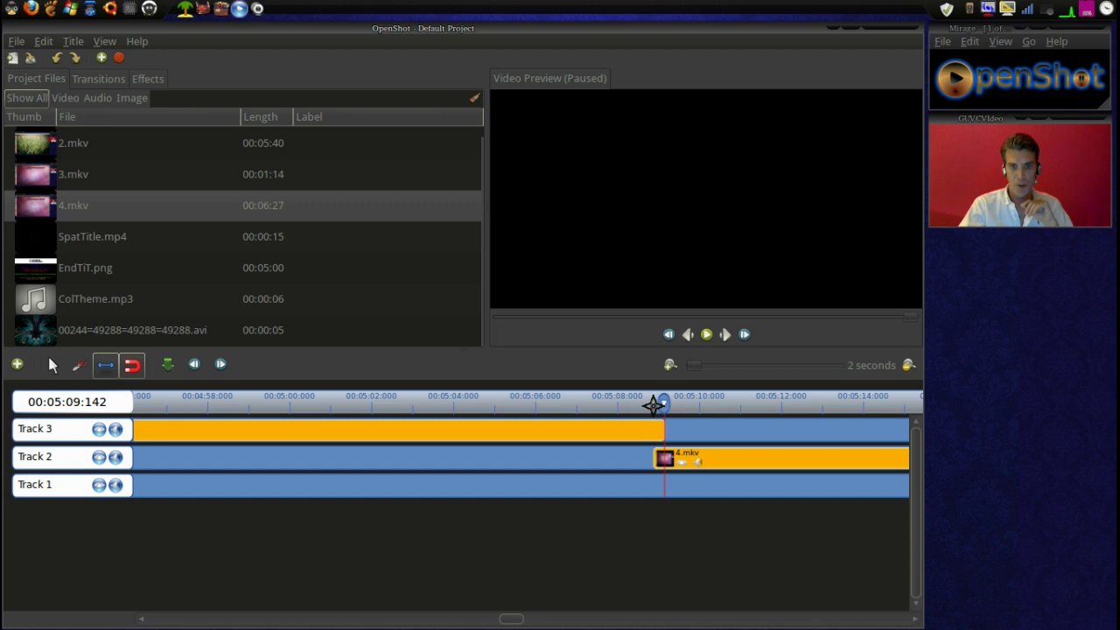
left_click_drag(640, 404, 653, 403)
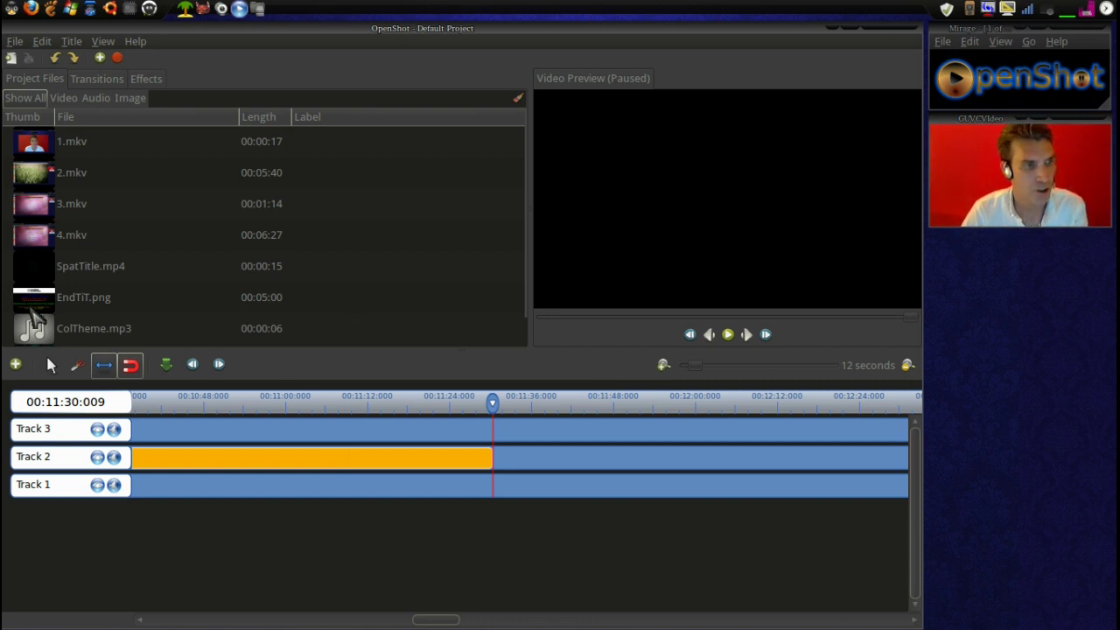
Place EndTiT.png on Track 3 and zoom the timeline to a 3-second scale
left_click_drag(35, 312, 525, 442)
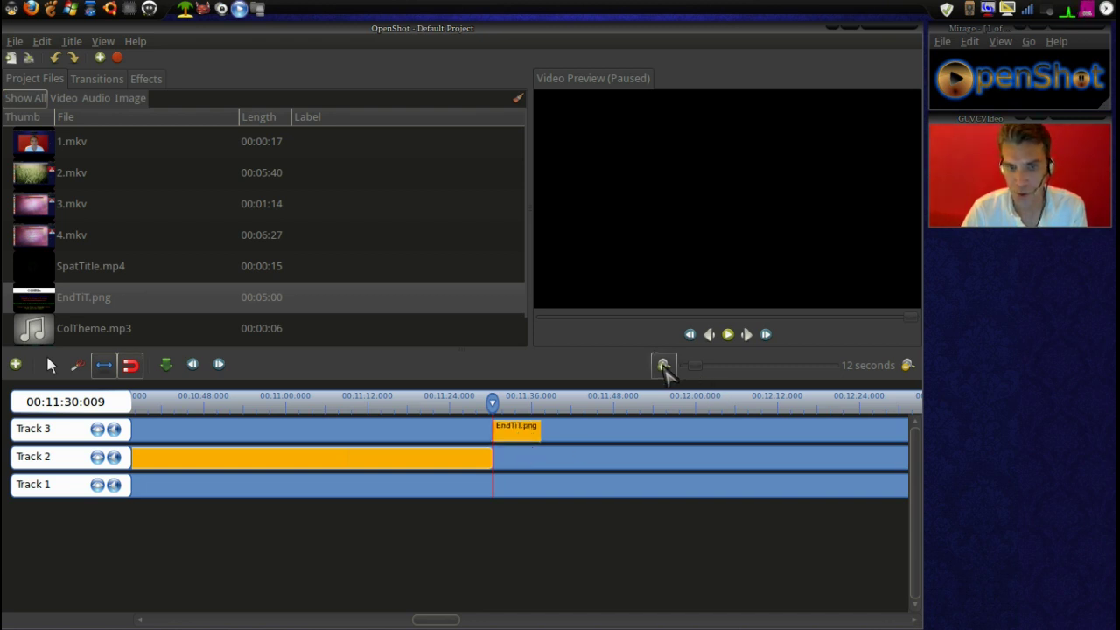
left_click(665, 366)
left_click(668, 366)
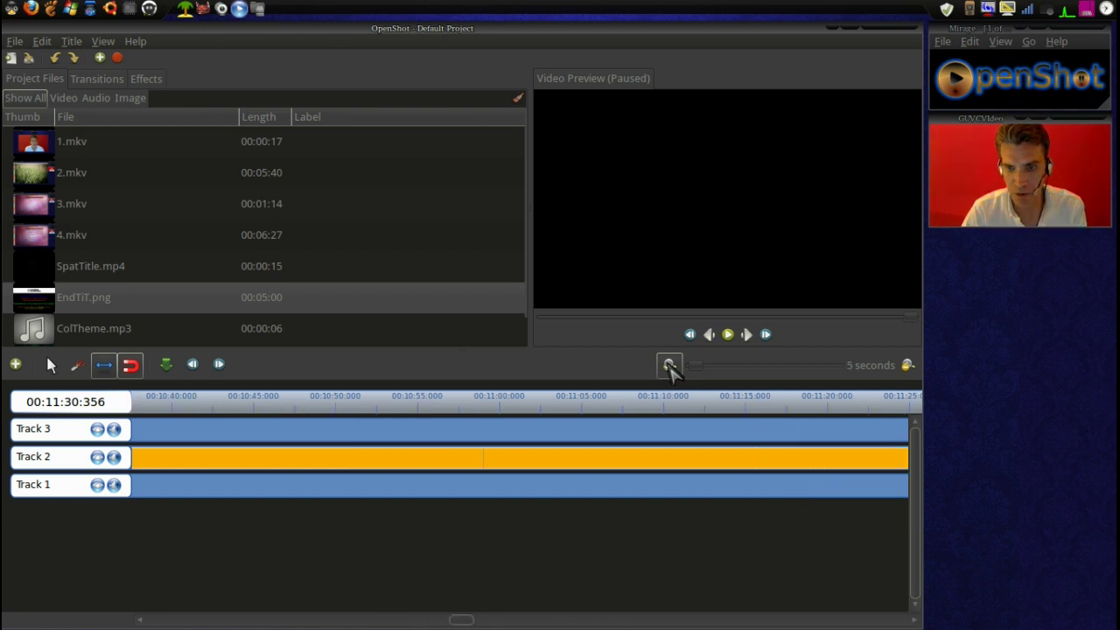
left_click_drag(467, 622, 492, 621)
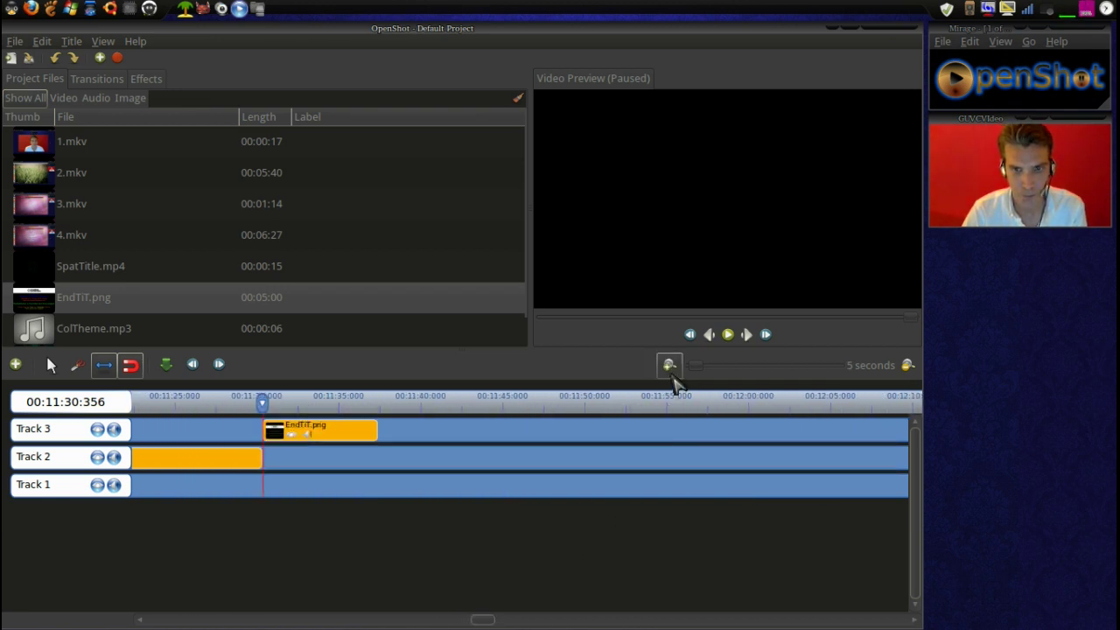
left_click(669, 366)
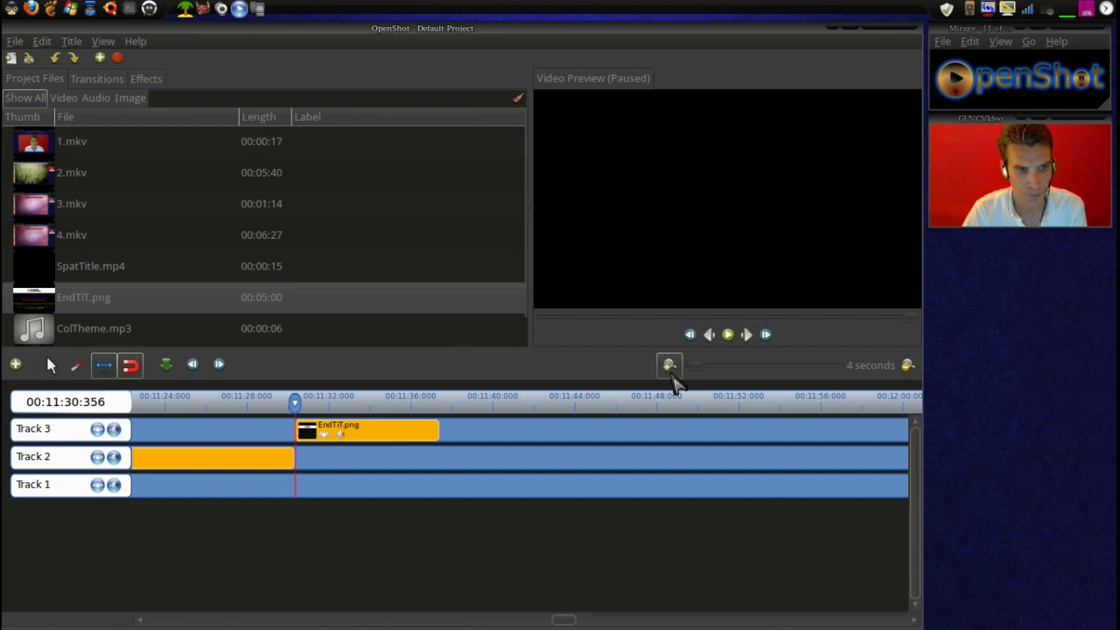
left_click(671, 374)
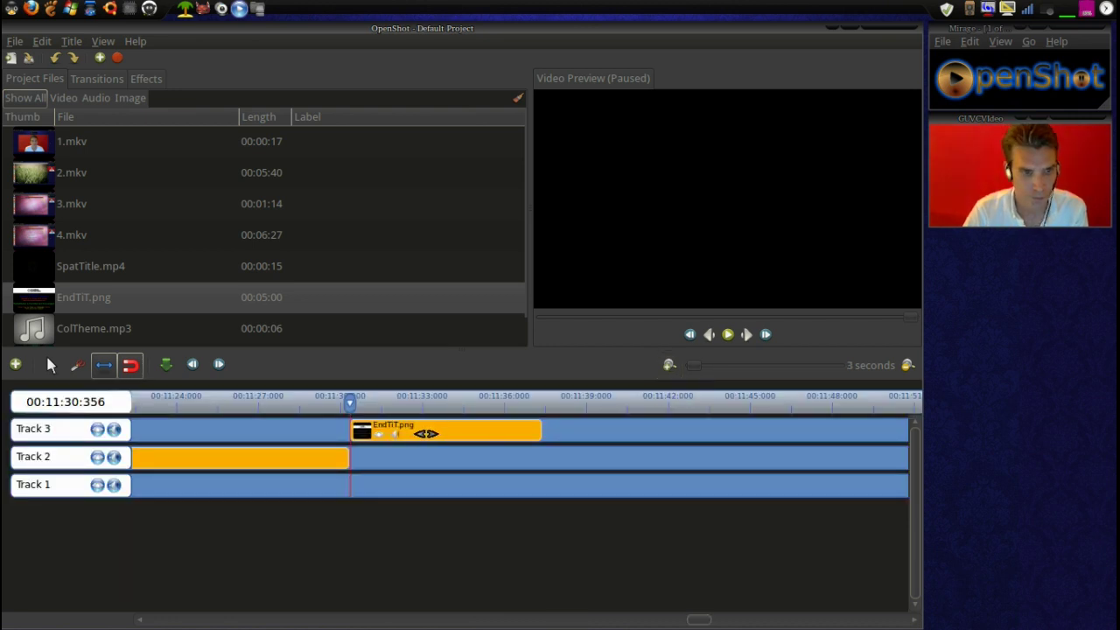
Move EndTiT.png to start where 4.mkv ends and stretch it to about 10.5 seconds
left_click(50, 366)
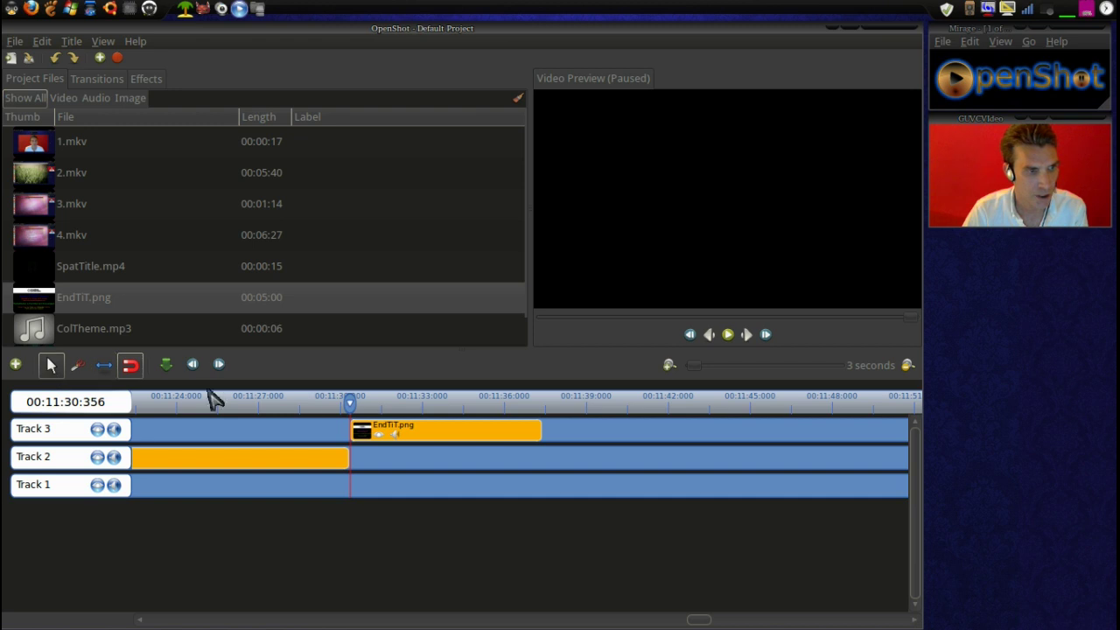
left_click_drag(425, 428, 408, 430)
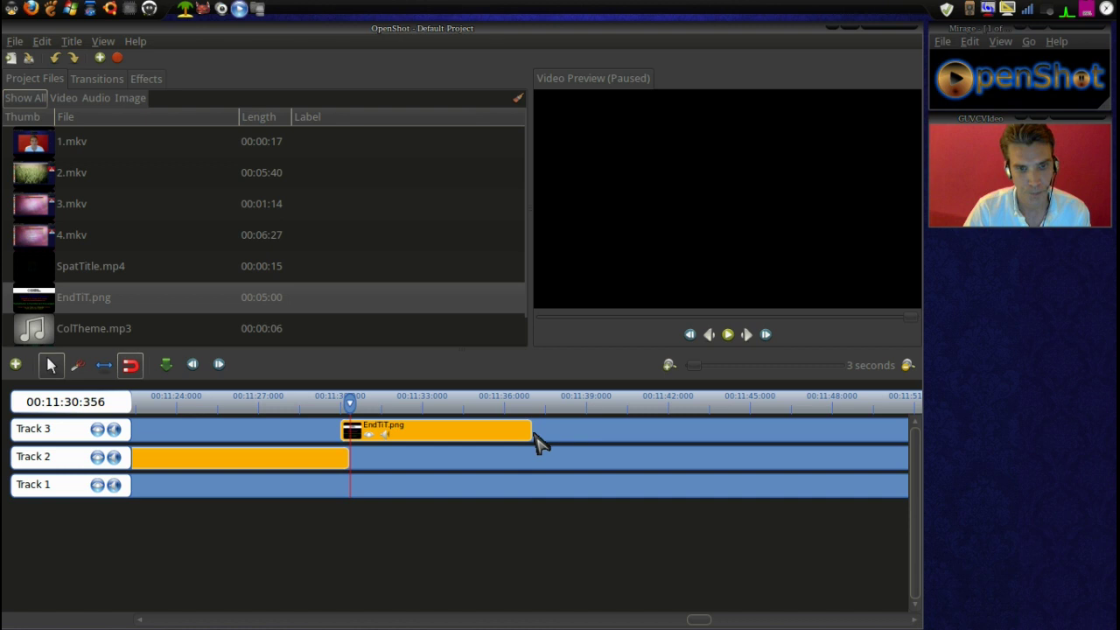
left_click(104, 364)
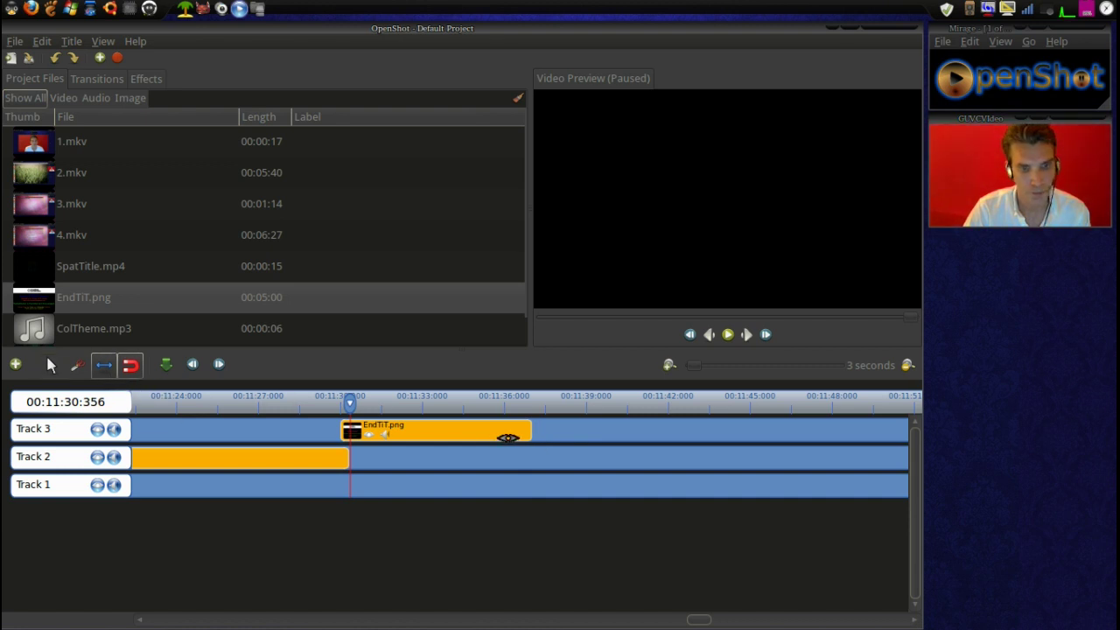
left_click_drag(534, 434, 622, 428)
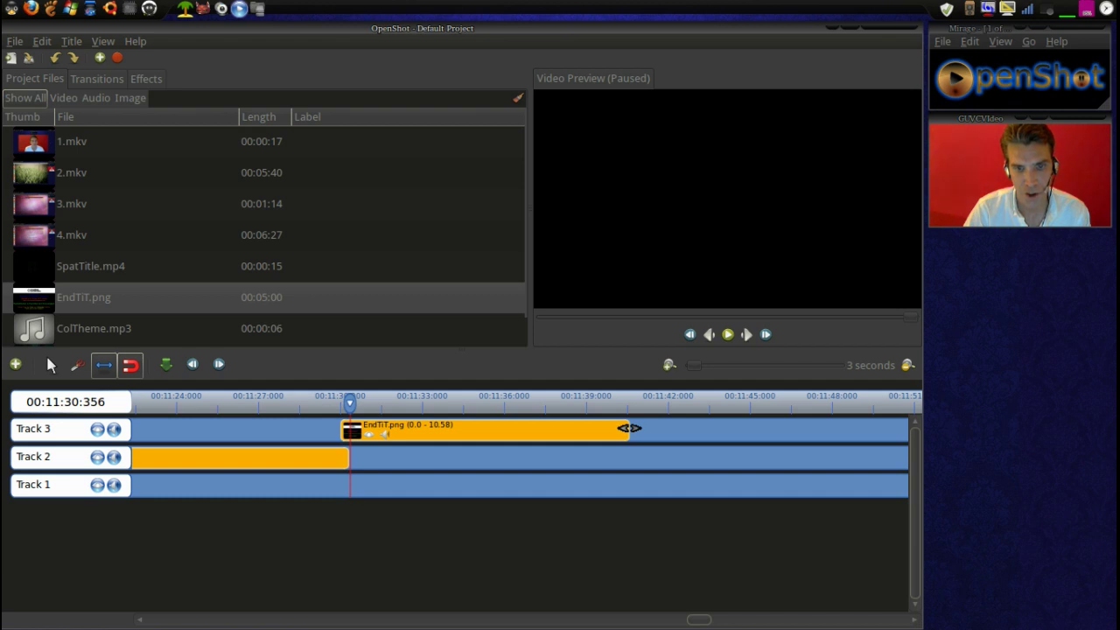
left_click_drag(629, 428, 630, 428)
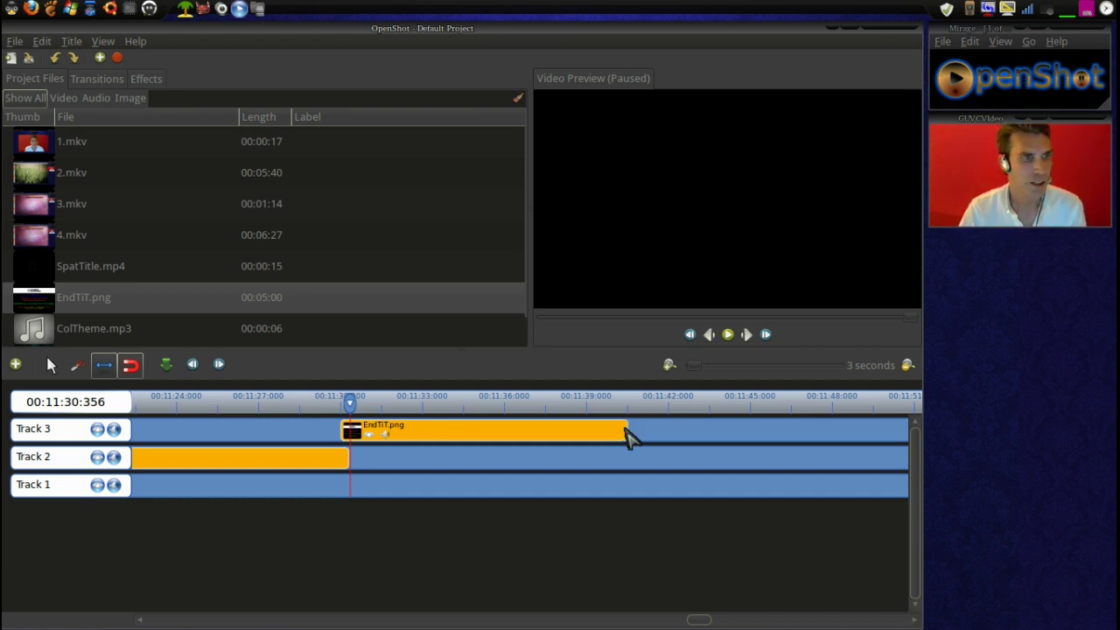
Save the project from the File menu
left_click(13, 43)
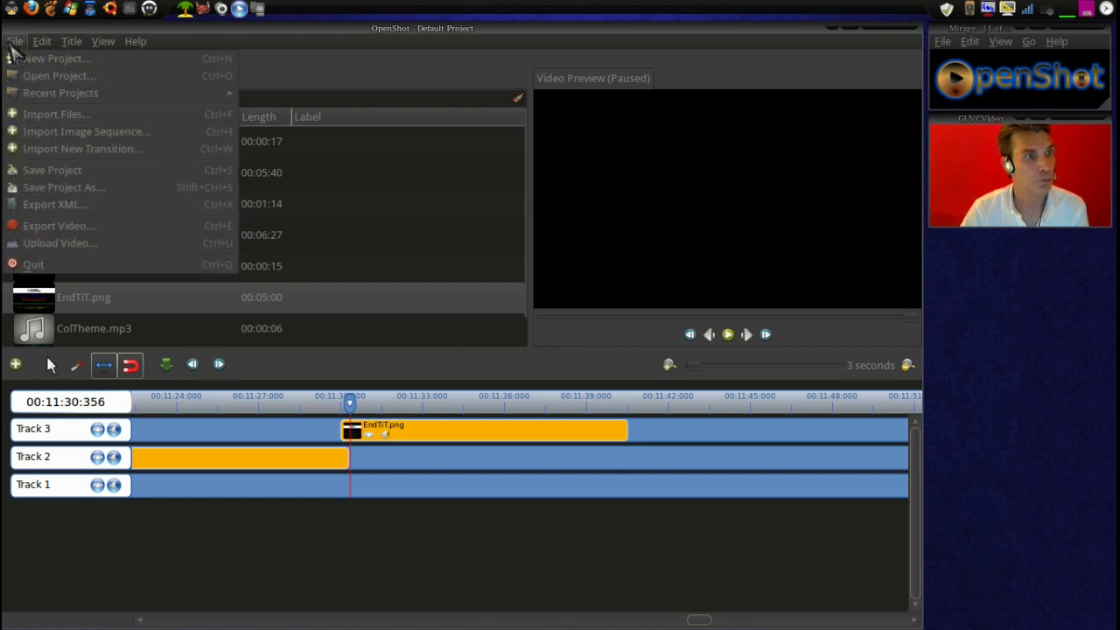
left_click(69, 173)
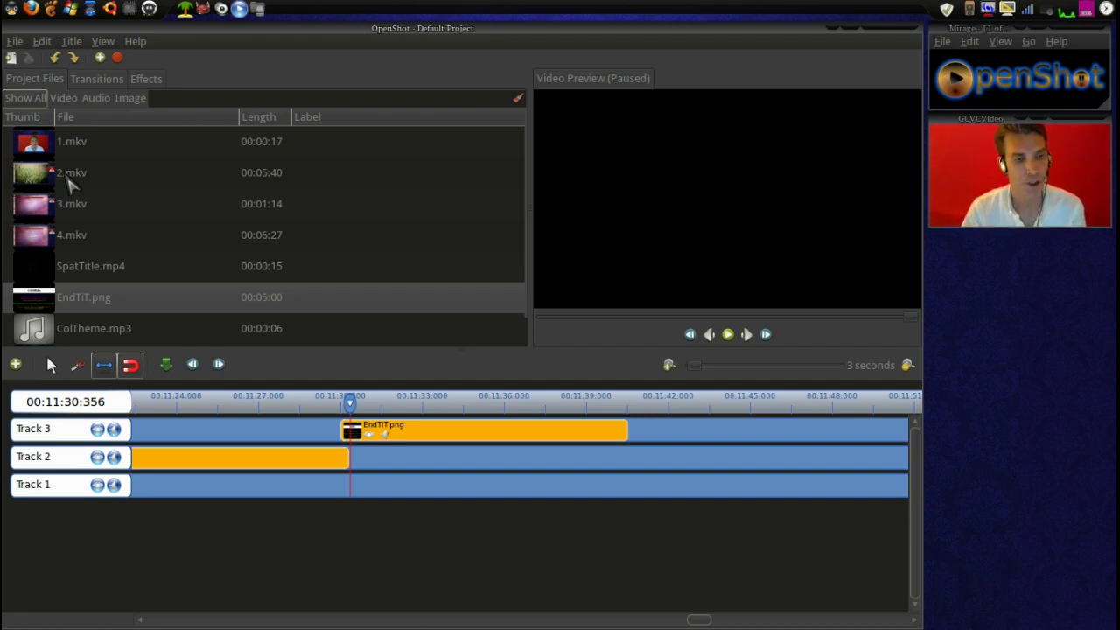
Add the Old Film effect to the EndTiT.png clip in its Clip Properties
right_click(497, 428)
left_click(533, 374)
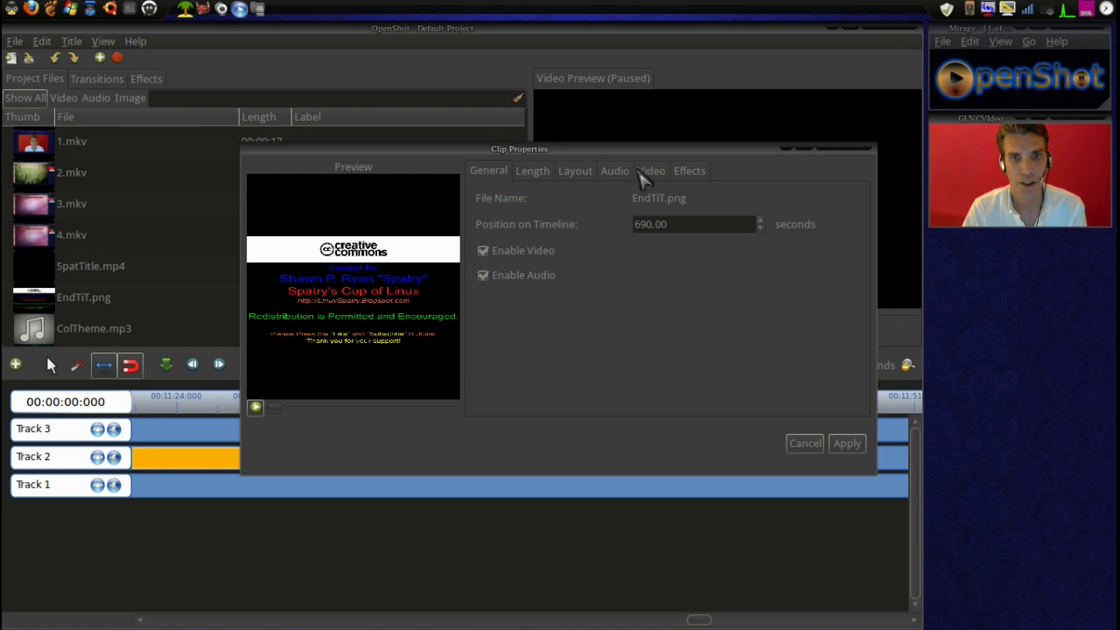
left_click(690, 172)
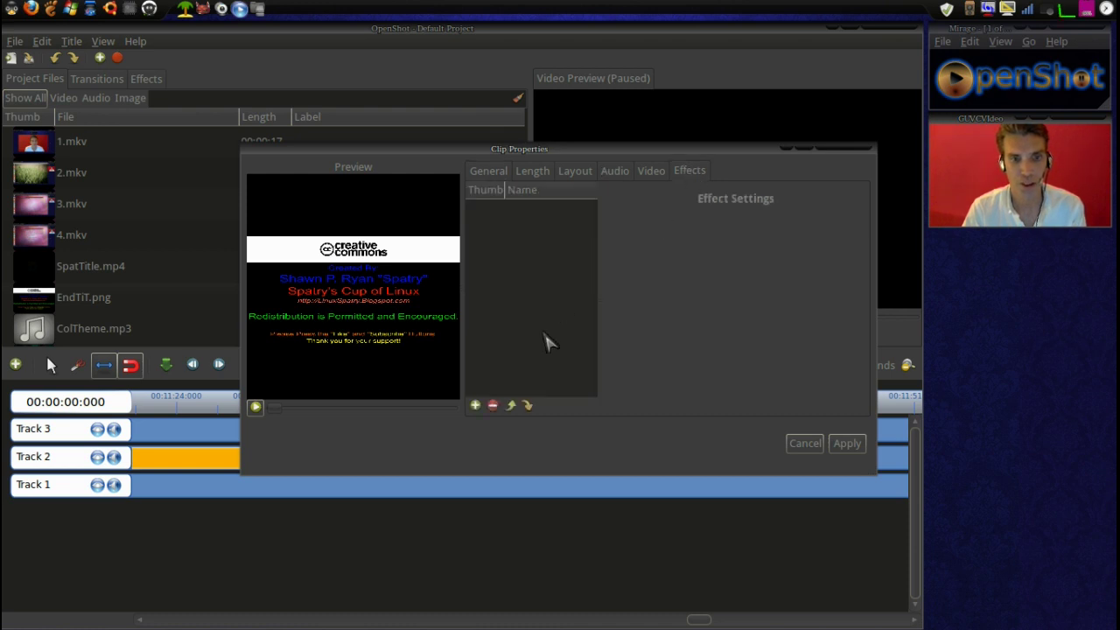
left_click(475, 406)
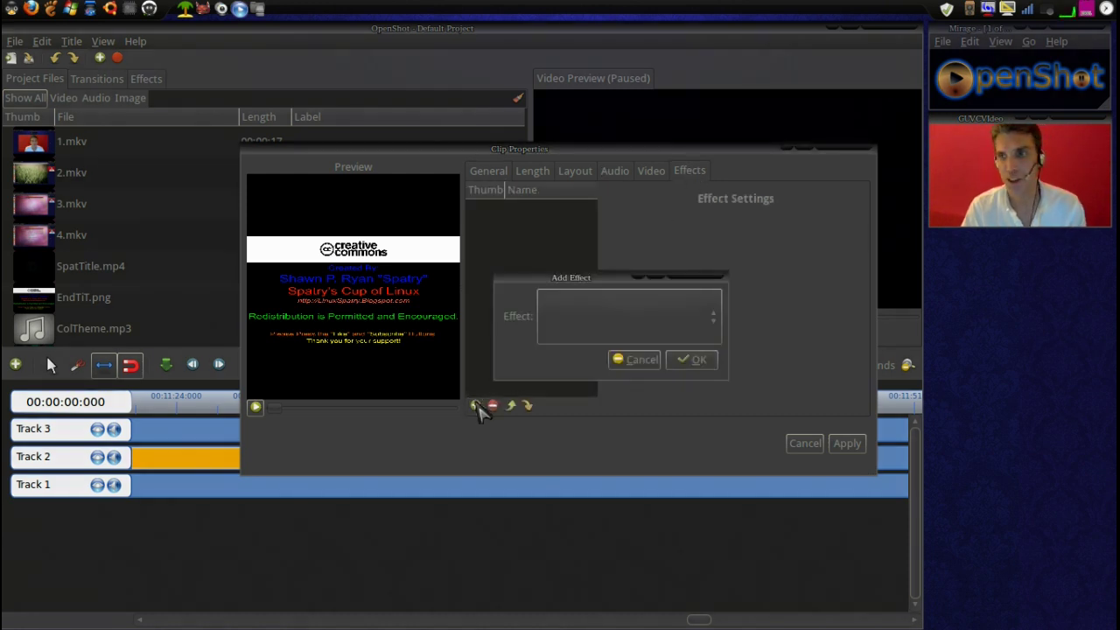
left_click(683, 325)
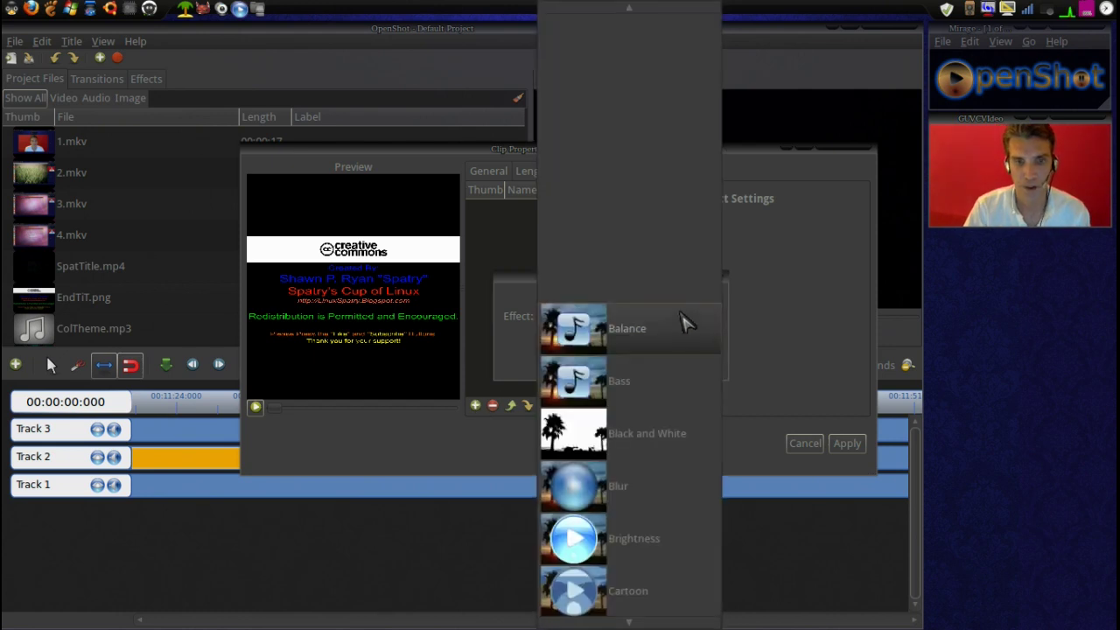
scroll(658, 406, "down", 5)
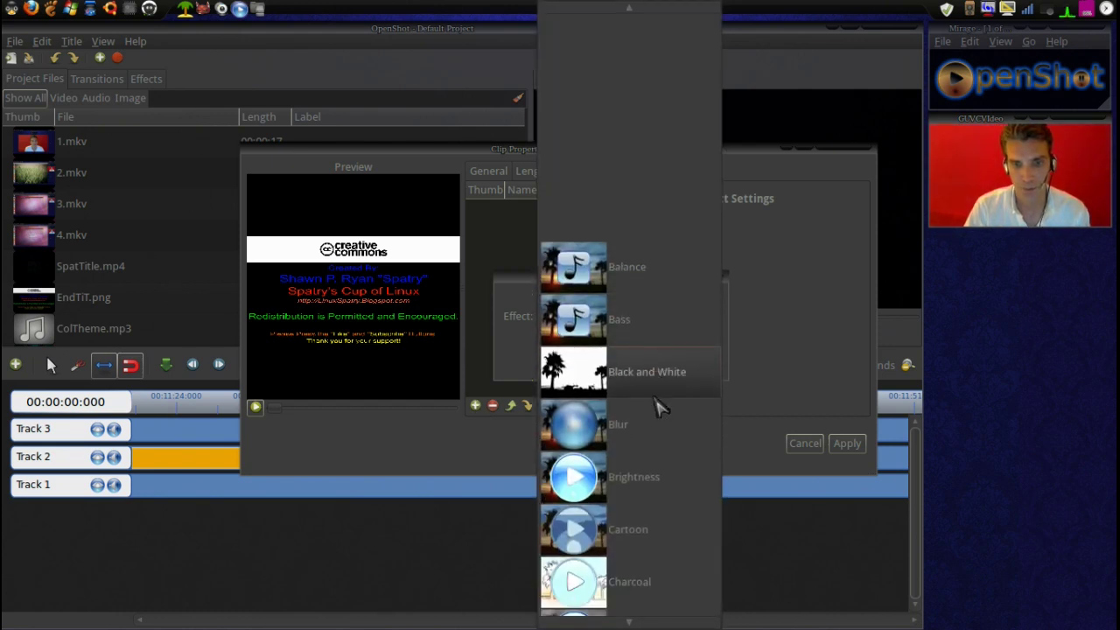
scroll(658, 405, "down", 4)
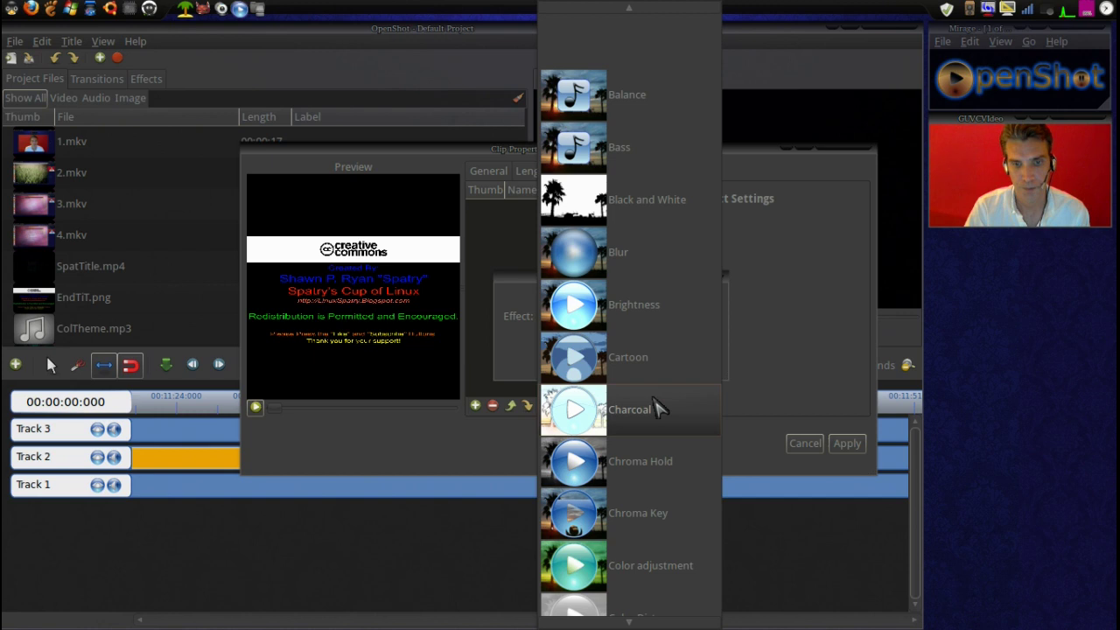
scroll(658, 408, "down", 8)
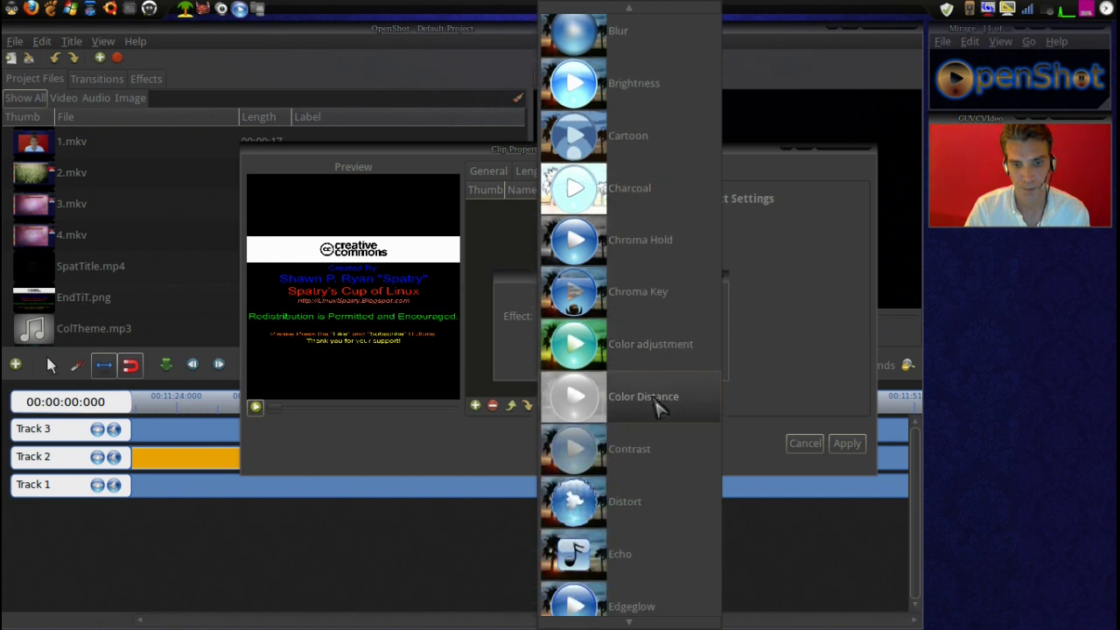
scroll(658, 408, "down", 12)
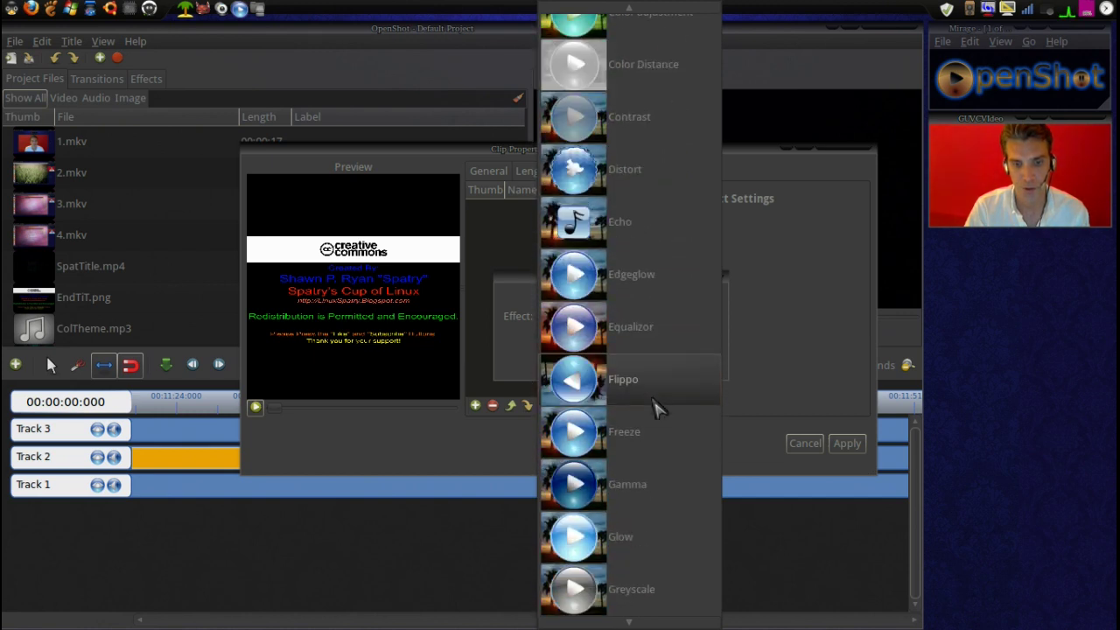
scroll(658, 408, "down", 10)
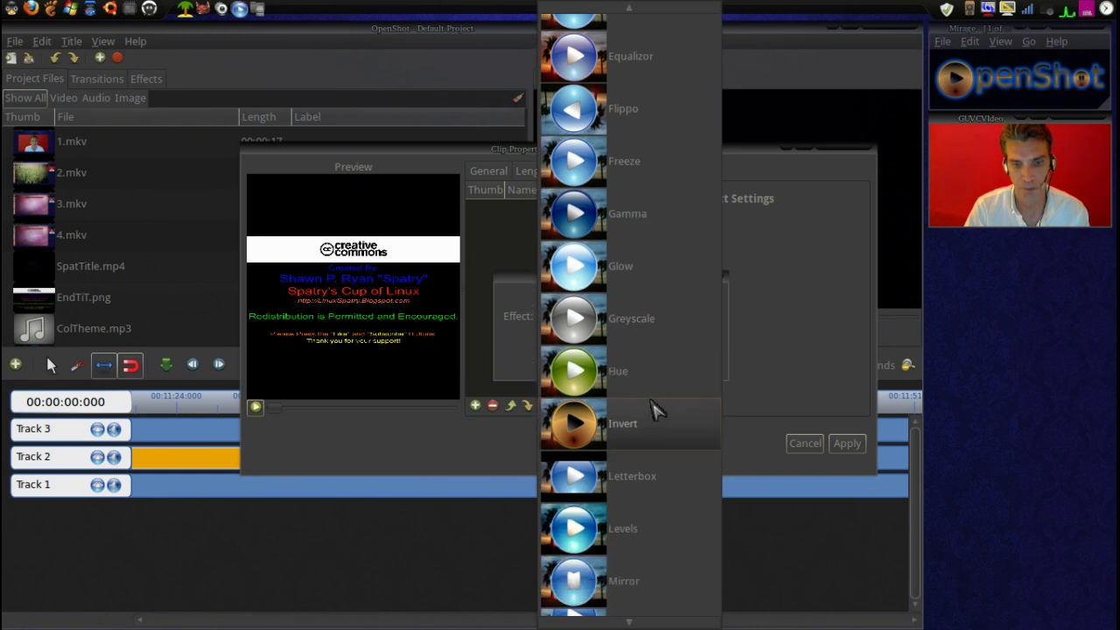
scroll(658, 408, "down", 5)
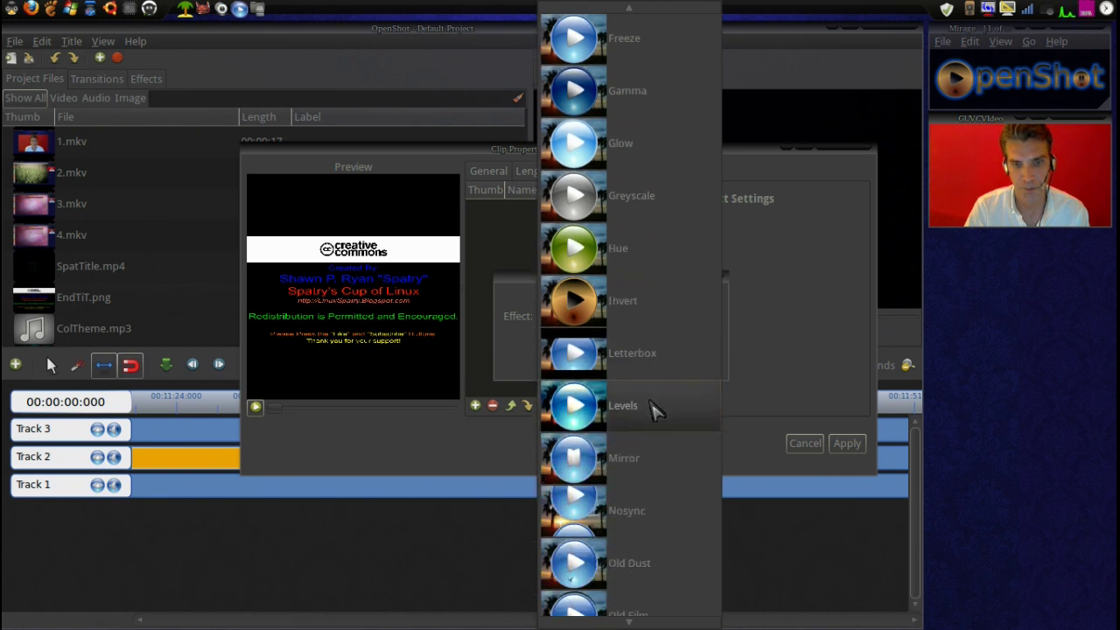
scroll(656, 410, "down", 9)
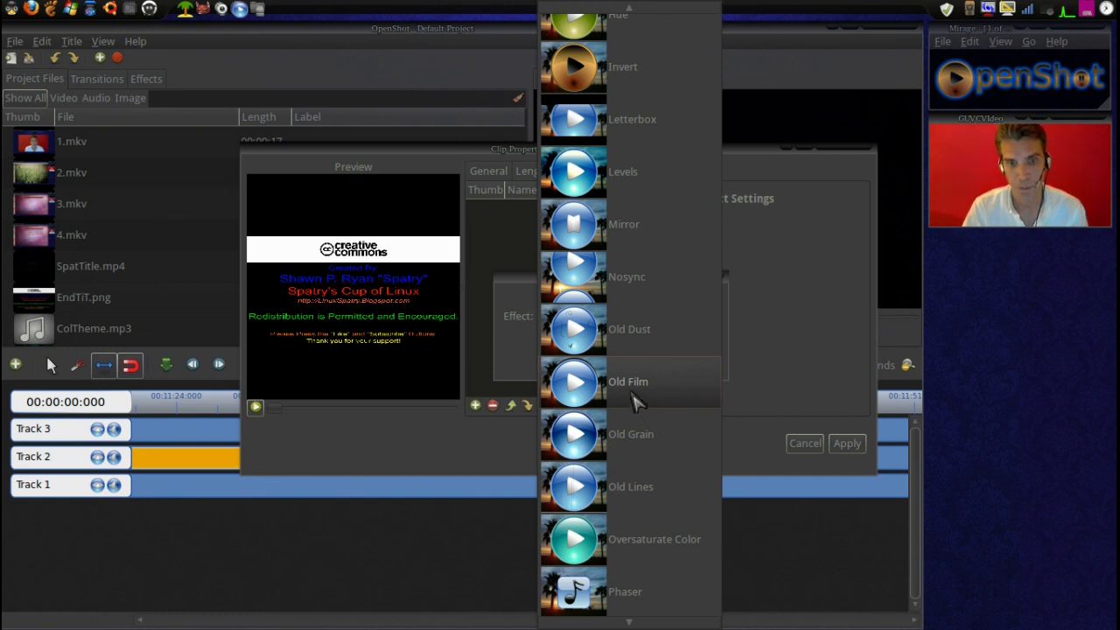
left_click(636, 396)
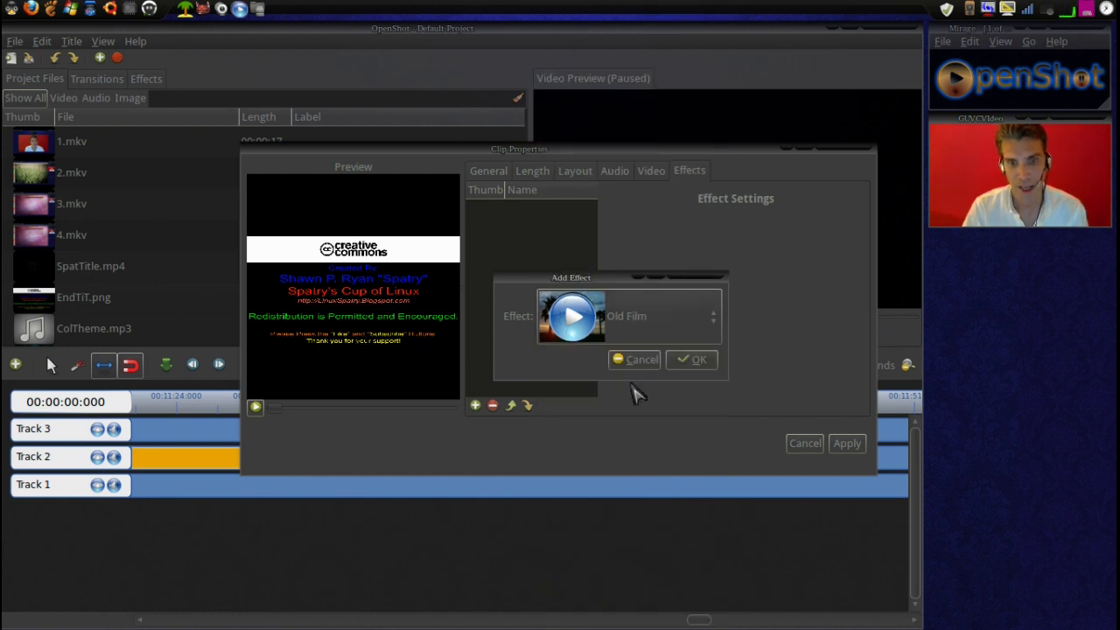
left_click(688, 363)
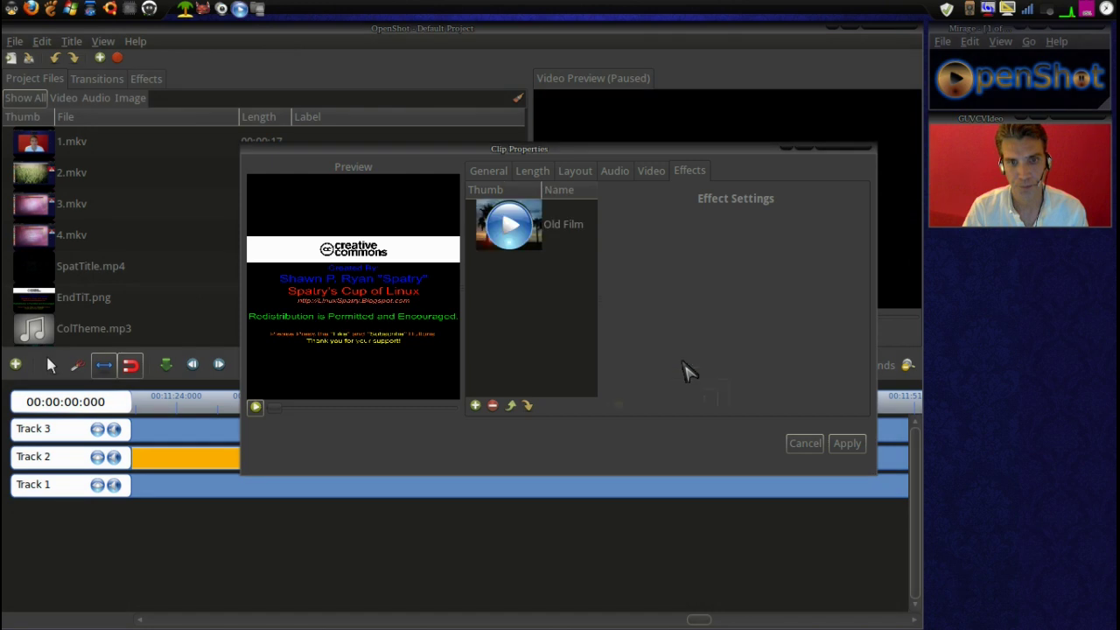
Show the Old Film settings (Delta 14, Every 20) and play the clip preview
left_click(516, 235)
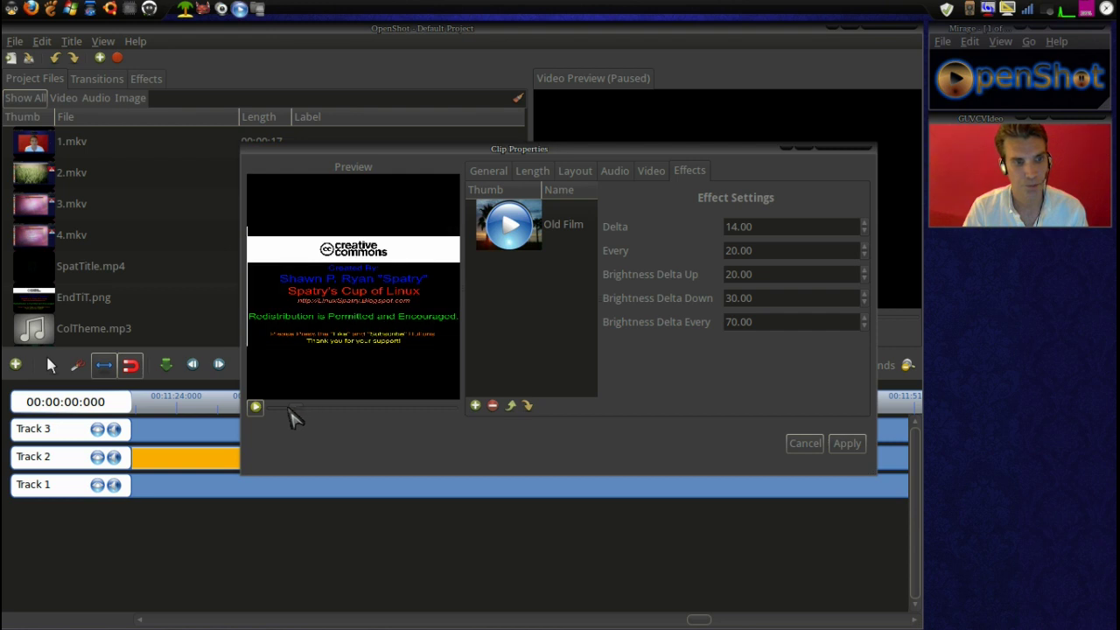
left_click(255, 407)
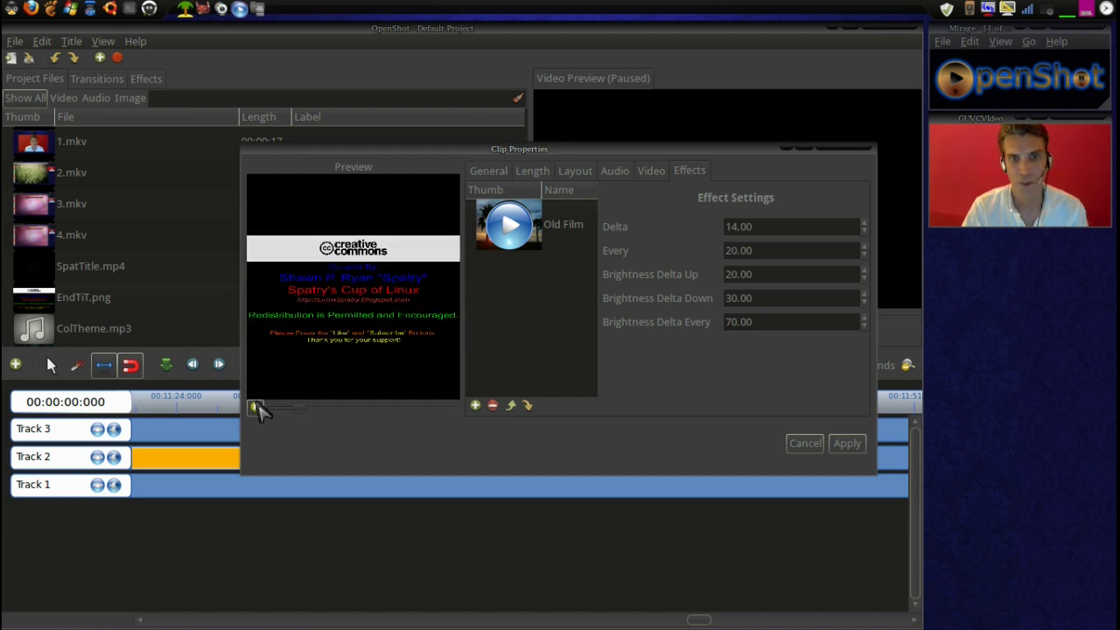
left_click(257, 408)
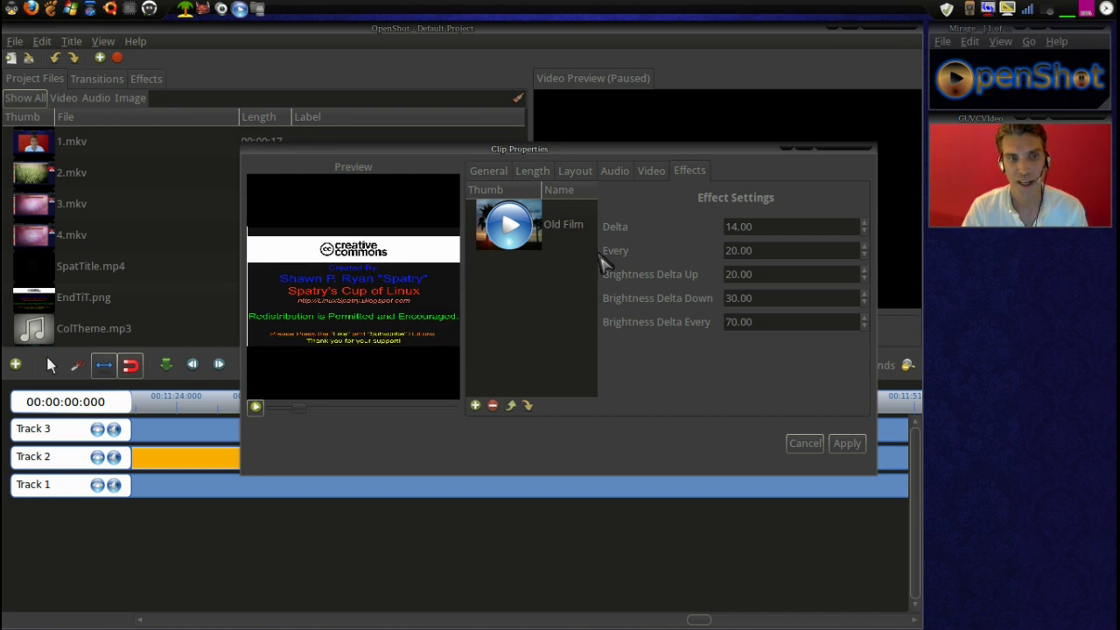
Add Old Grain (Noise 40, Contrast 160, Brightness 70) to the end-title clip and preview it
left_click(477, 407)
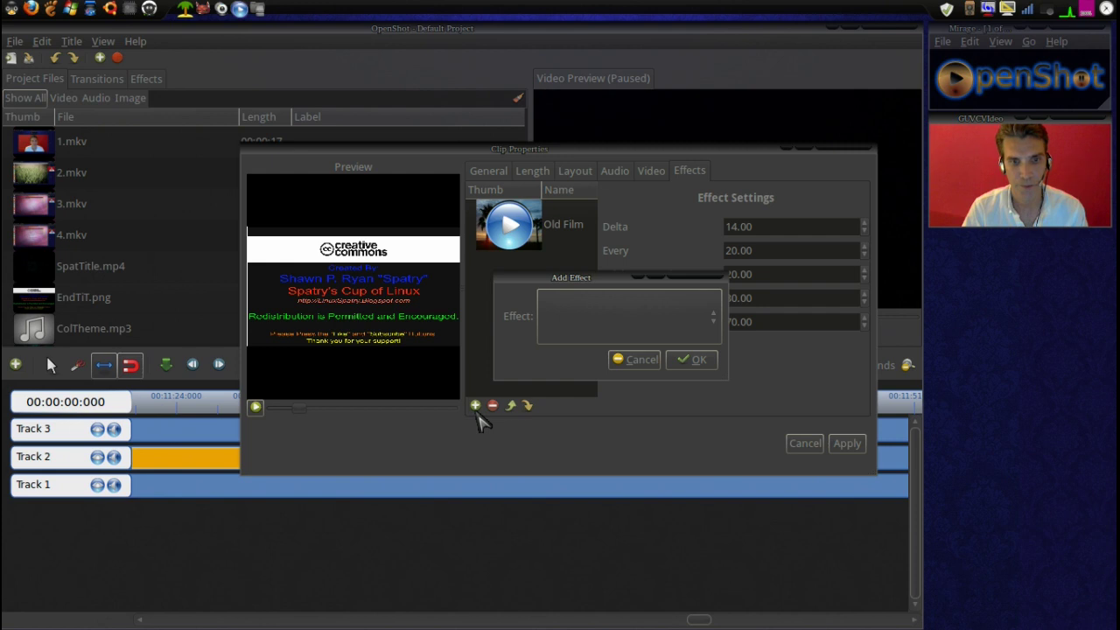
left_click(707, 330)
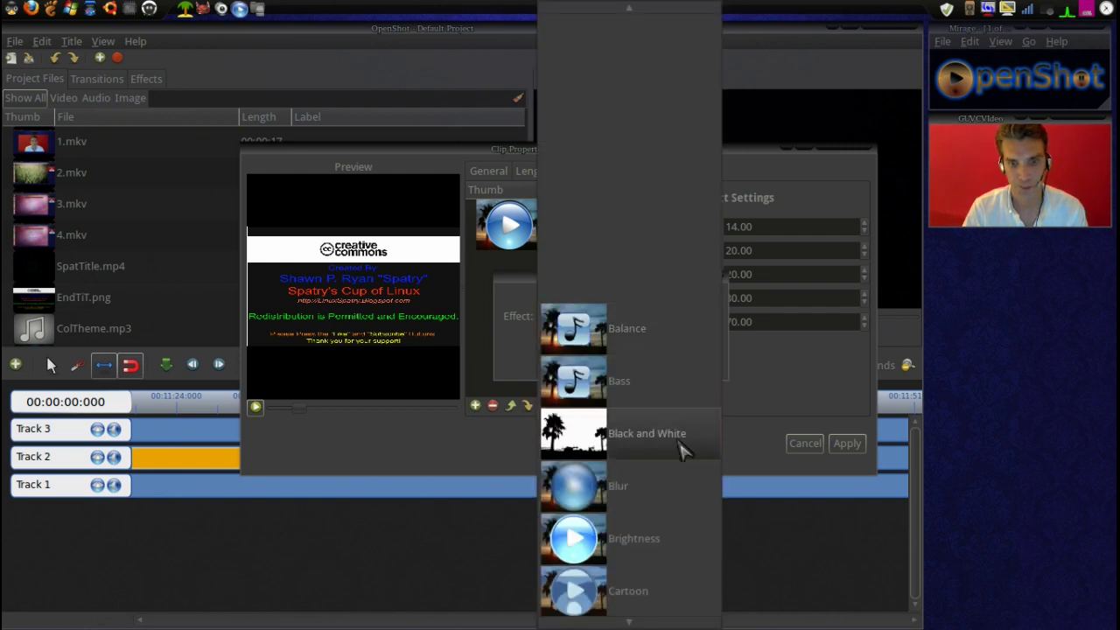
scroll(682, 455, "down", 6)
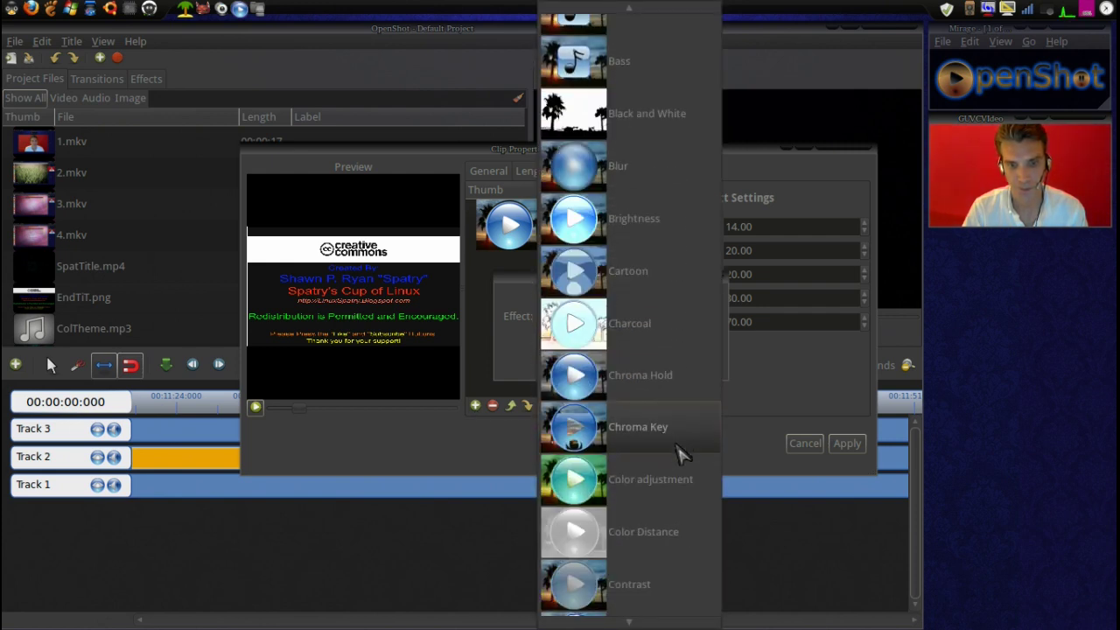
scroll(682, 455, "down", 8)
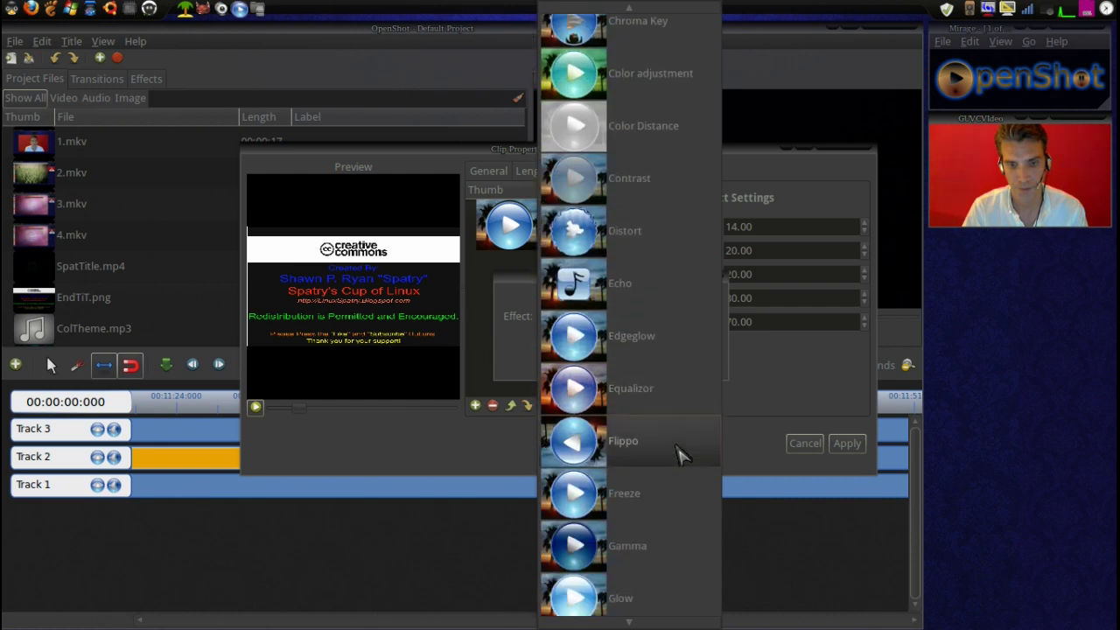
scroll(683, 455, "down", 8)
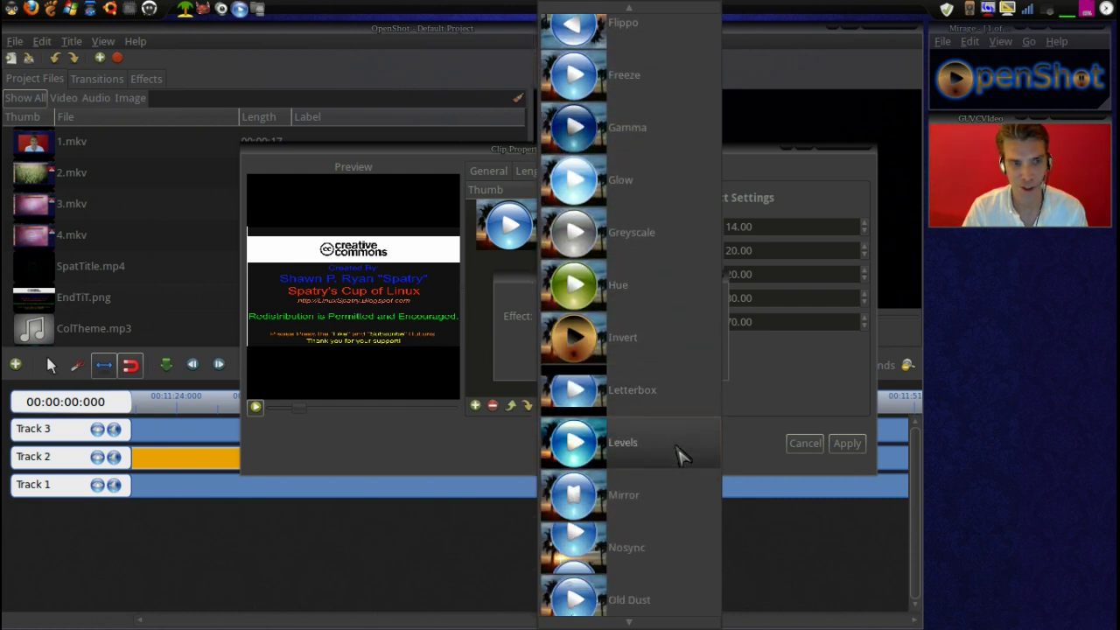
scroll(683, 455, "down", 4)
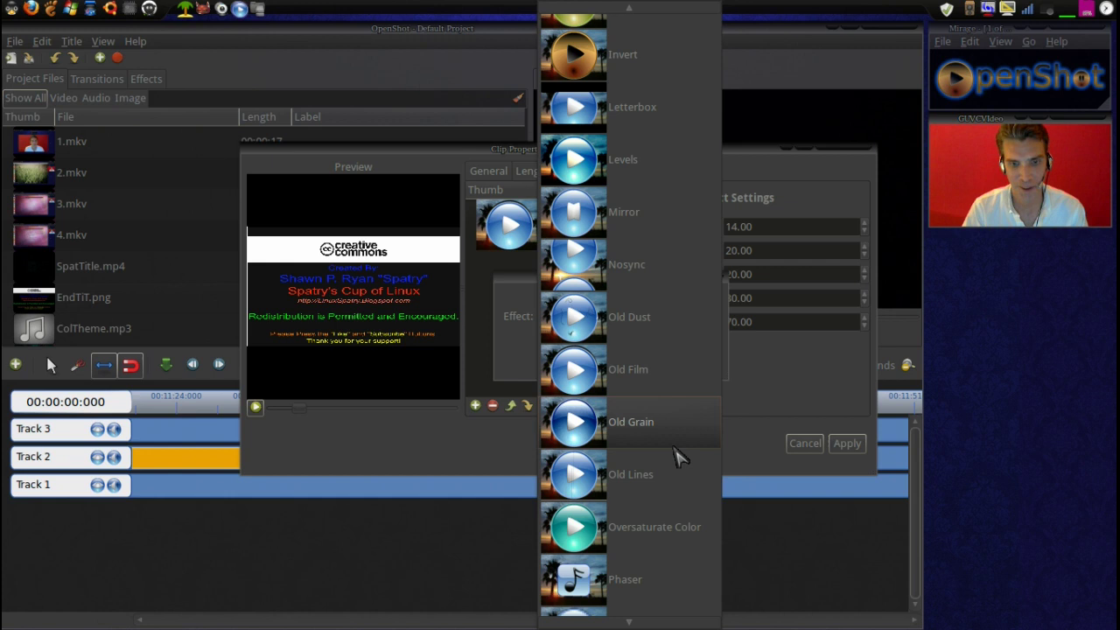
left_click(584, 428)
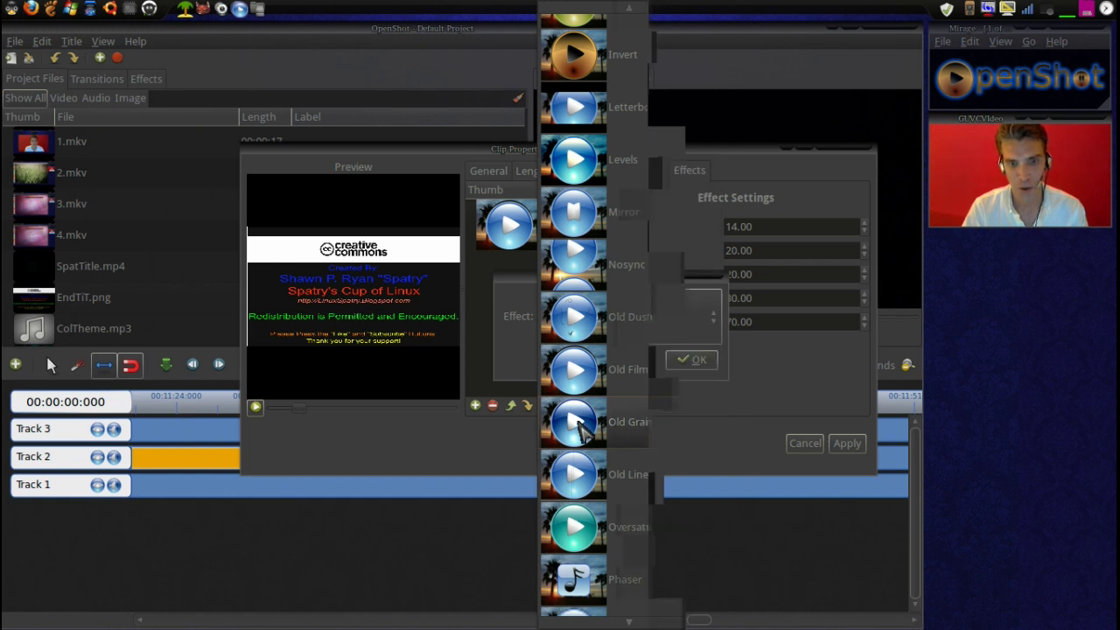
left_click(691, 360)
left_click(547, 287)
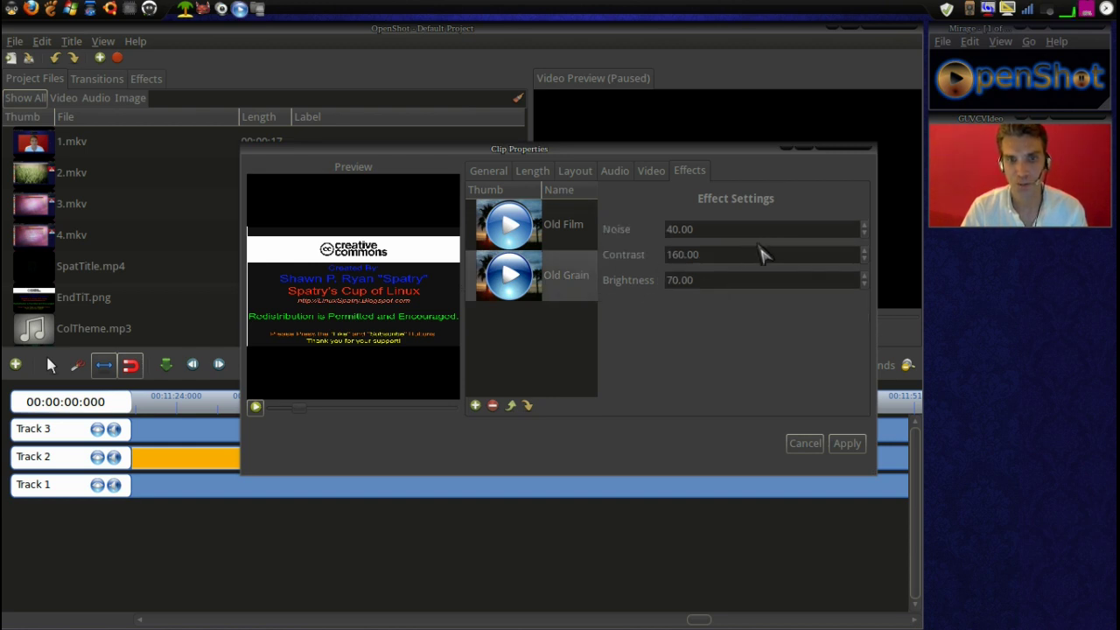
left_click(255, 407)
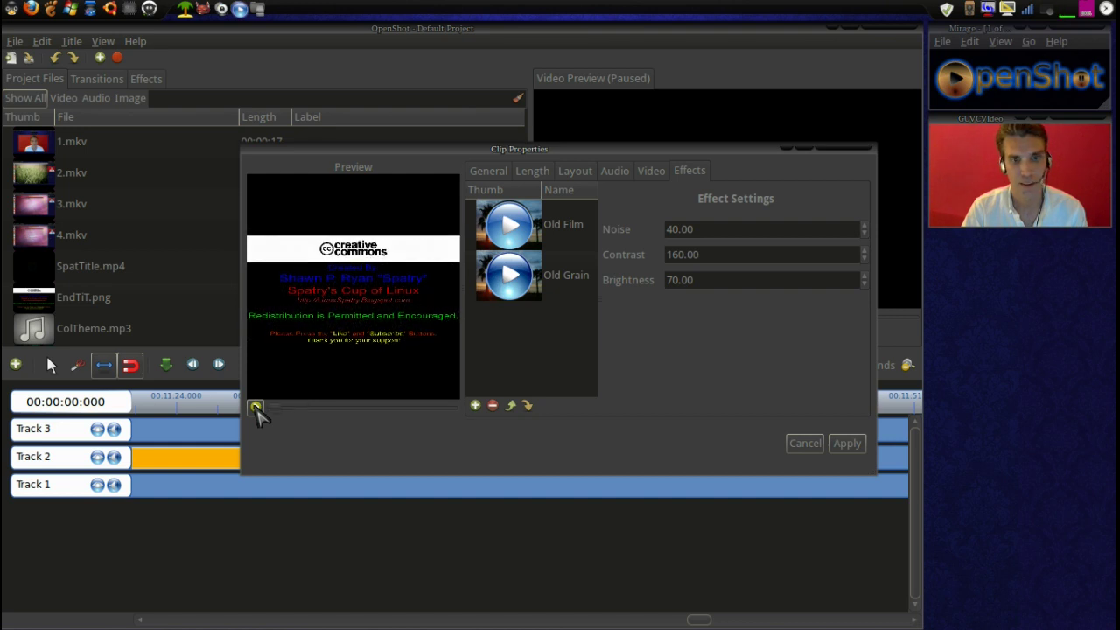
Add Old Lines (Width 2, Number 5, Darker 40, Lighter 40) and preview all three effects
left_click(256, 408)
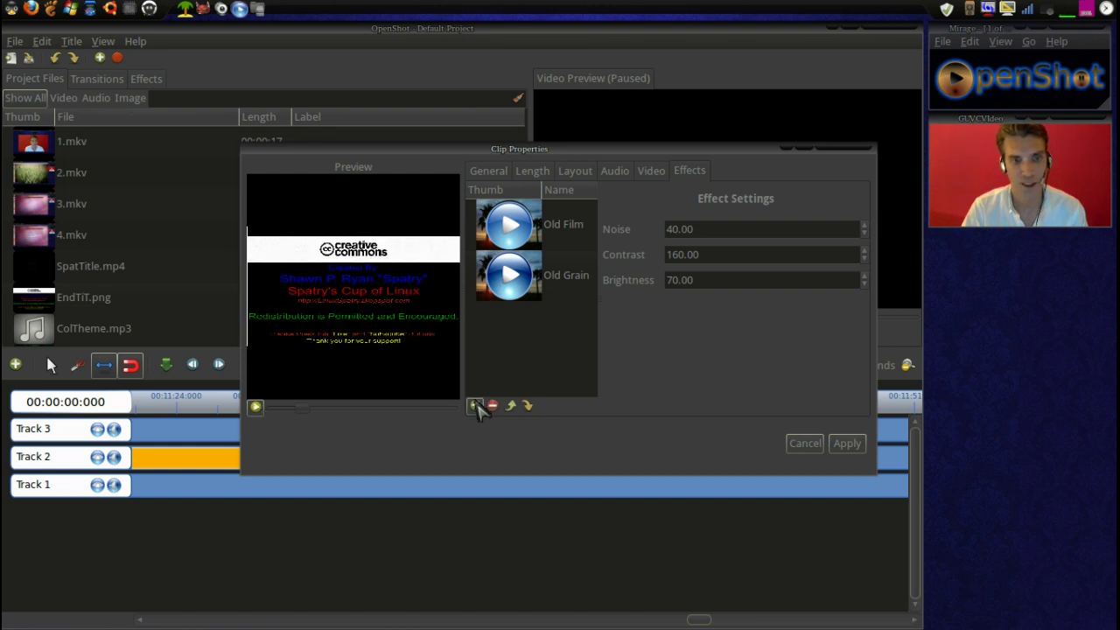
left_click(475, 406)
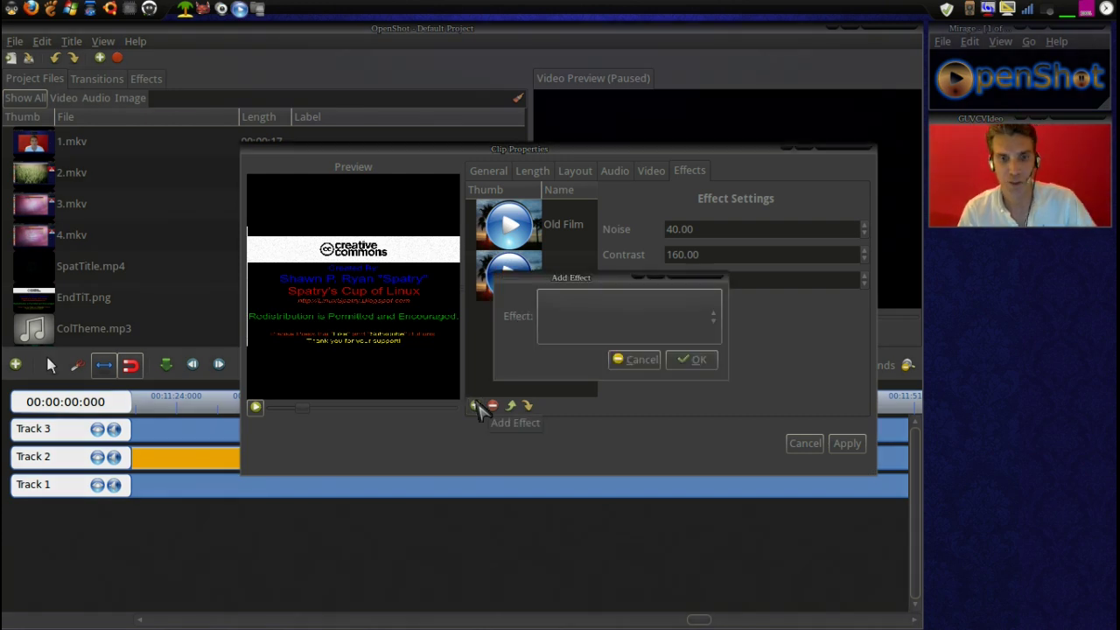
left_click(646, 327)
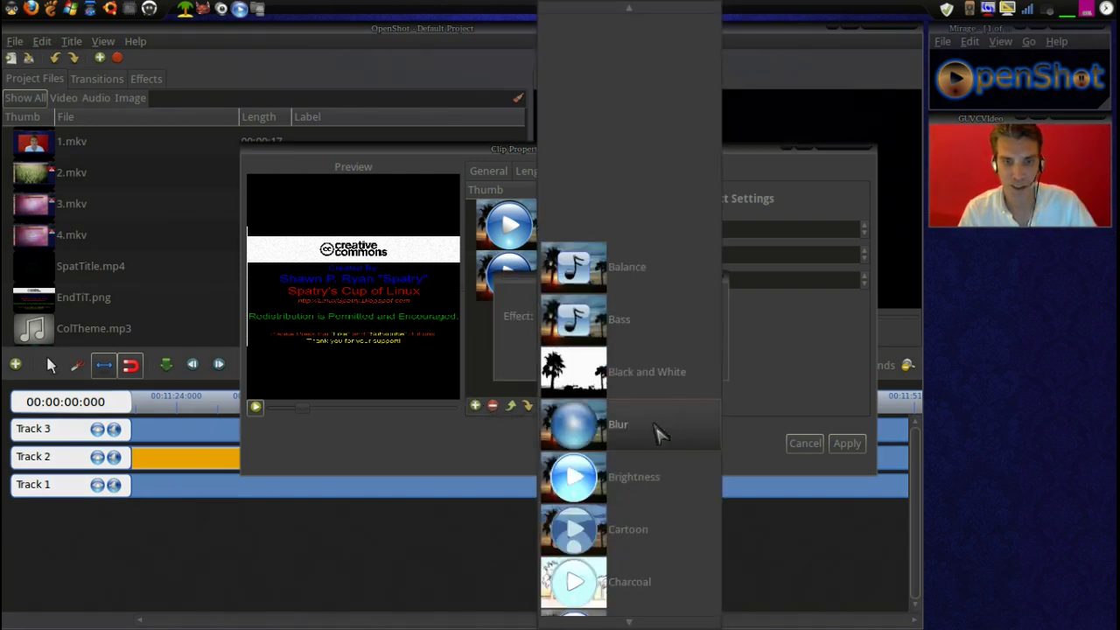
scroll(659, 434, "down", 10)
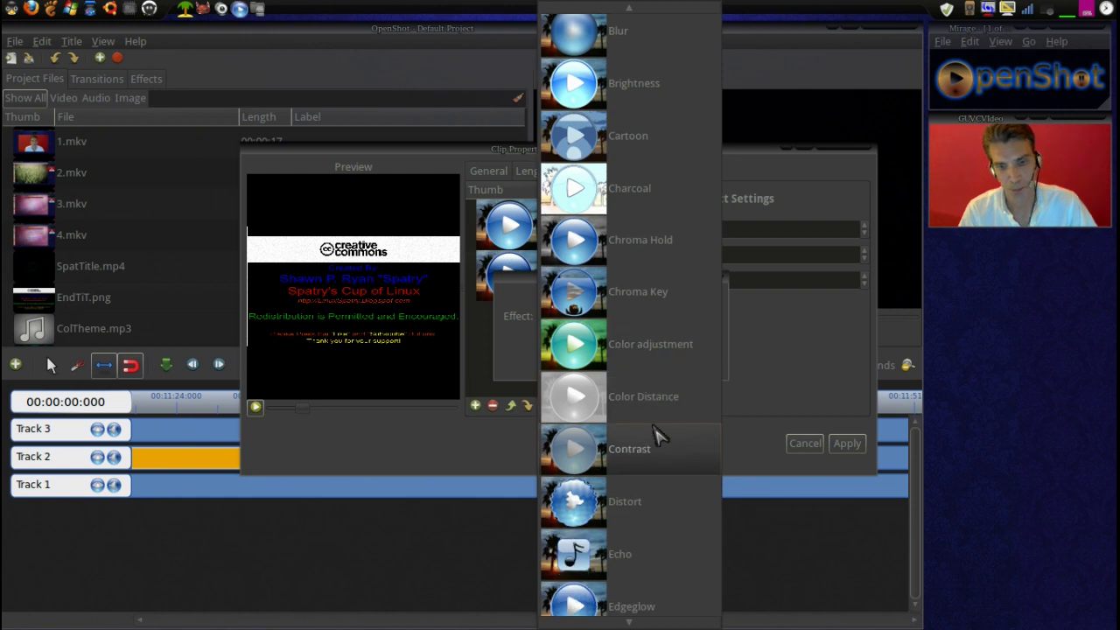
scroll(659, 435, "down", 9)
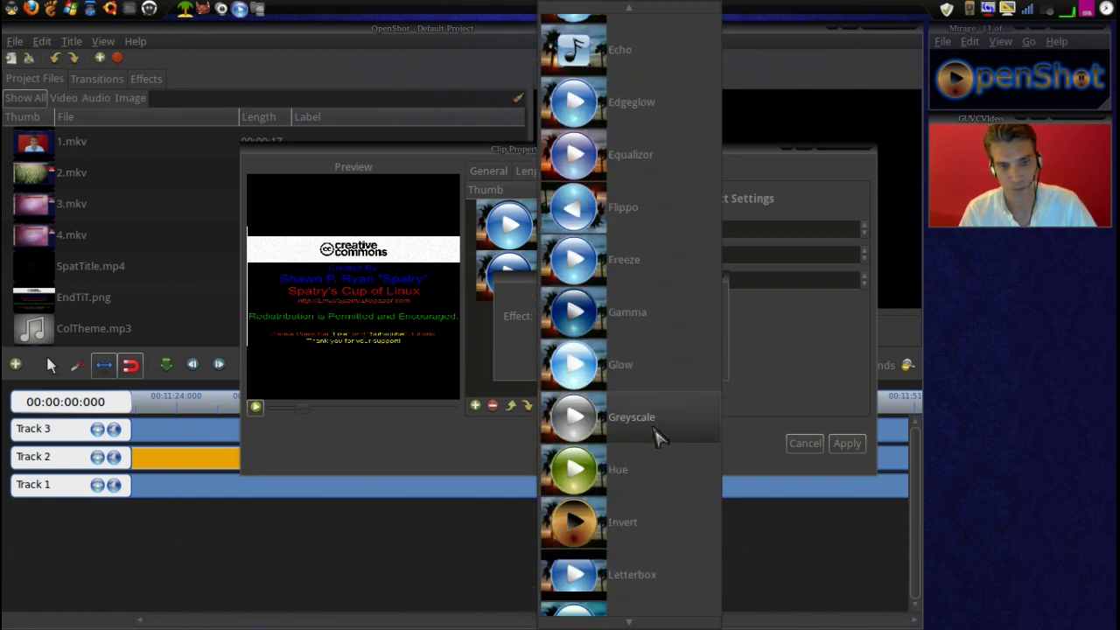
scroll(659, 435, "down", 5)
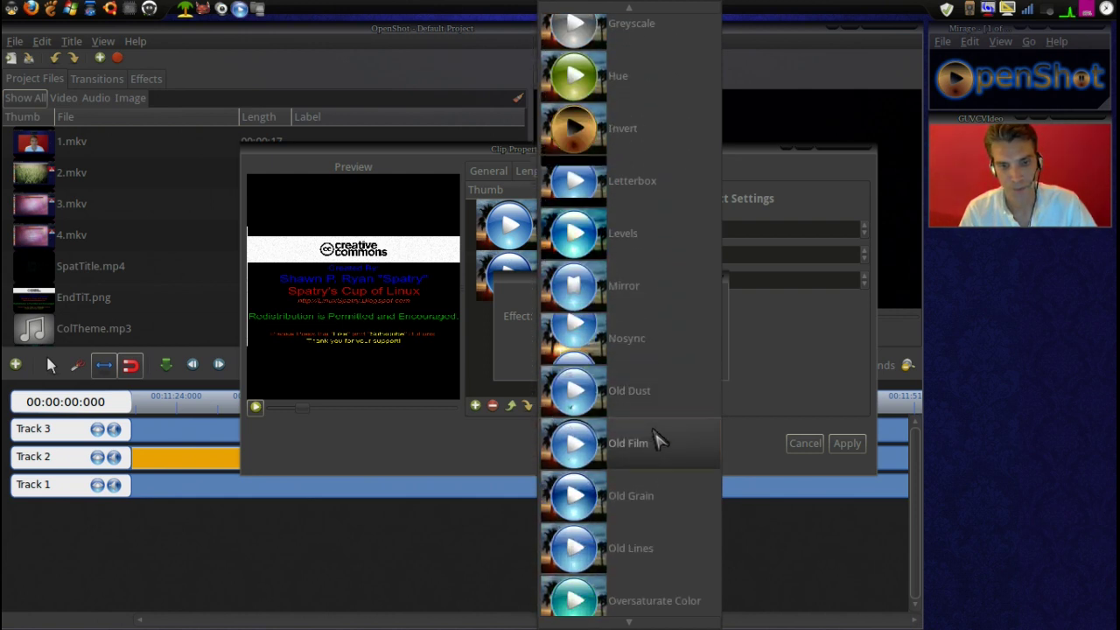
scroll(659, 442, "down", 1)
scroll(656, 433, "down", 1)
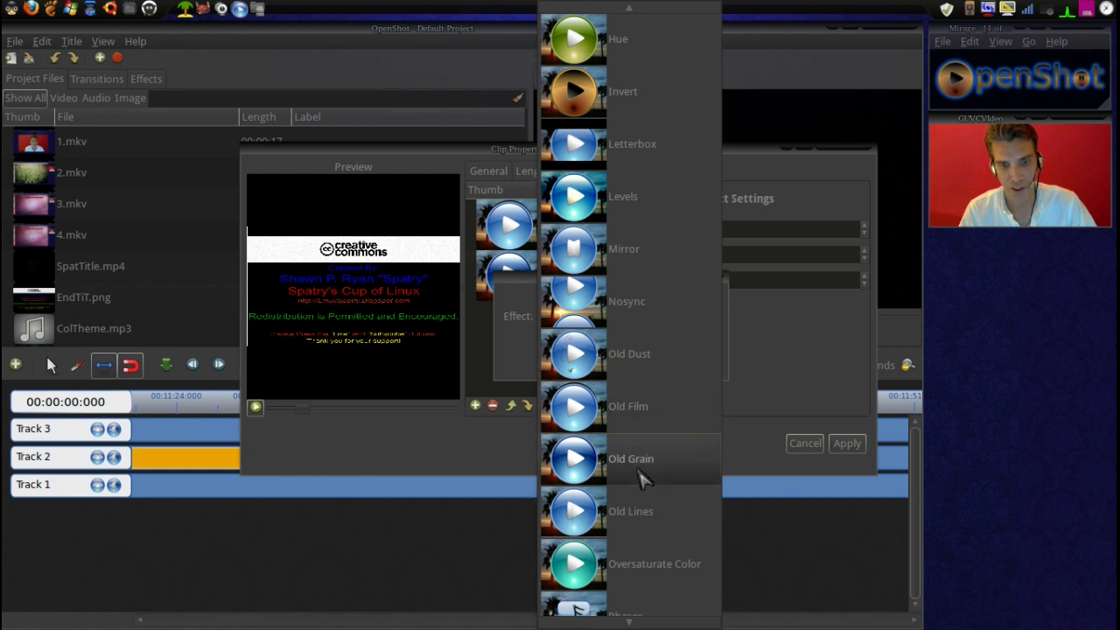
left_click(630, 516)
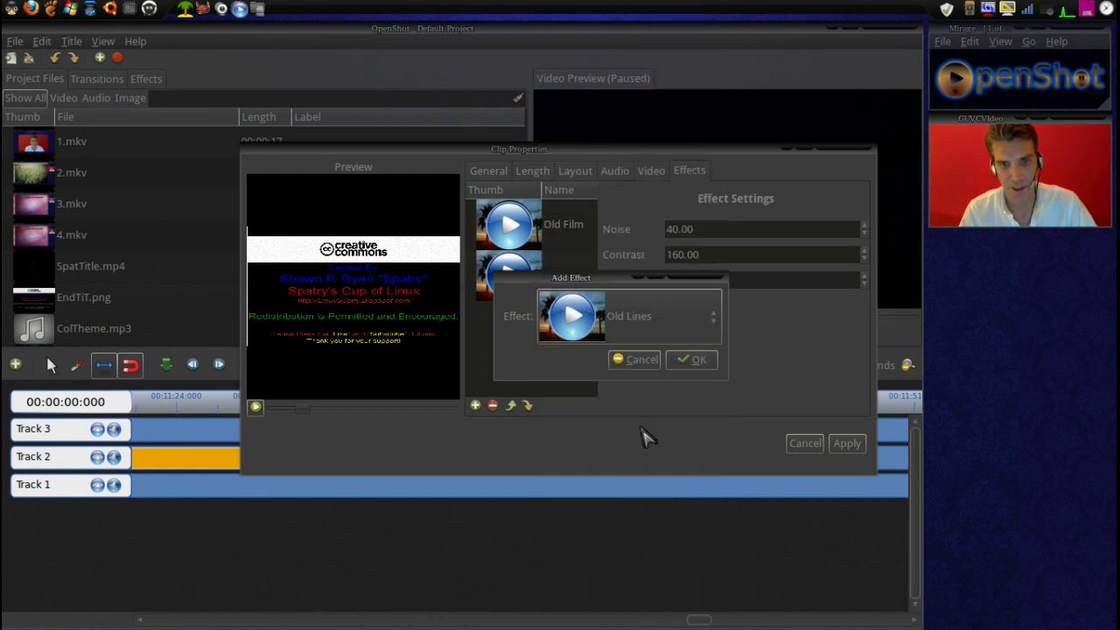
left_click(697, 361)
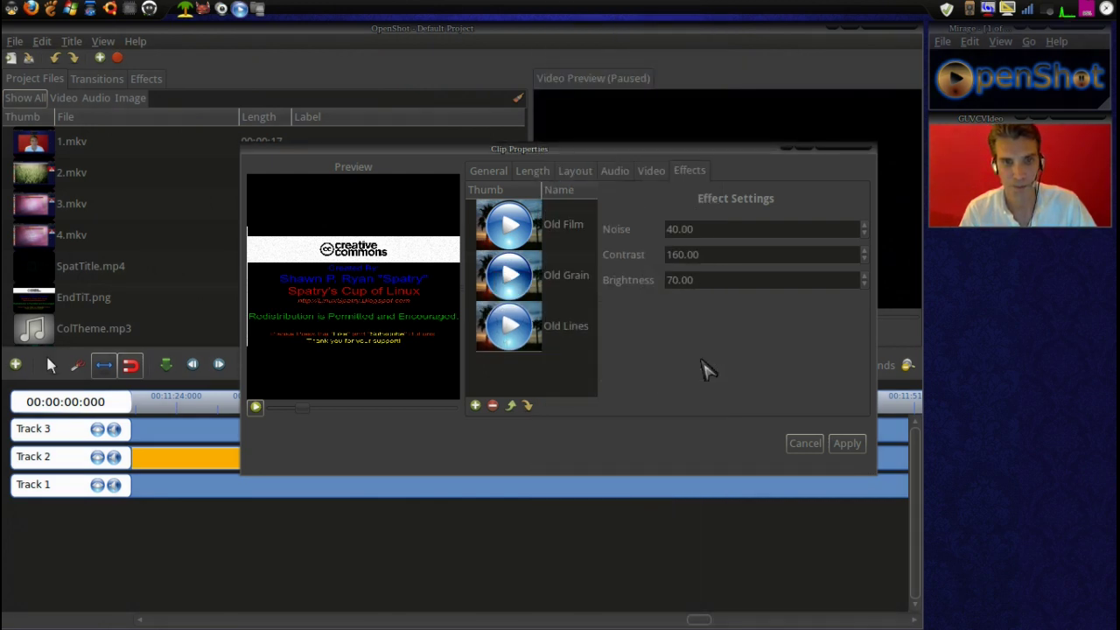
left_click(523, 332)
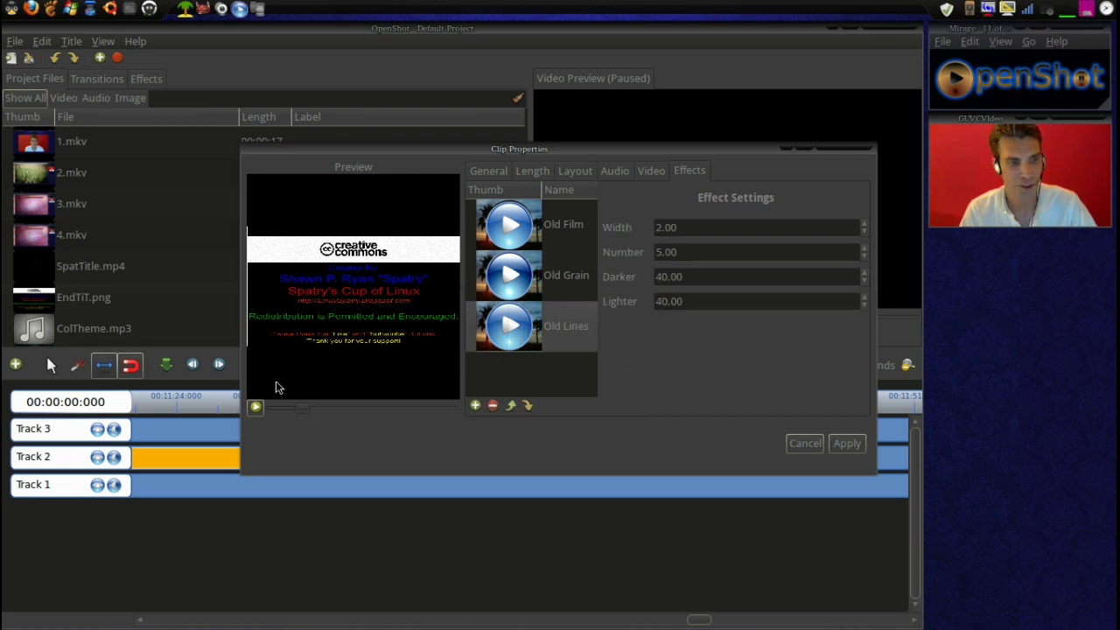
left_click(256, 408)
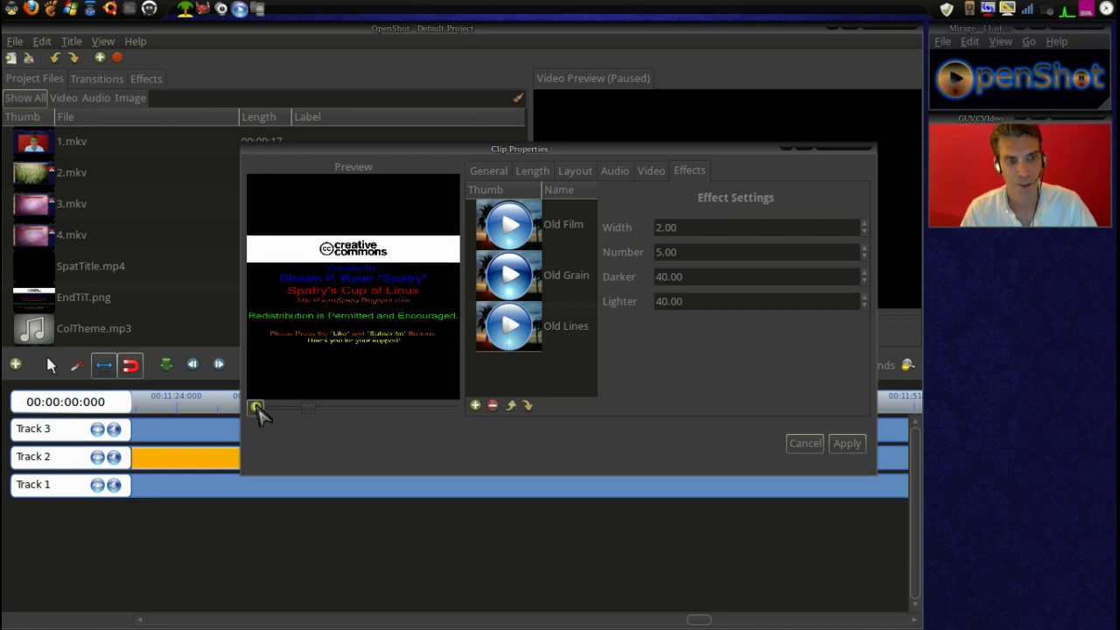
Apply the end-title effects and save the project
left_click(845, 444)
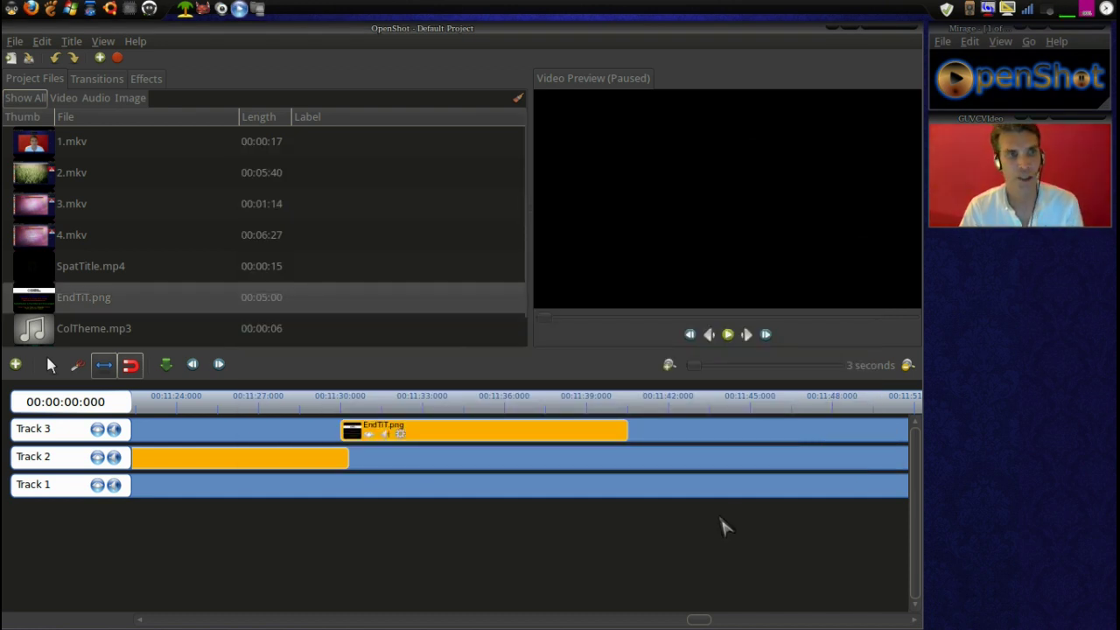
left_click(16, 43)
left_click(50, 174)
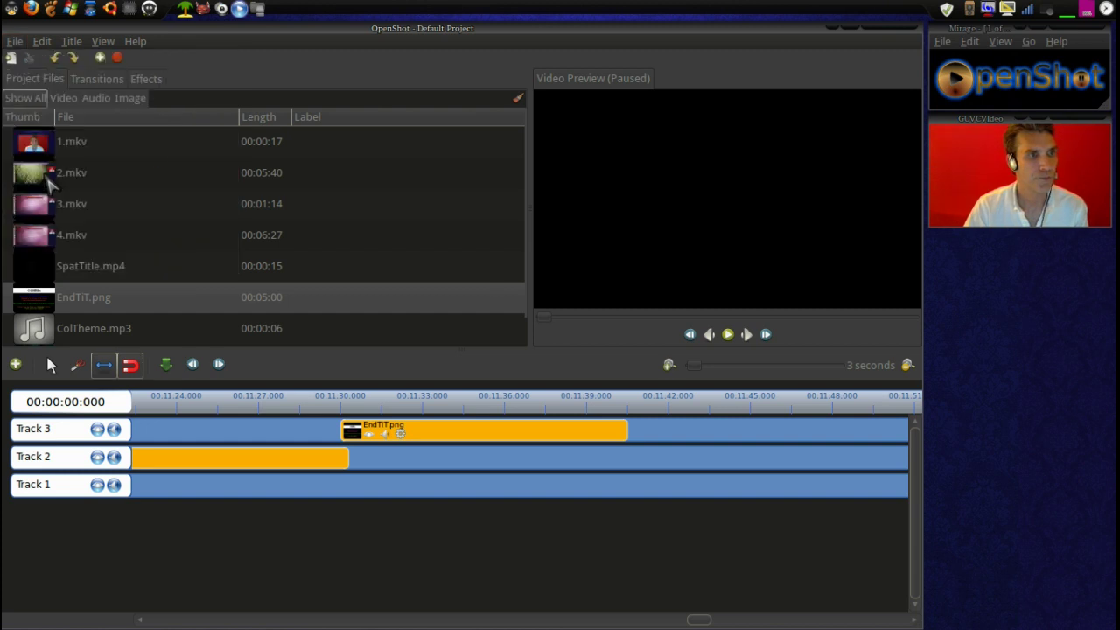
Set the export to Web profile, YouTube-HD target, HD 720p 29.97 fps, High quality
left_click(117, 58)
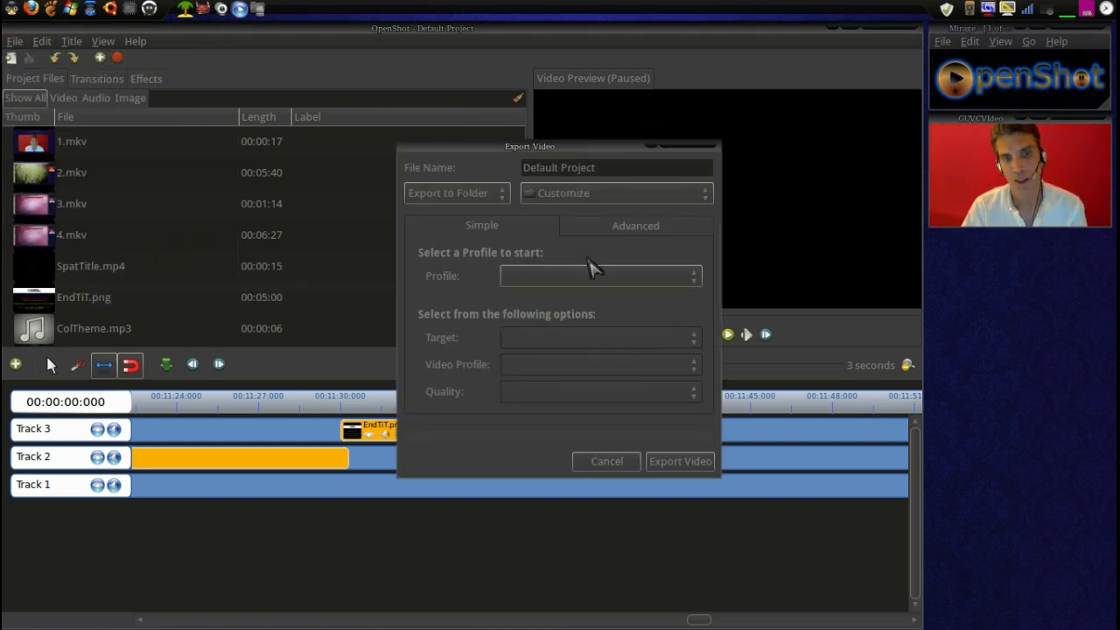
left_click(592, 274)
left_click(600, 275)
left_click(600, 277)
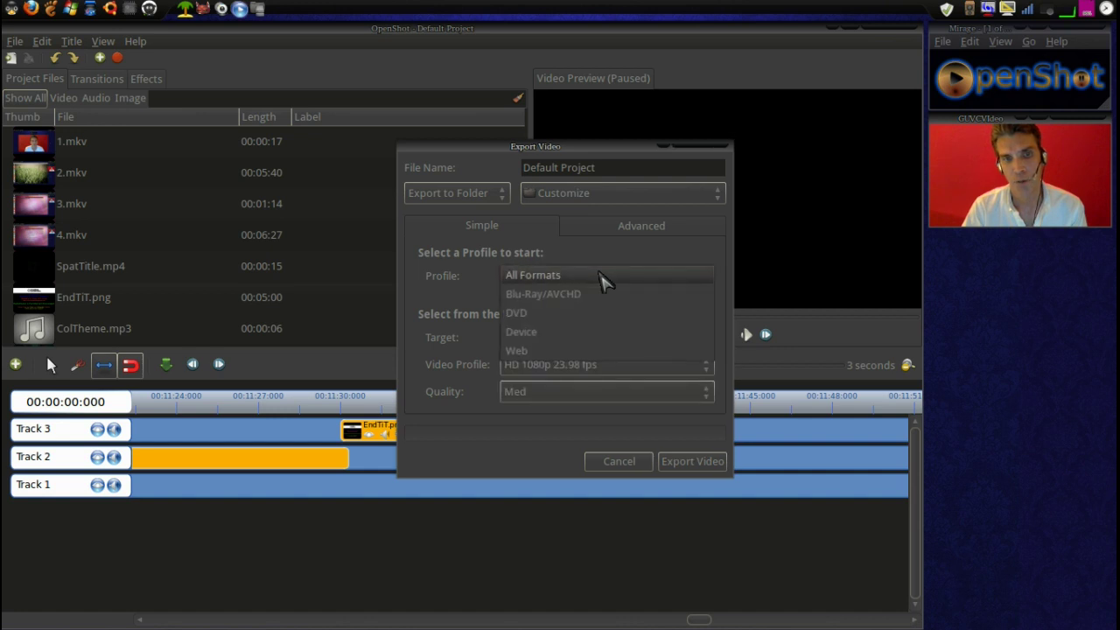
left_click(585, 352)
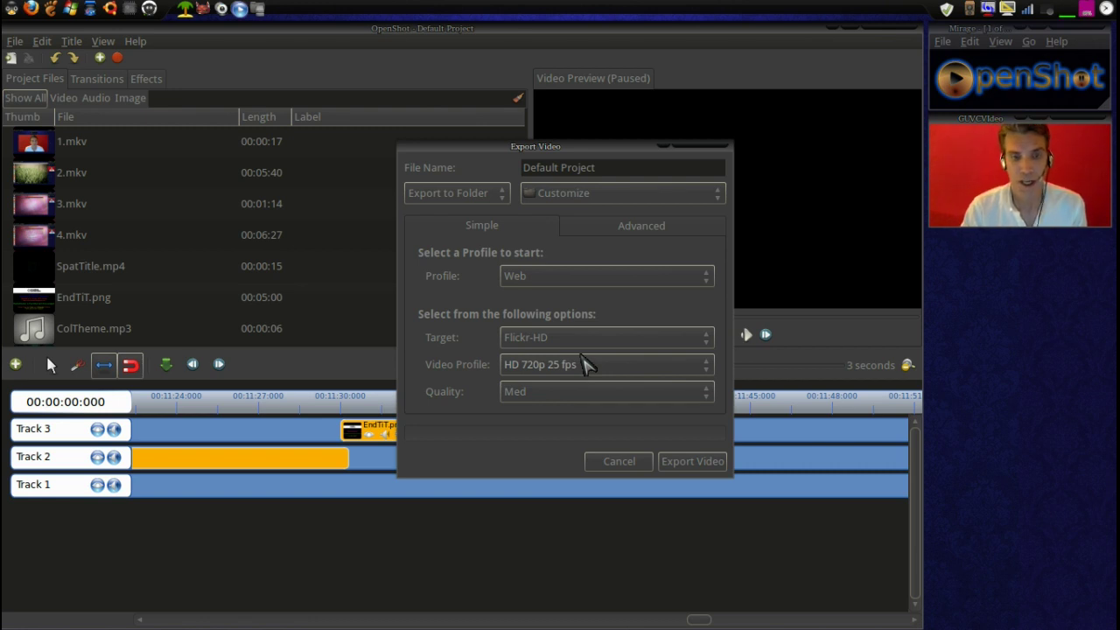
left_click(584, 340)
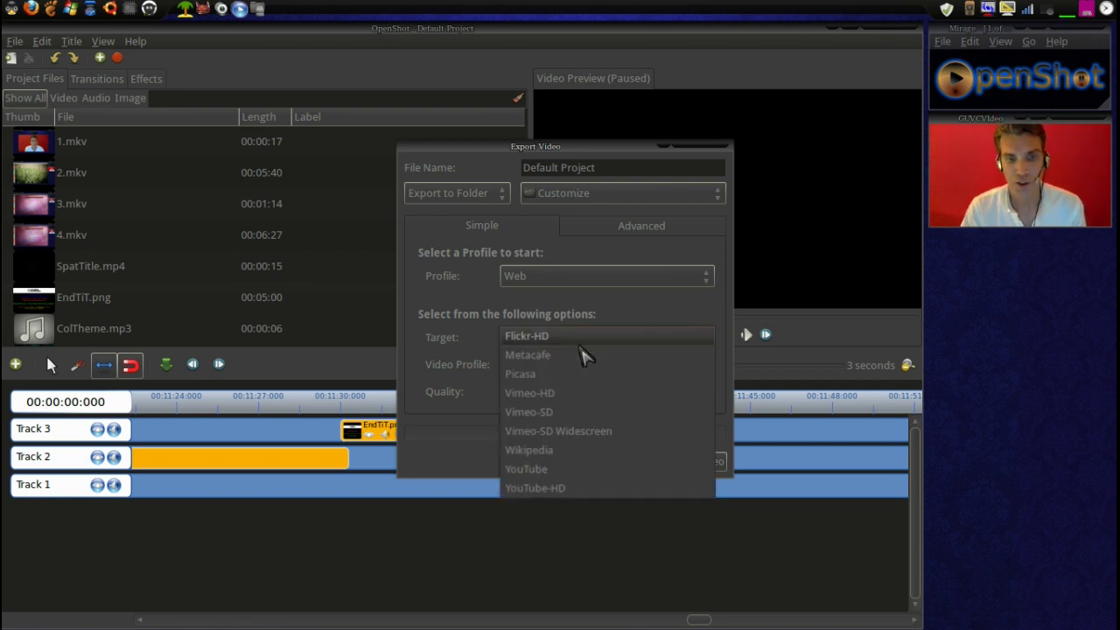
left_click(584, 488)
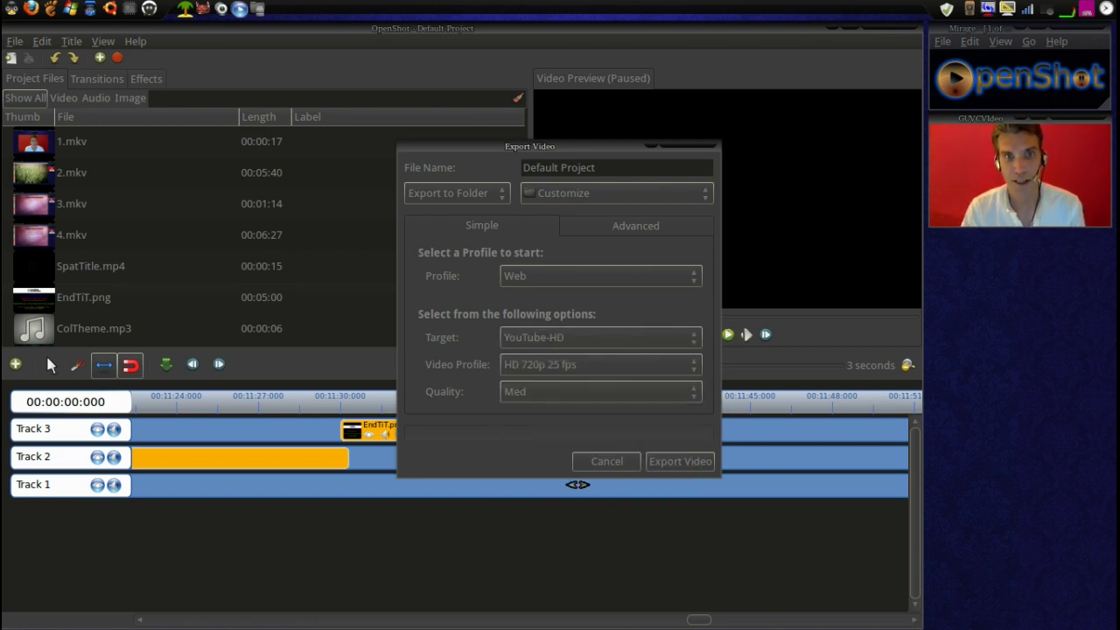
left_click(577, 366)
left_click(584, 384)
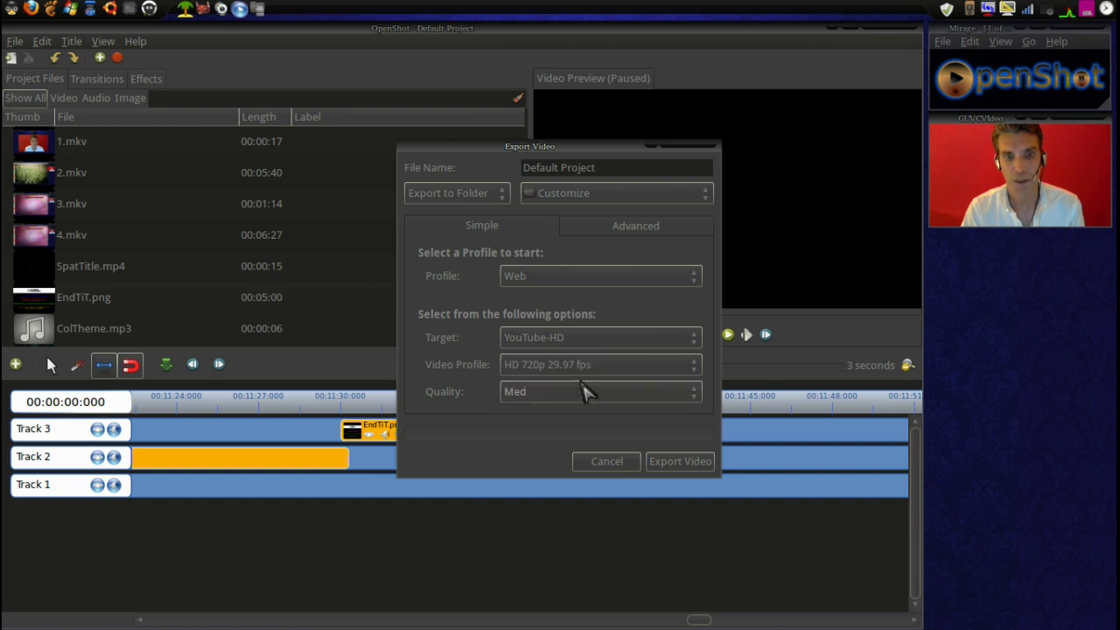
left_click(584, 392)
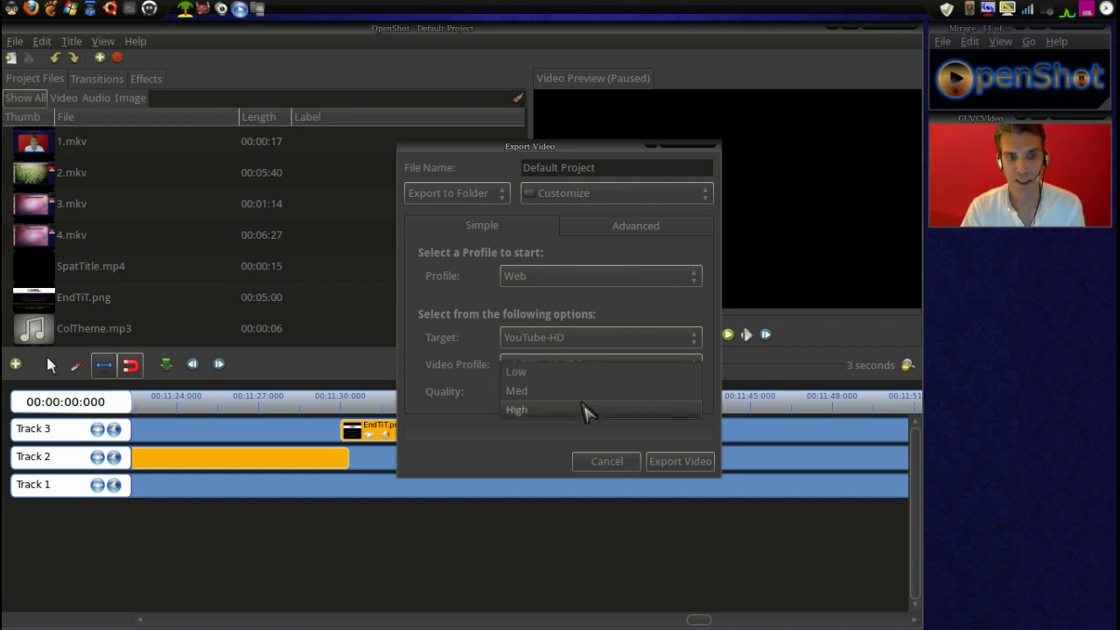
left_click(583, 411)
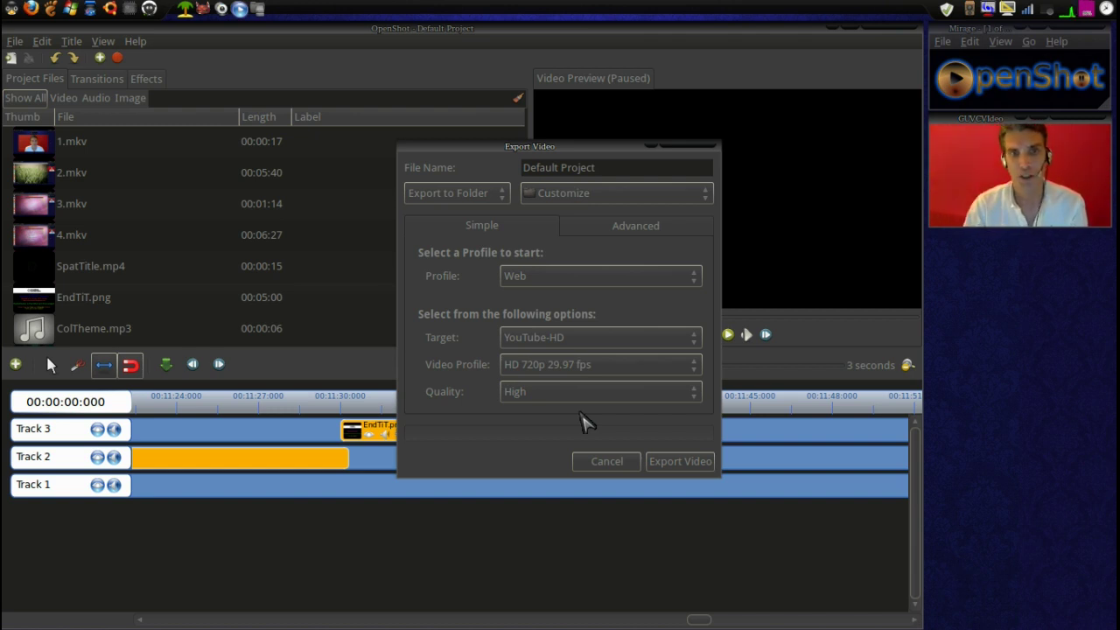
Rename the export file to 'openshot' and start the YouTube-HD 720p video export
left_click_drag(595, 167, 486, 171)
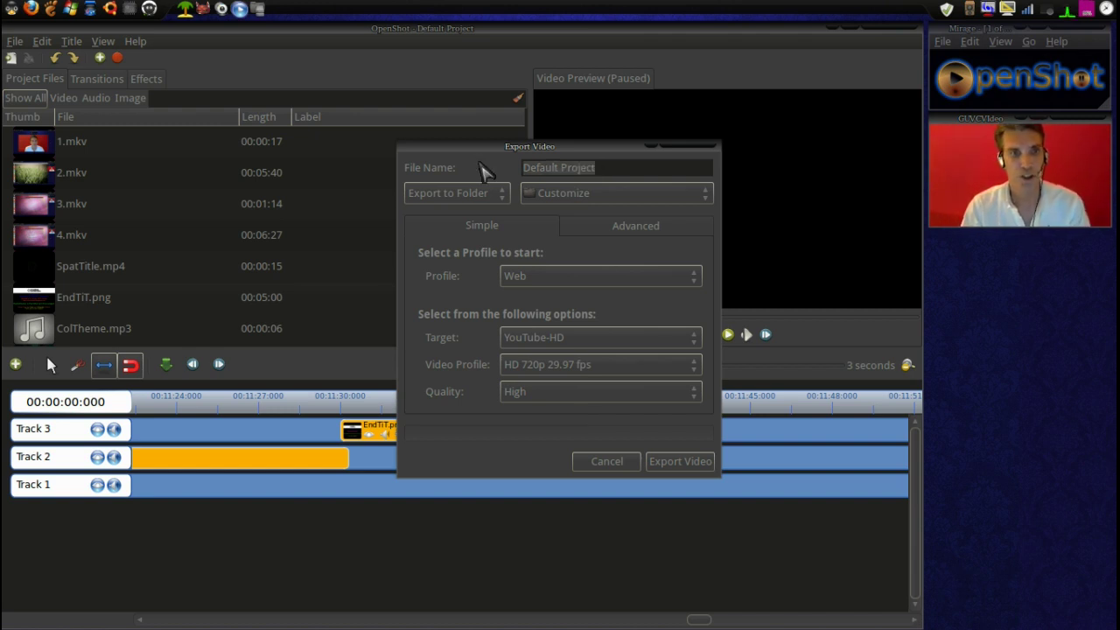
type("open")
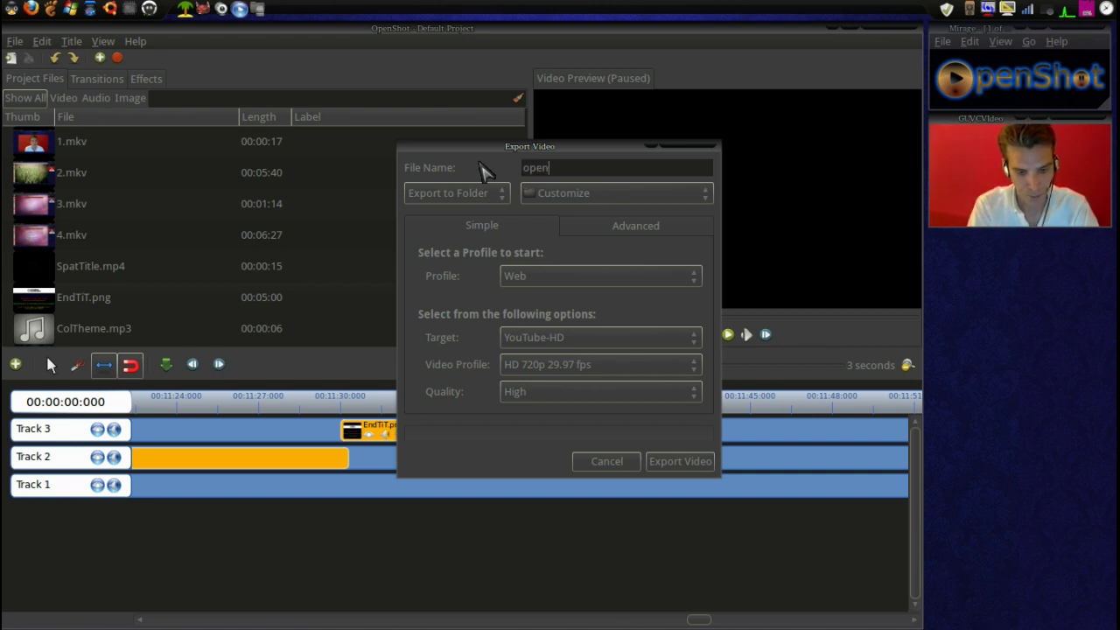
type("shot")
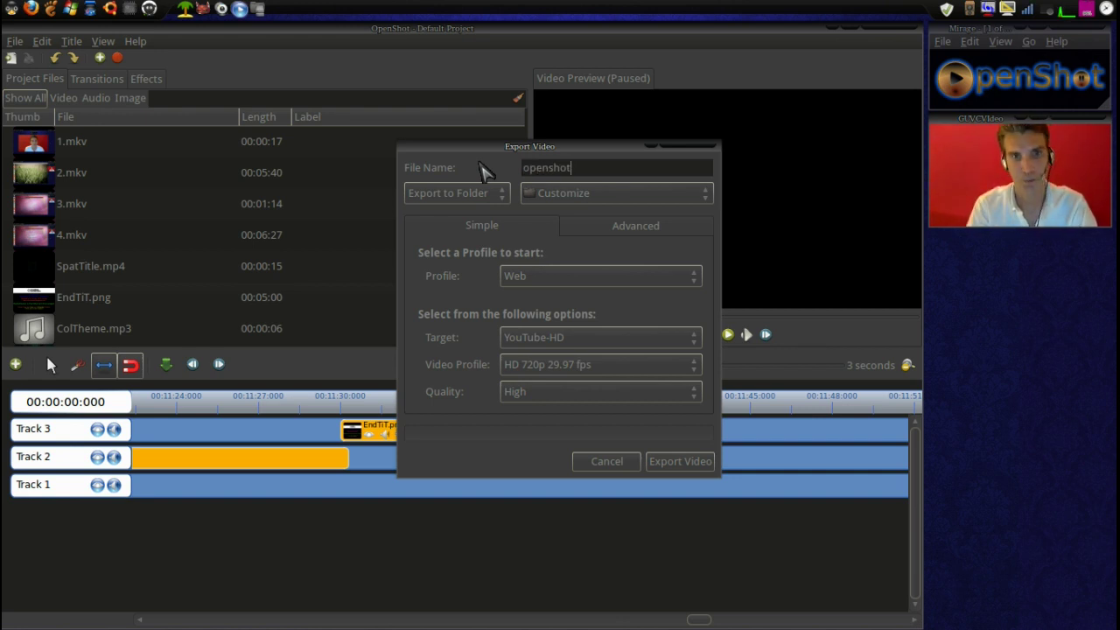
left_click(681, 464)
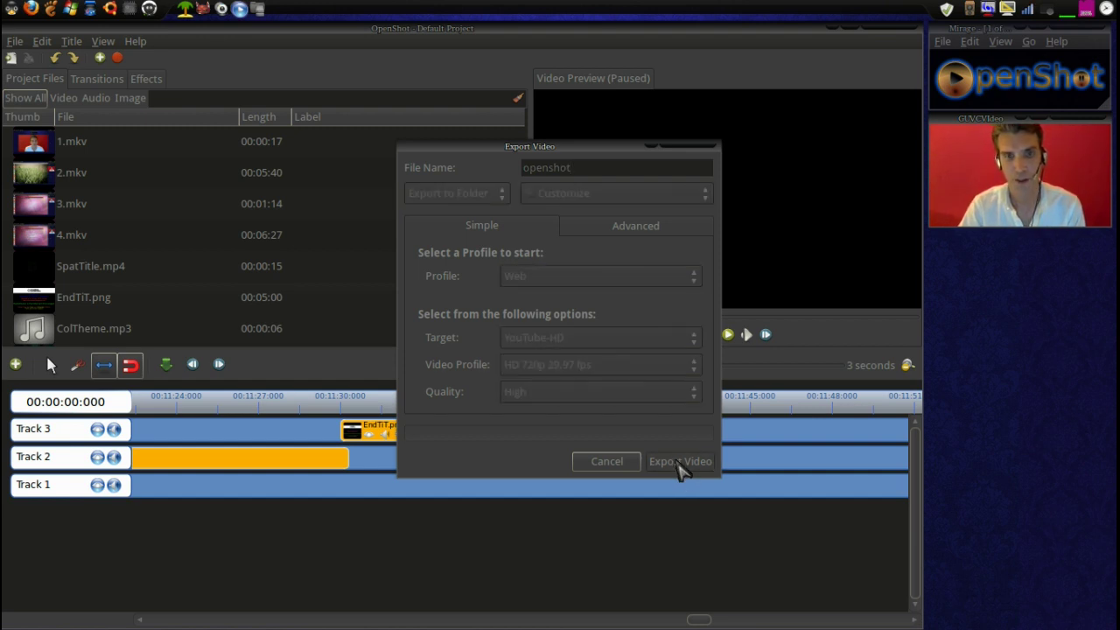